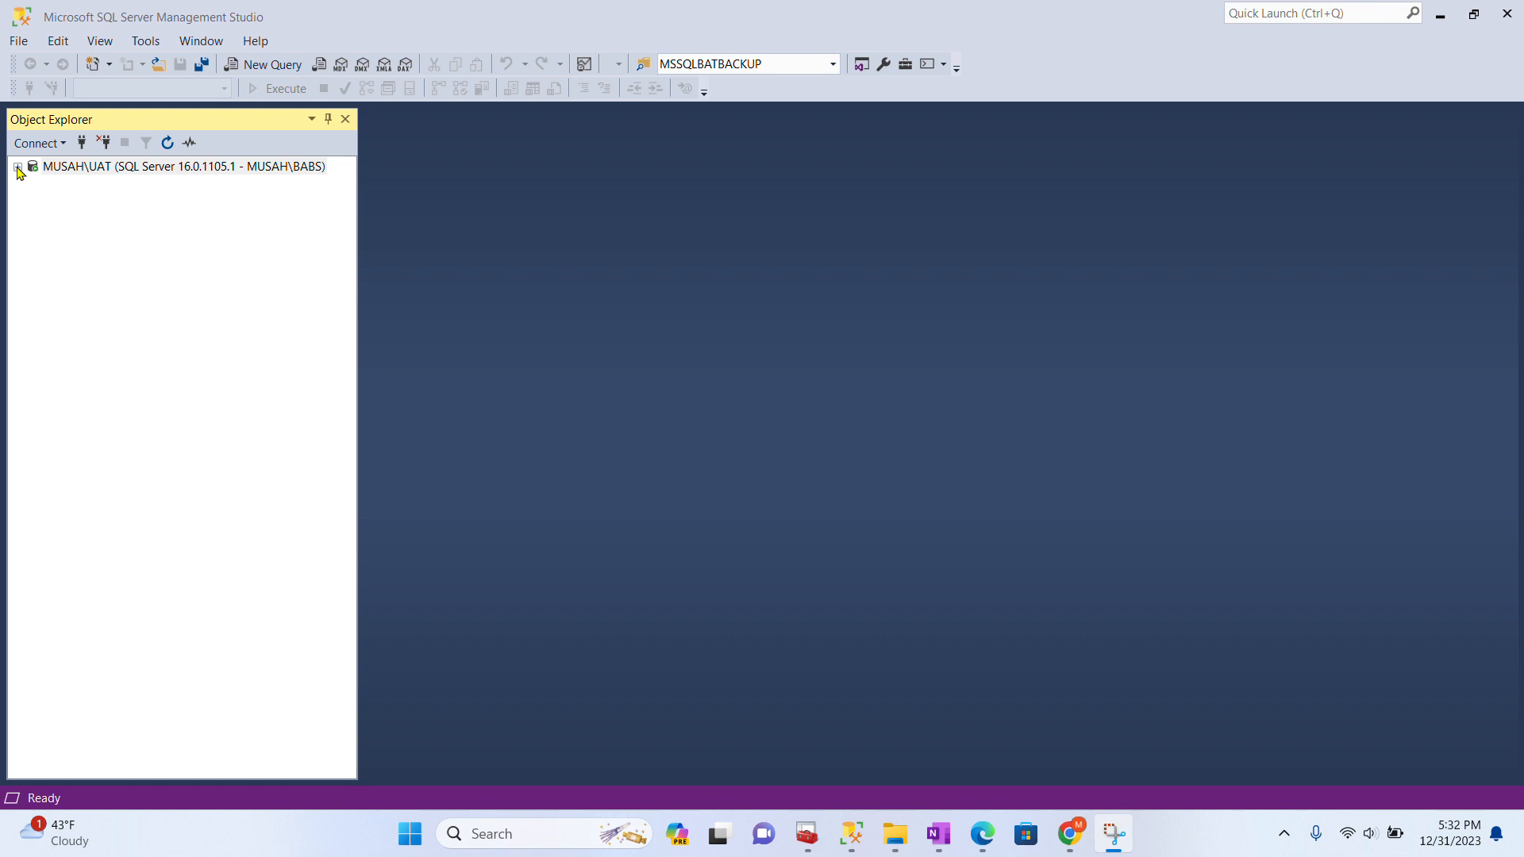
- Expand the connected UAT server node in Object Explorer
{"action": "left_click", "coordinate": [18, 168]}
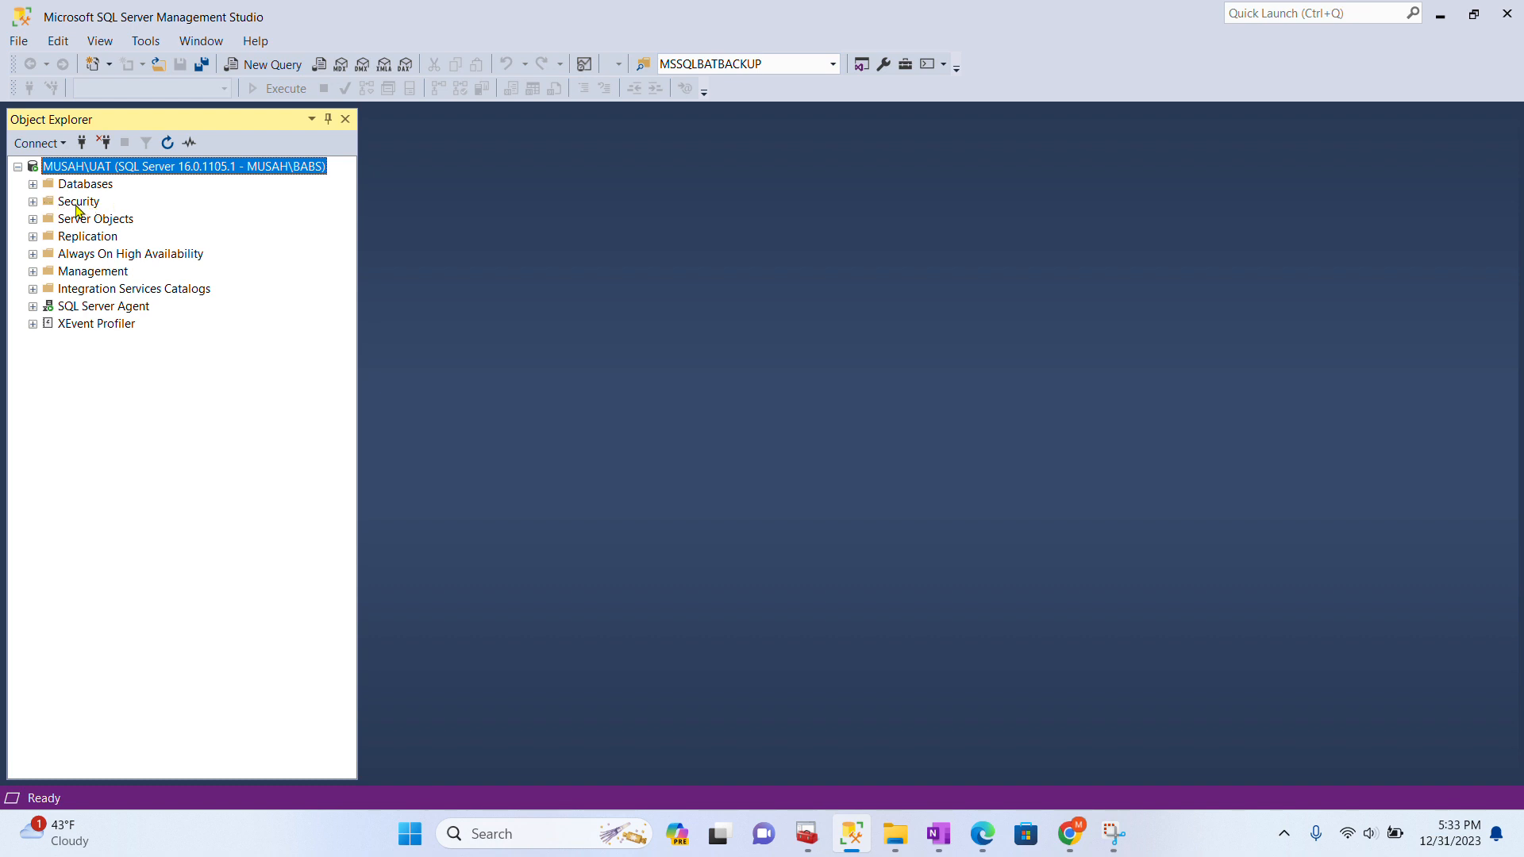
- Expand the server's Security folder and start a New Login from Logins
{"action": "left_click", "coordinate": [31, 203]}
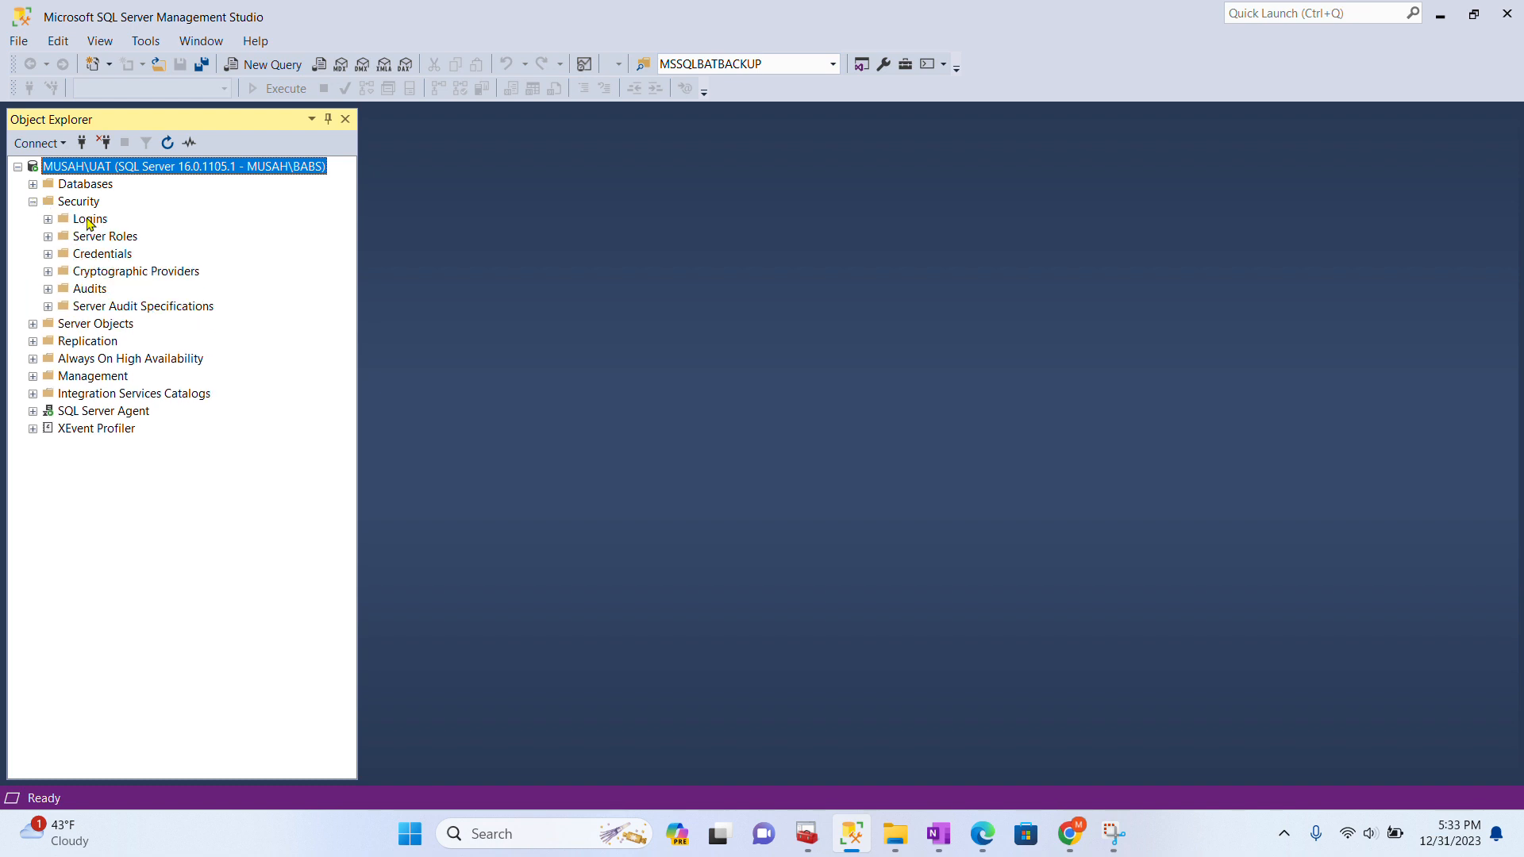
{"action": "left_click", "coordinate": [90, 220]}
{"action": "right_click", "coordinate": [90, 220]}
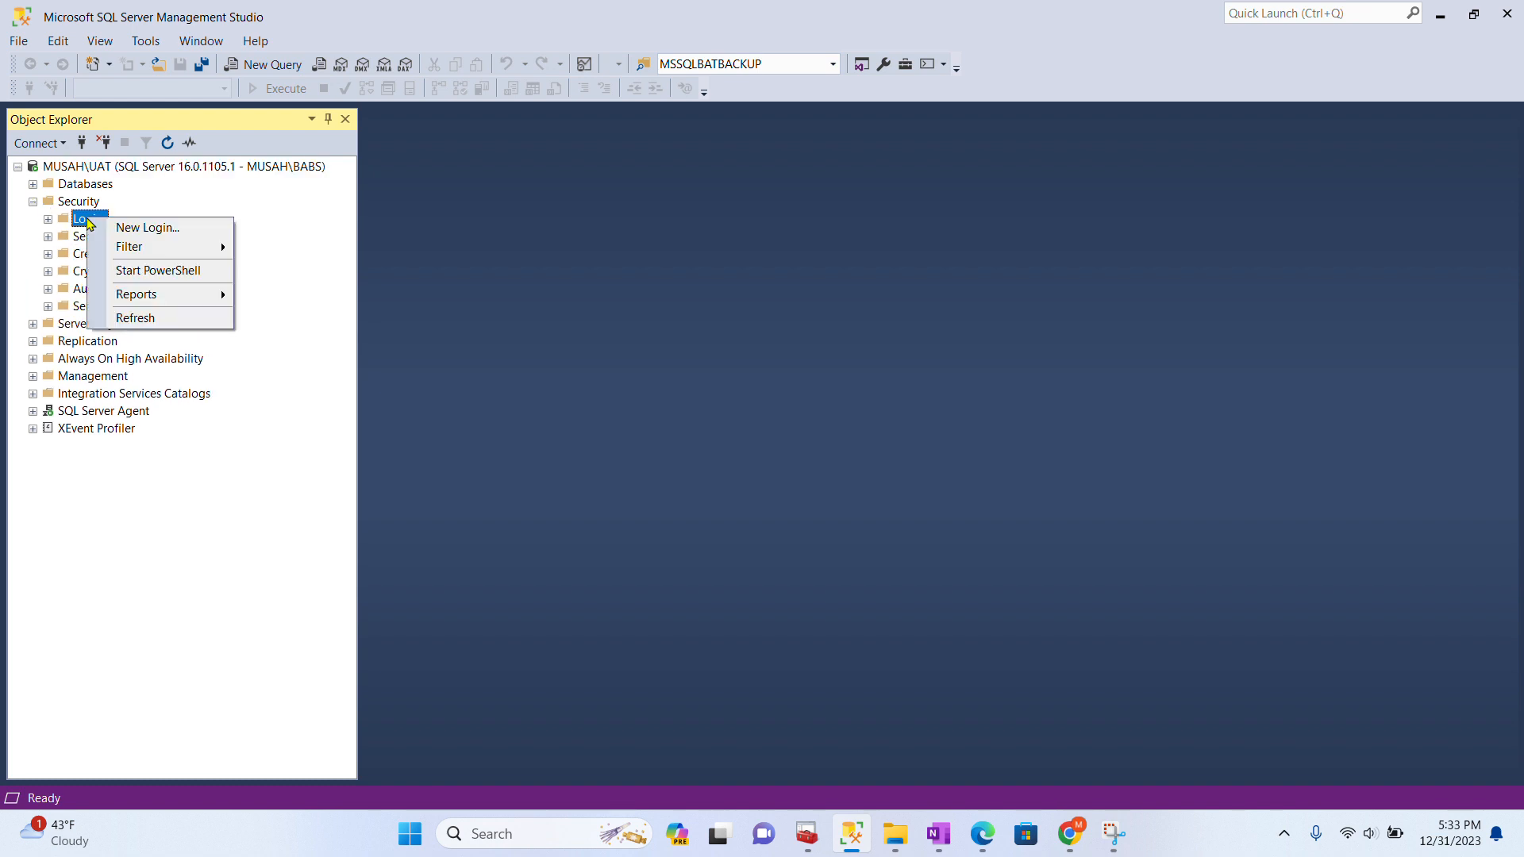
{"action": "left_click", "coordinate": [146, 231]}
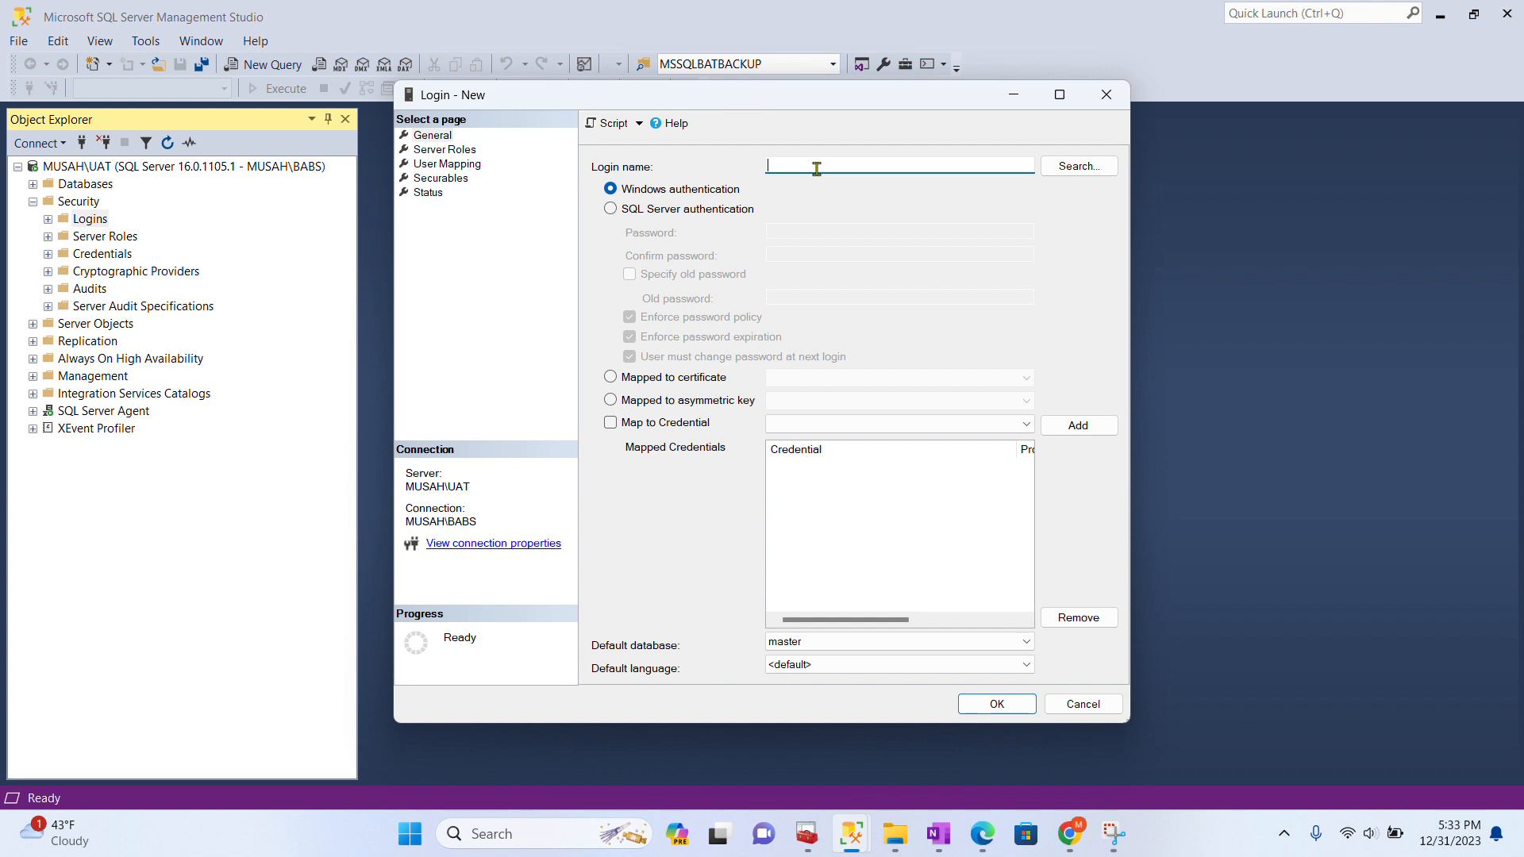
- Create SQL Server authentication login 'Test' with a confirmed password and password policy enforcement off
{"action": "type", "text": "Test"}
{"action": "left_click", "coordinate": [662, 212]}
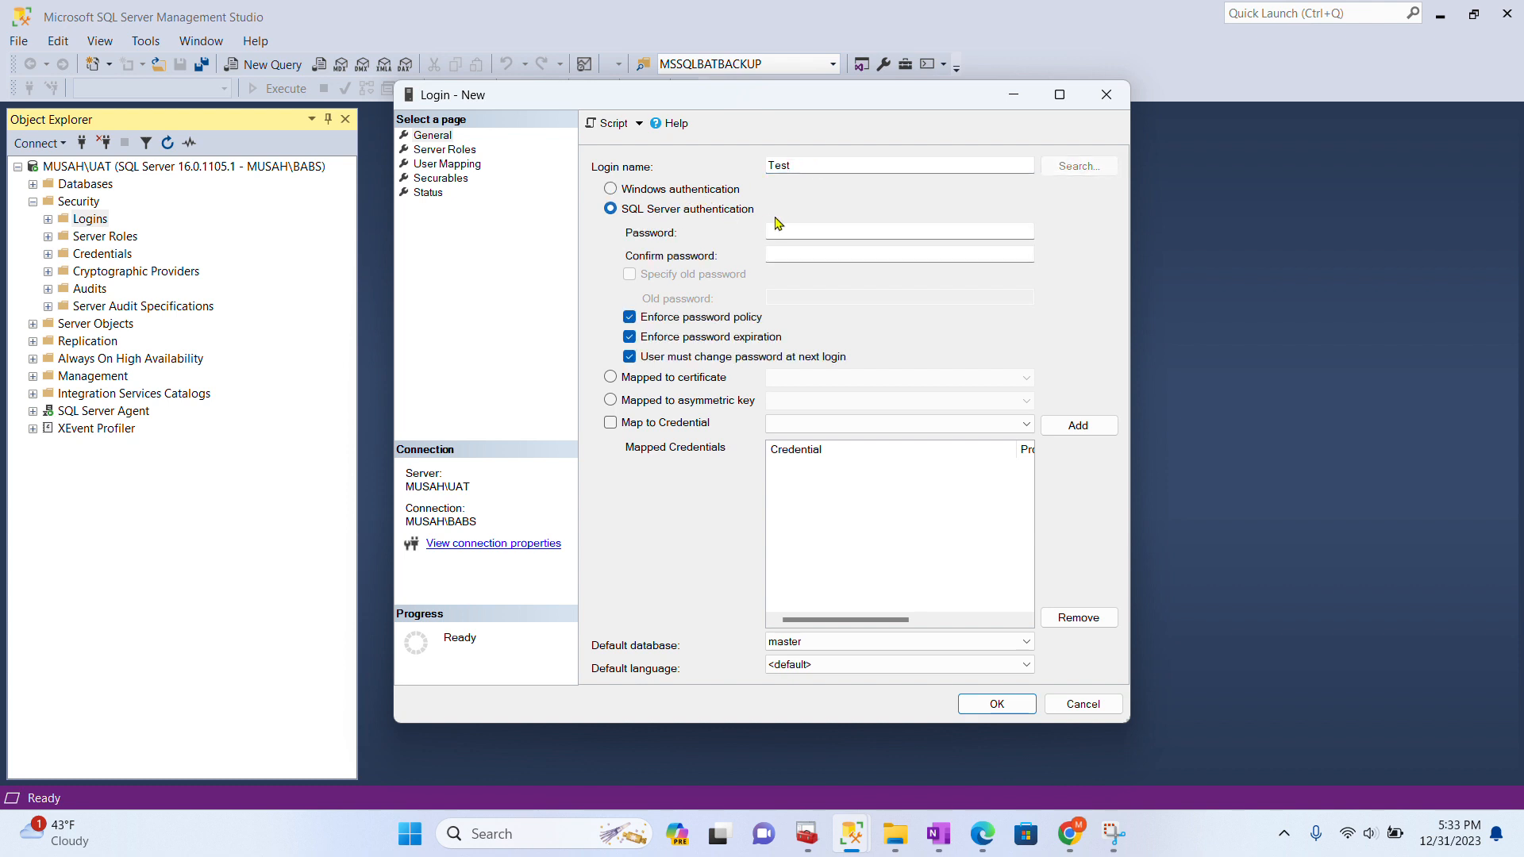
{"action": "left_click", "coordinate": [798, 231]}
{"action": "type", "text": "••••••••"}
{"action": "key", "text": "Tab"}
{"action": "type", "text": "•••"}
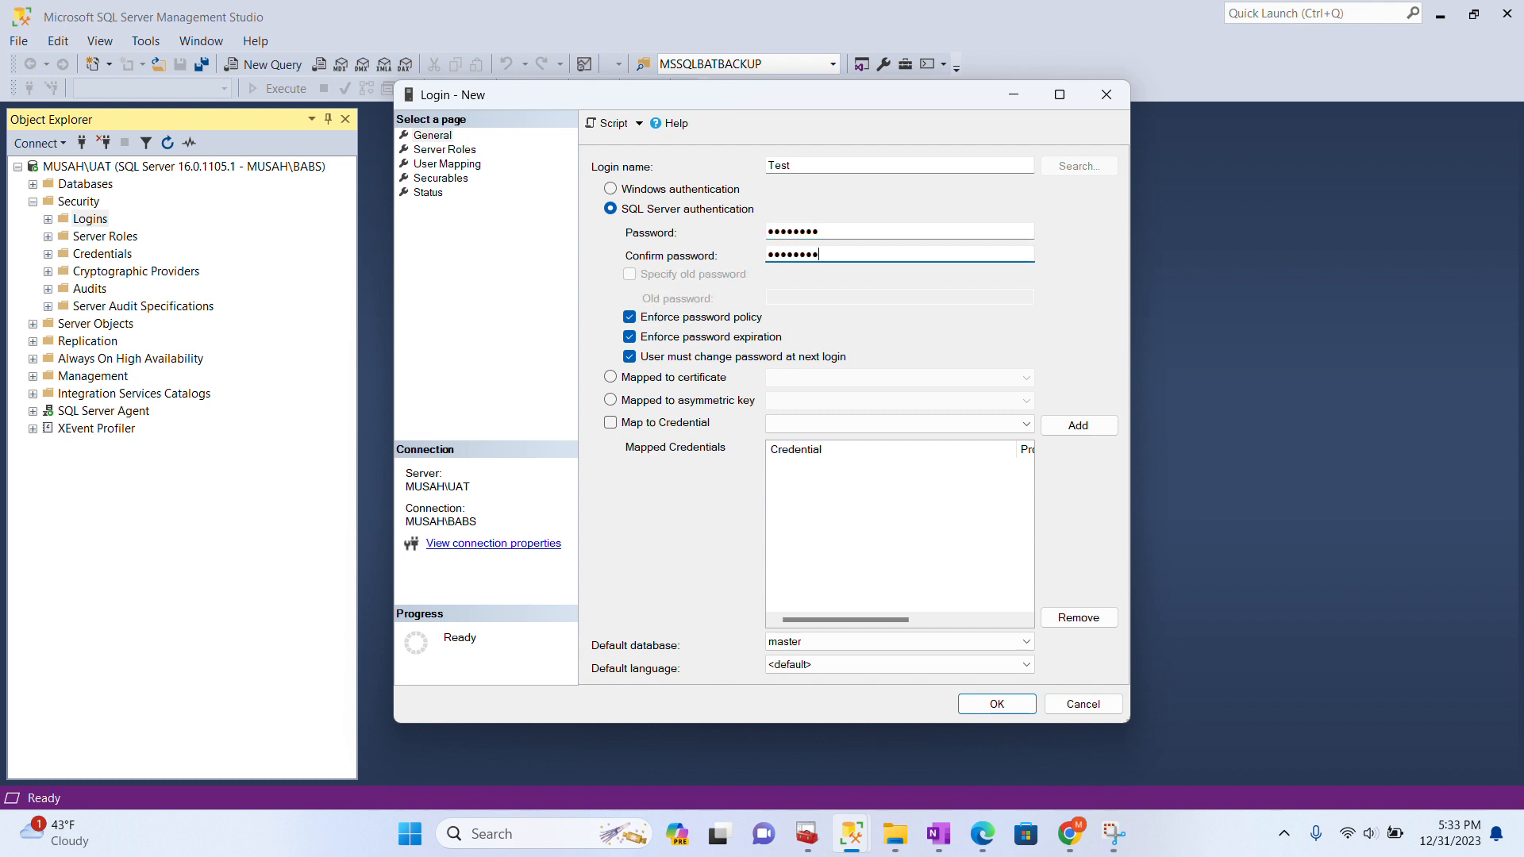
{"action": "left_click", "coordinate": [668, 319]}
{"action": "left_click", "coordinate": [996, 704]}
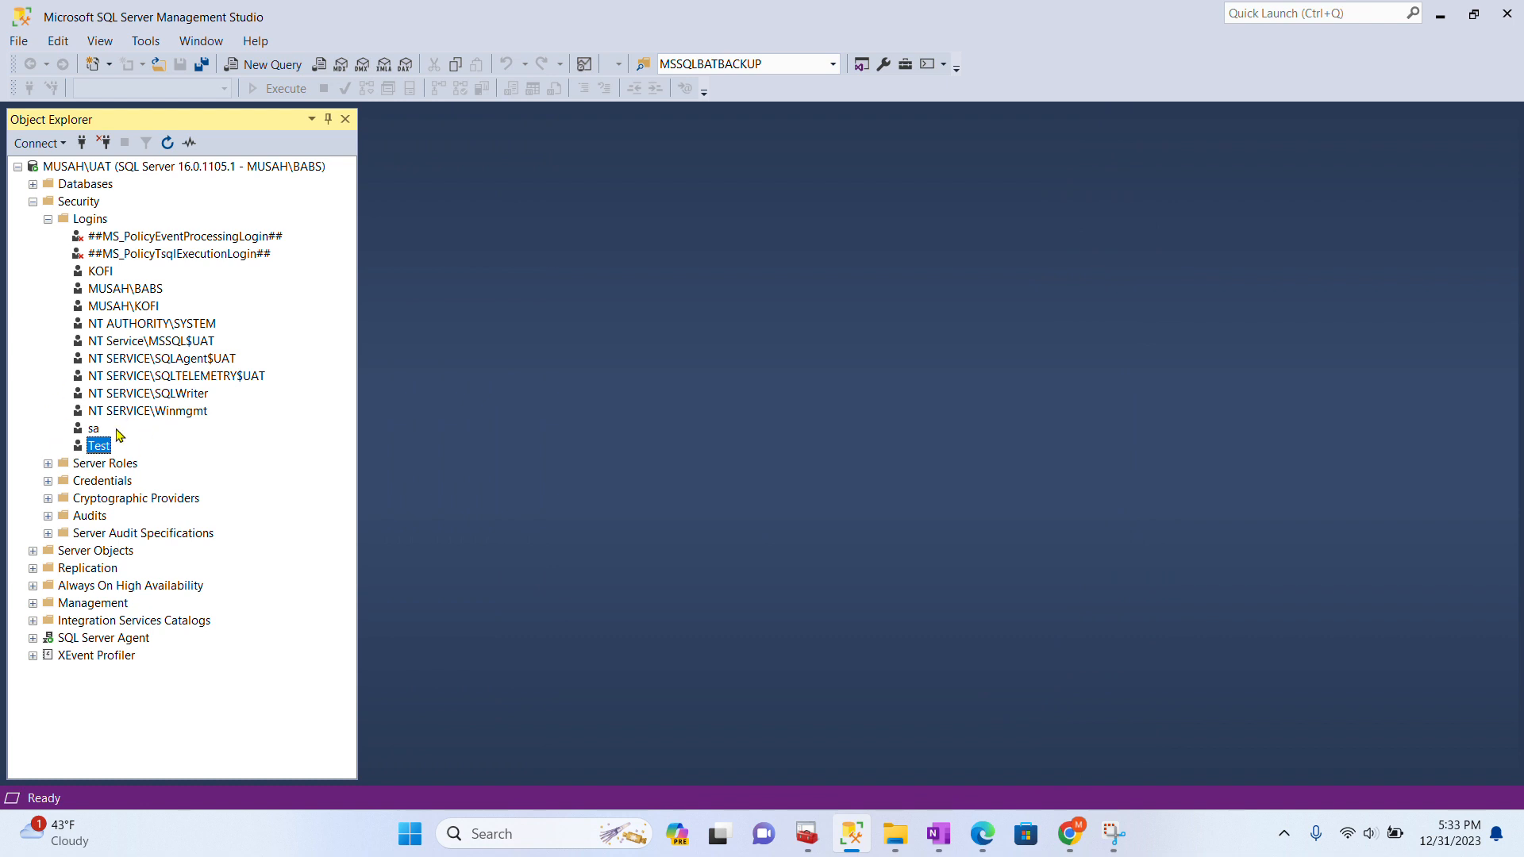
- Collapse Logins and server Security, then expand Databases and EmployeeDB
{"action": "left_click", "coordinate": [48, 219]}
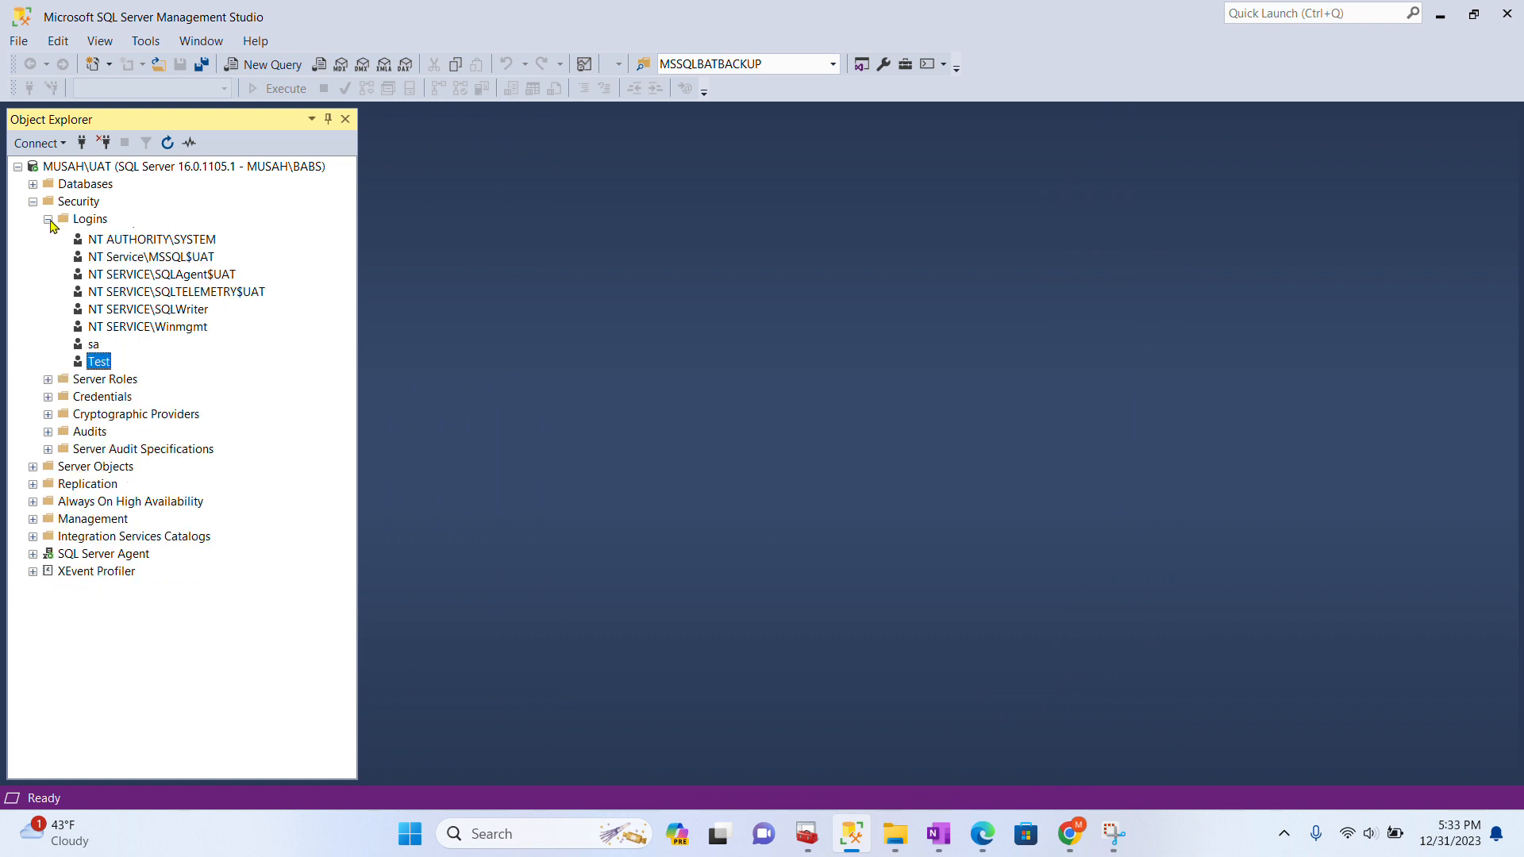
{"action": "left_click", "coordinate": [32, 204]}
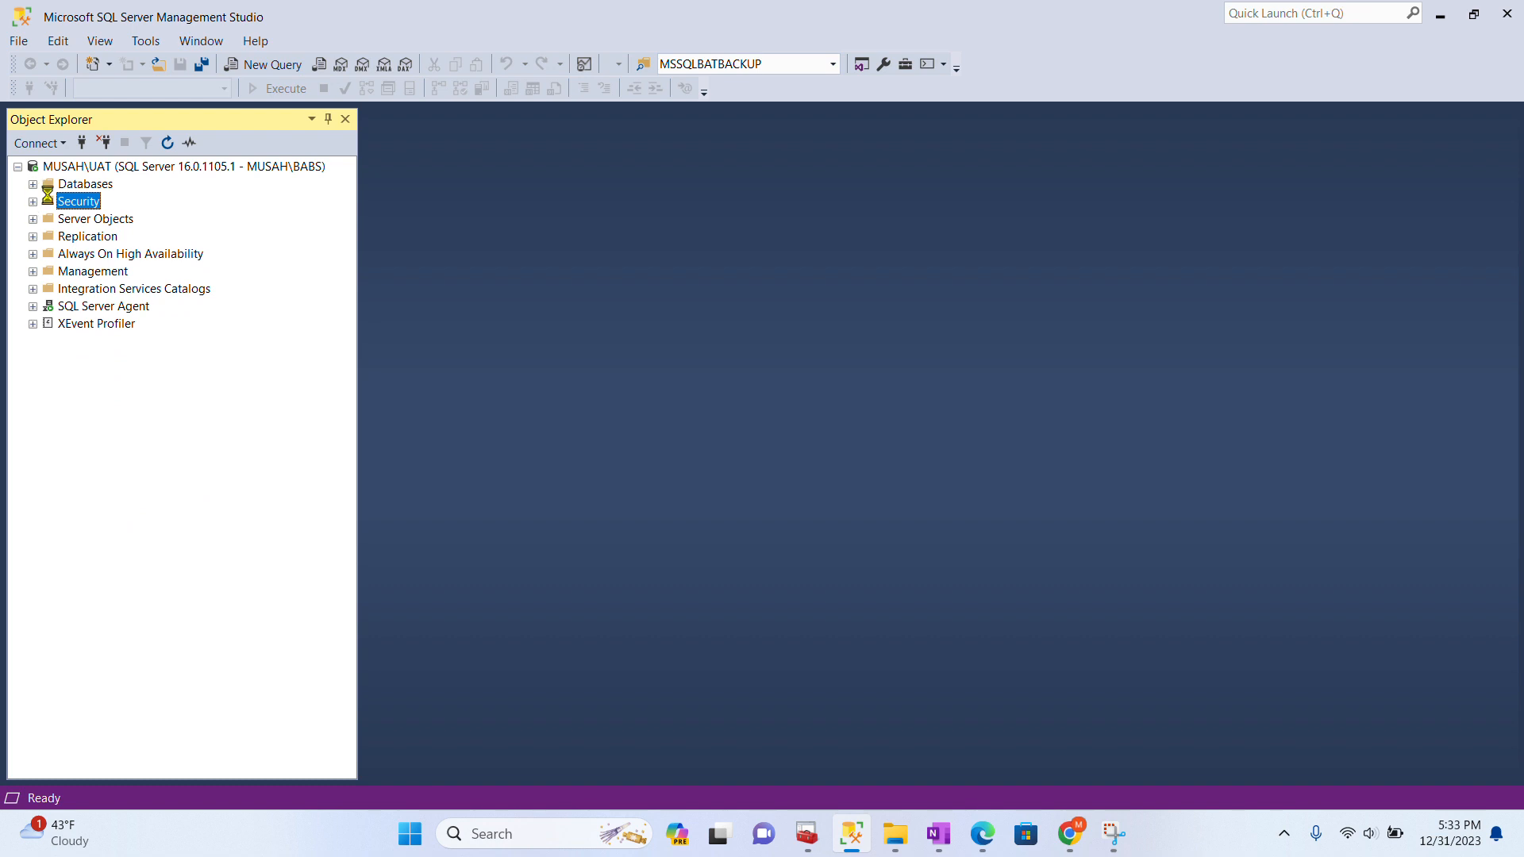
{"action": "left_click", "coordinate": [34, 185]}
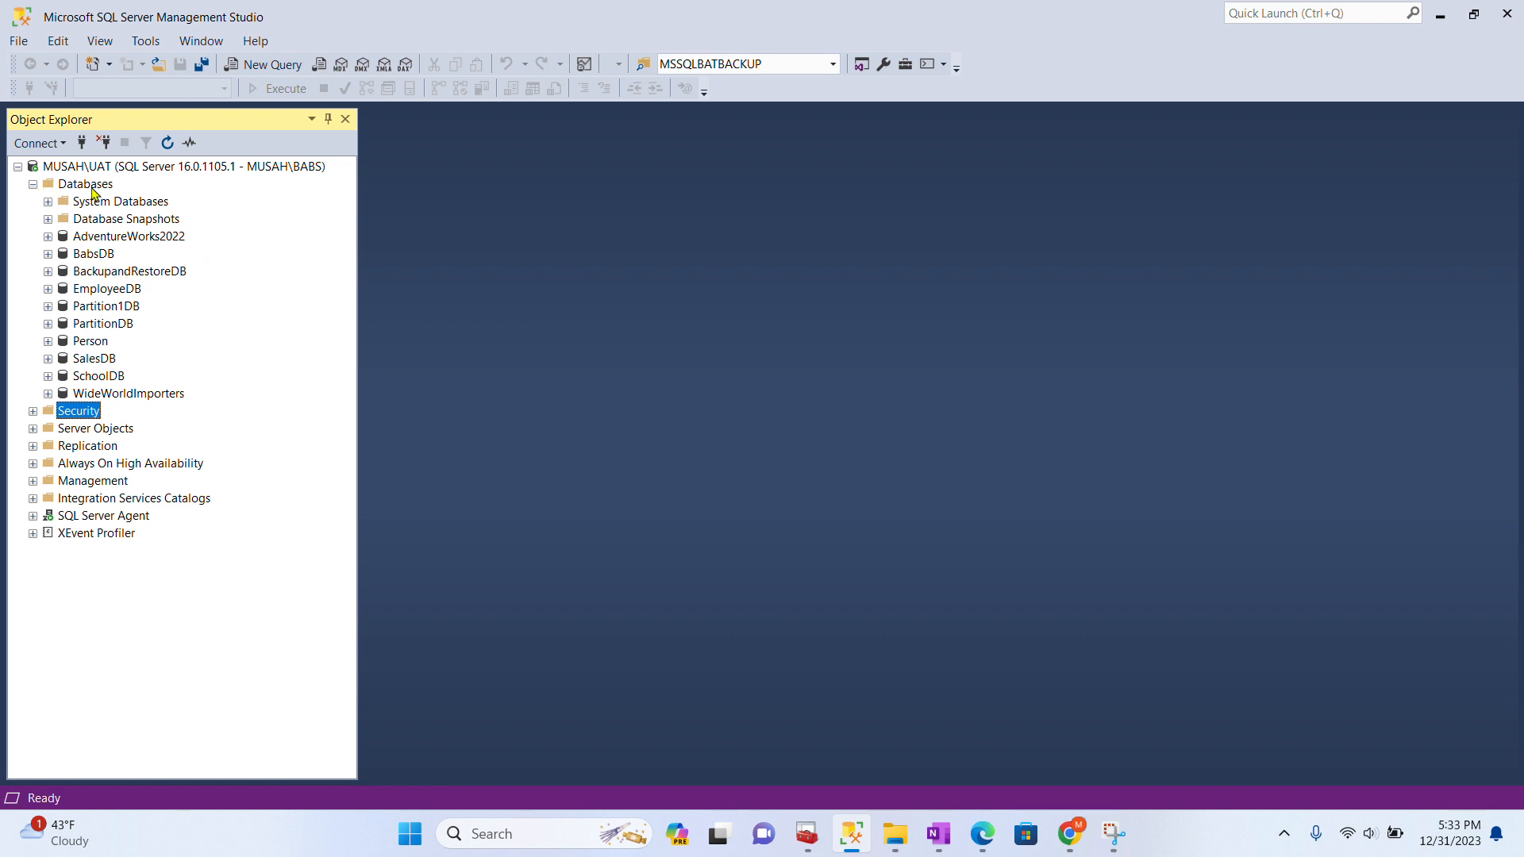
{"action": "left_click", "coordinate": [49, 289]}
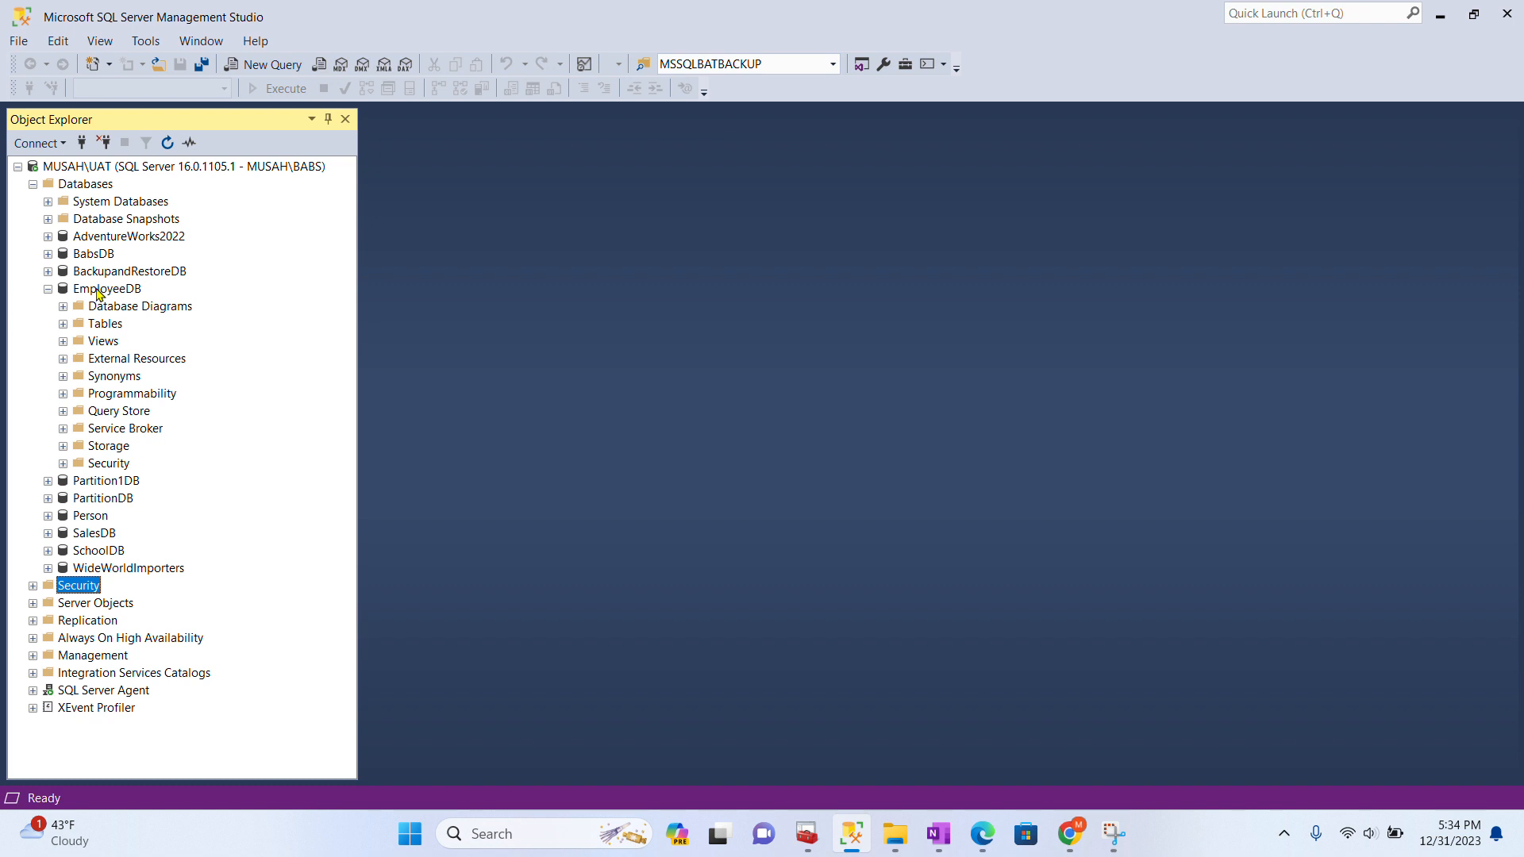
- Start a new EmployeeDB database user named TestUser and bring up the login picker
{"action": "left_click", "coordinate": [66, 465]}
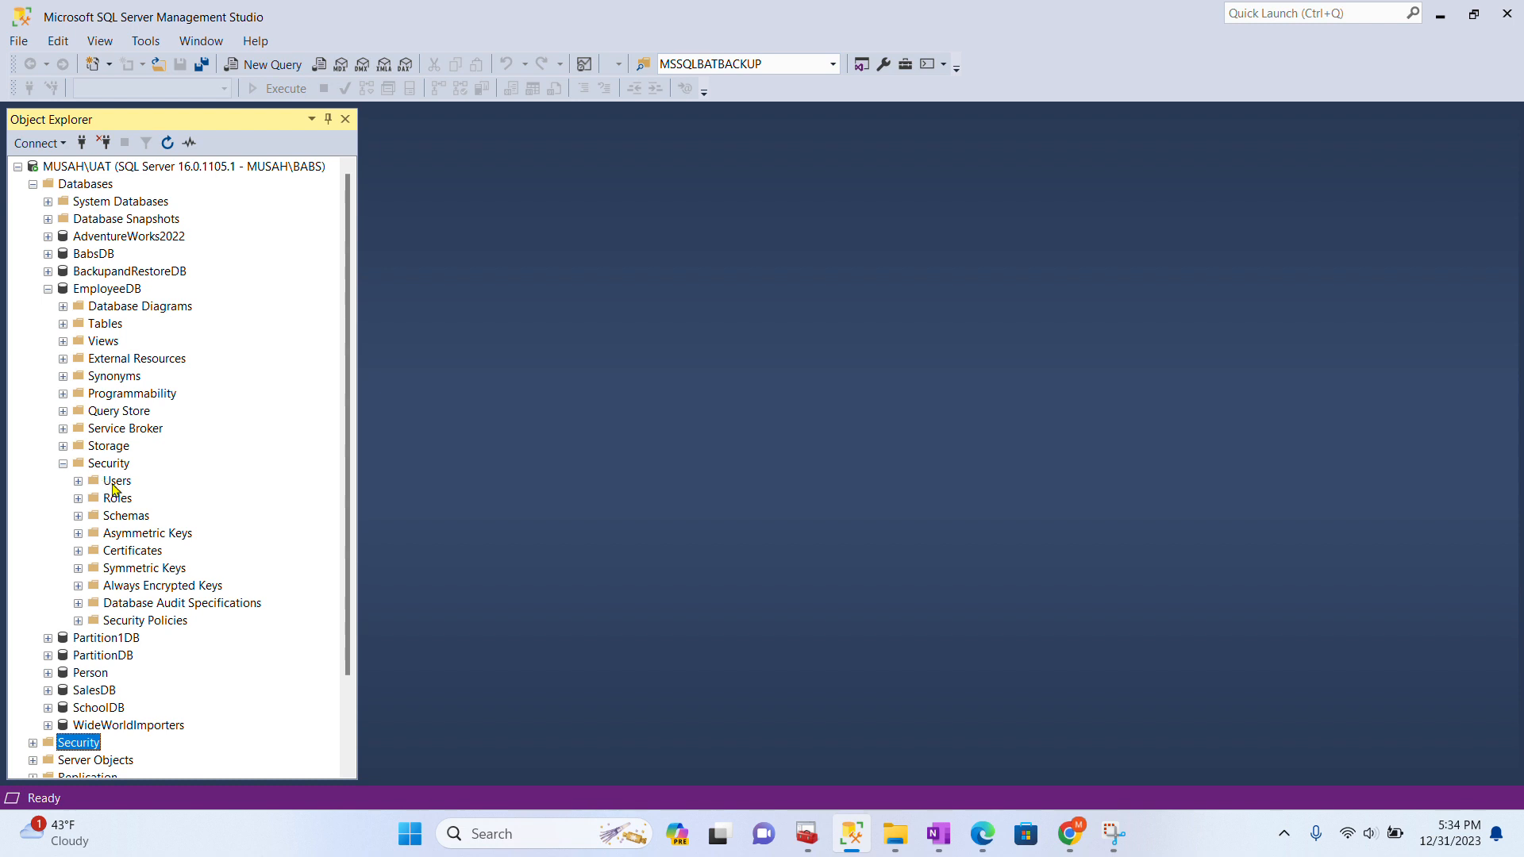
{"action": "left_click", "coordinate": [116, 486]}
{"action": "right_click", "coordinate": [117, 486]}
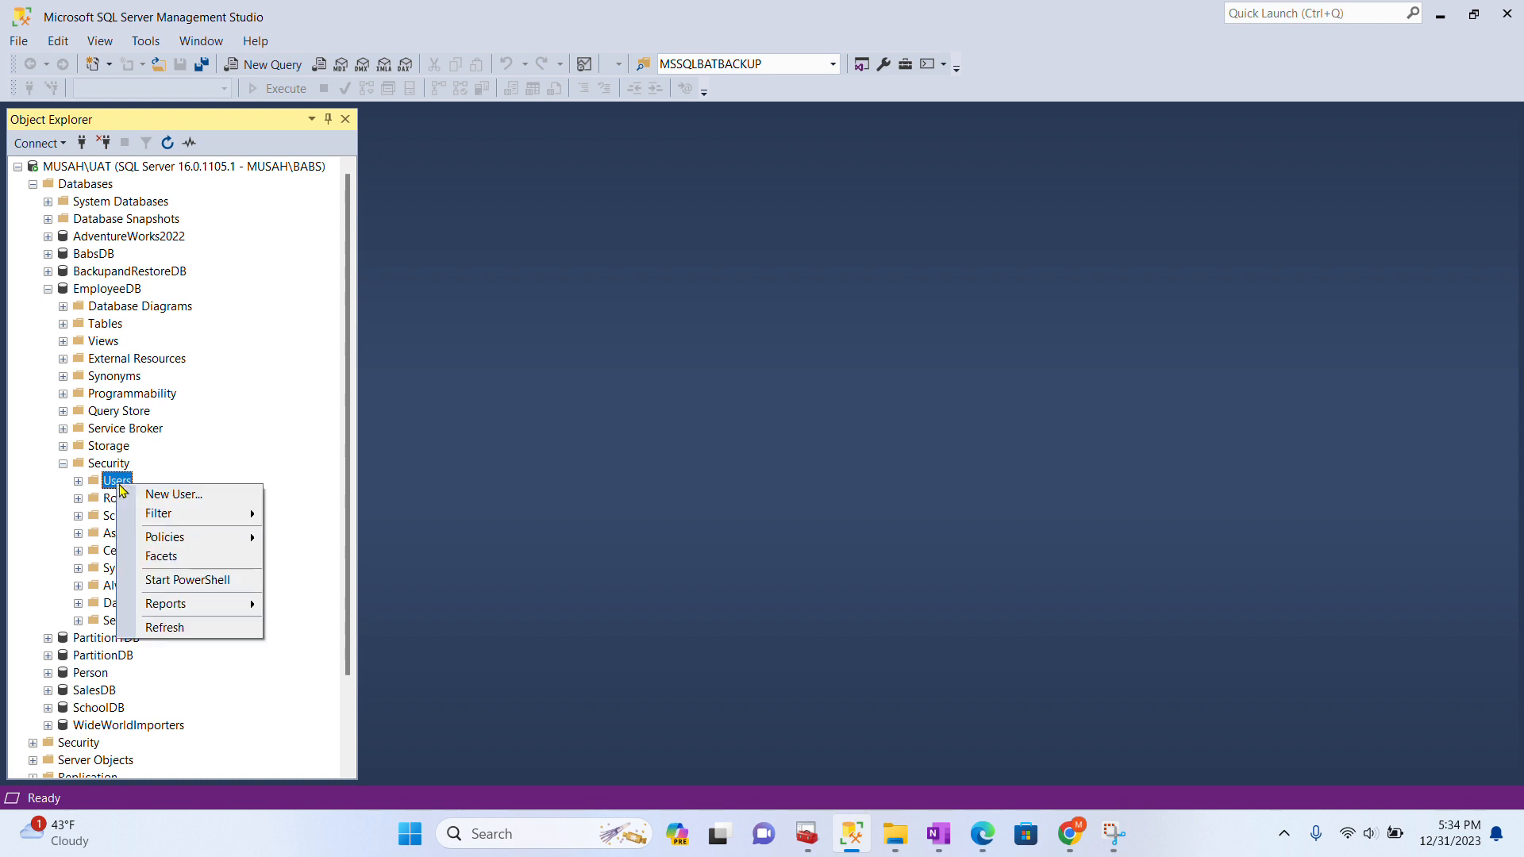
{"action": "left_click", "coordinate": [168, 495]}
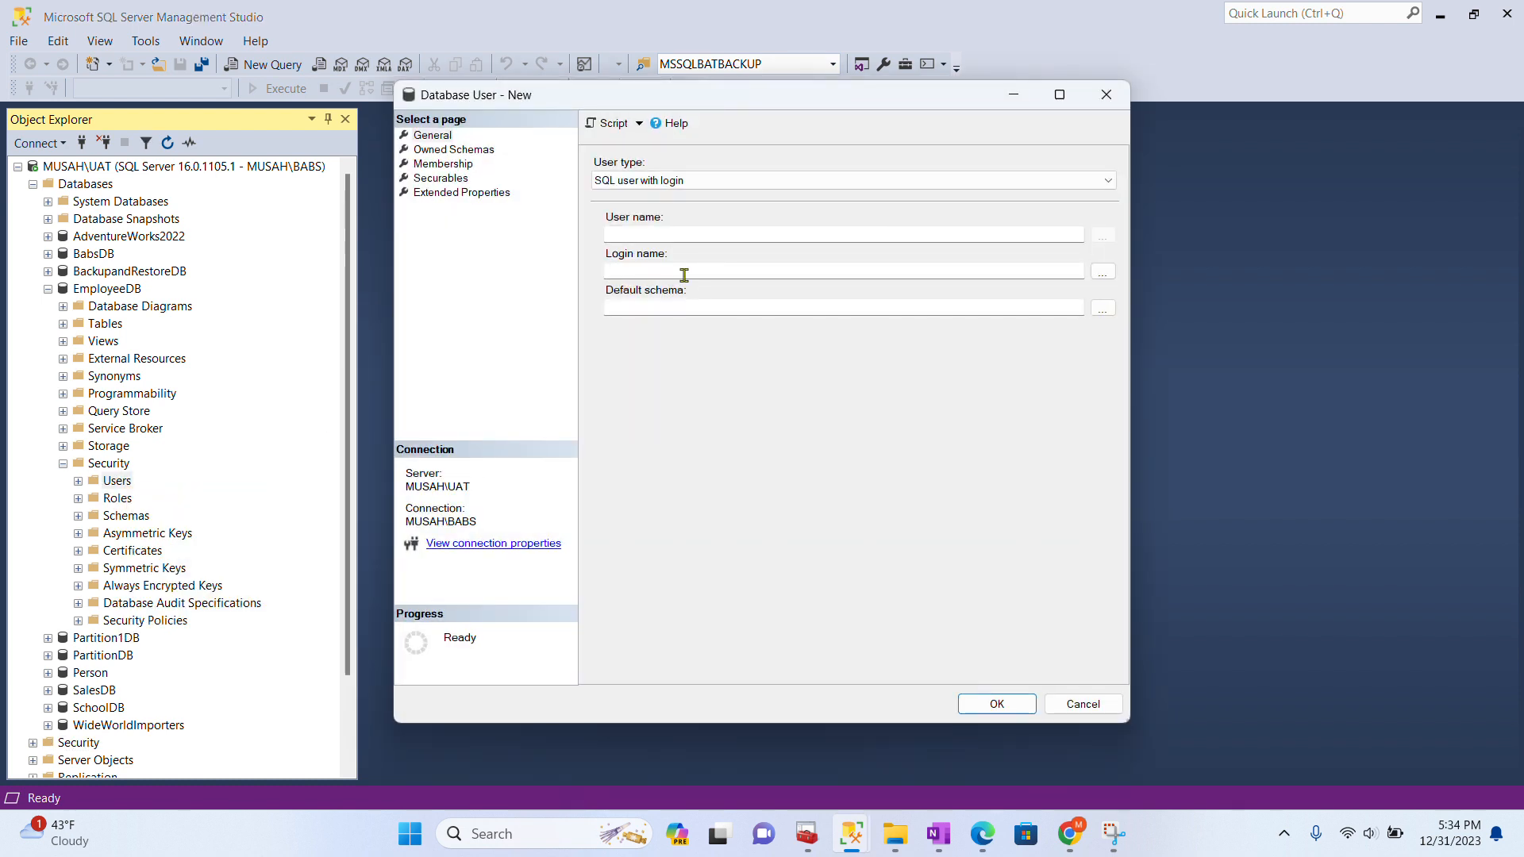
{"action": "left_click", "coordinate": [676, 236]}
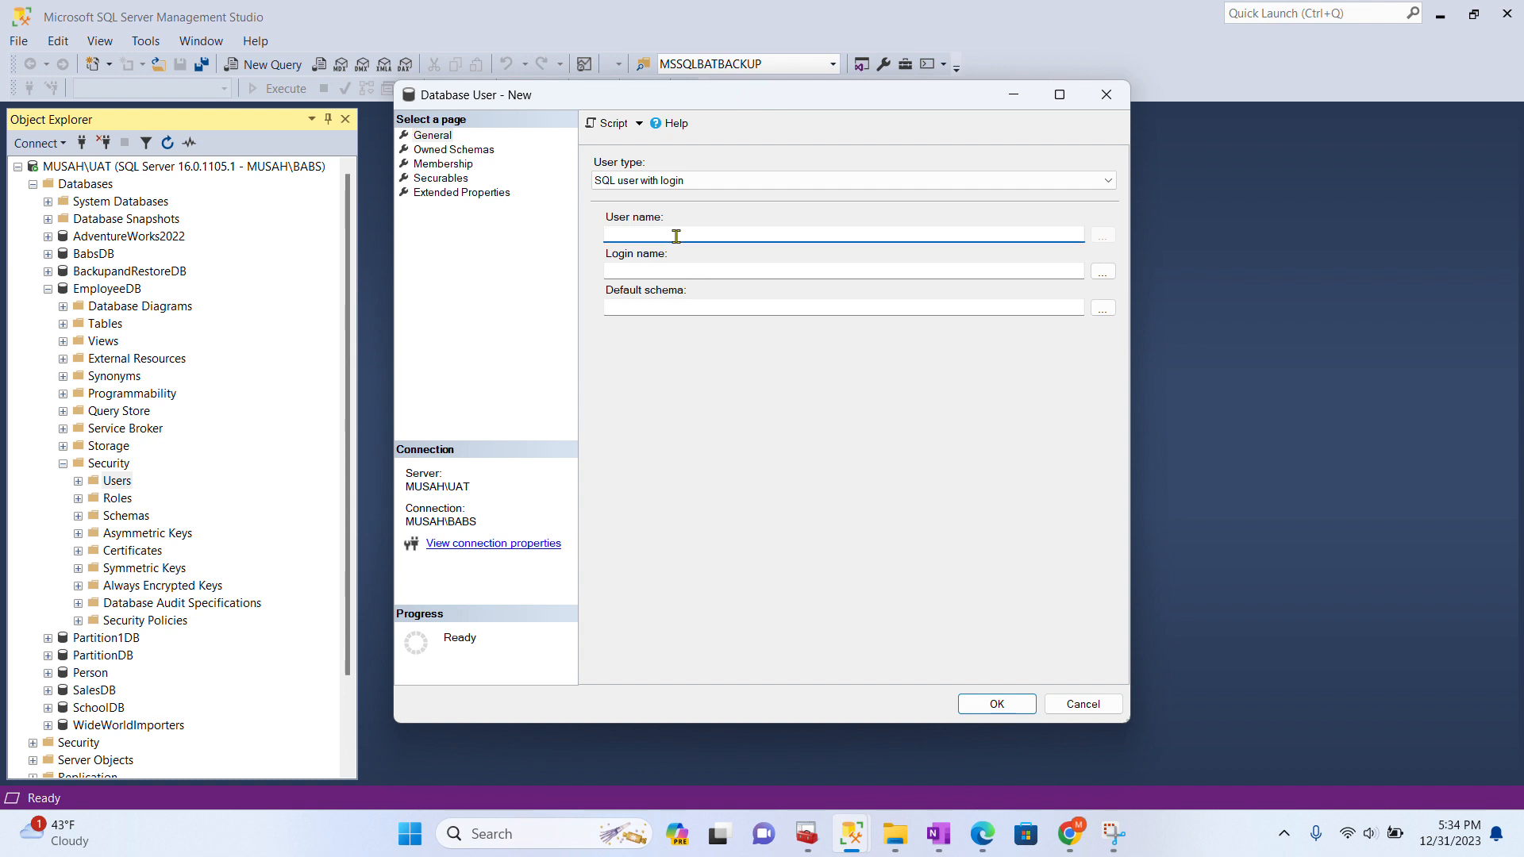
{"action": "type", "text": "TestUser"}
{"action": "left_click", "coordinate": [1103, 272]}
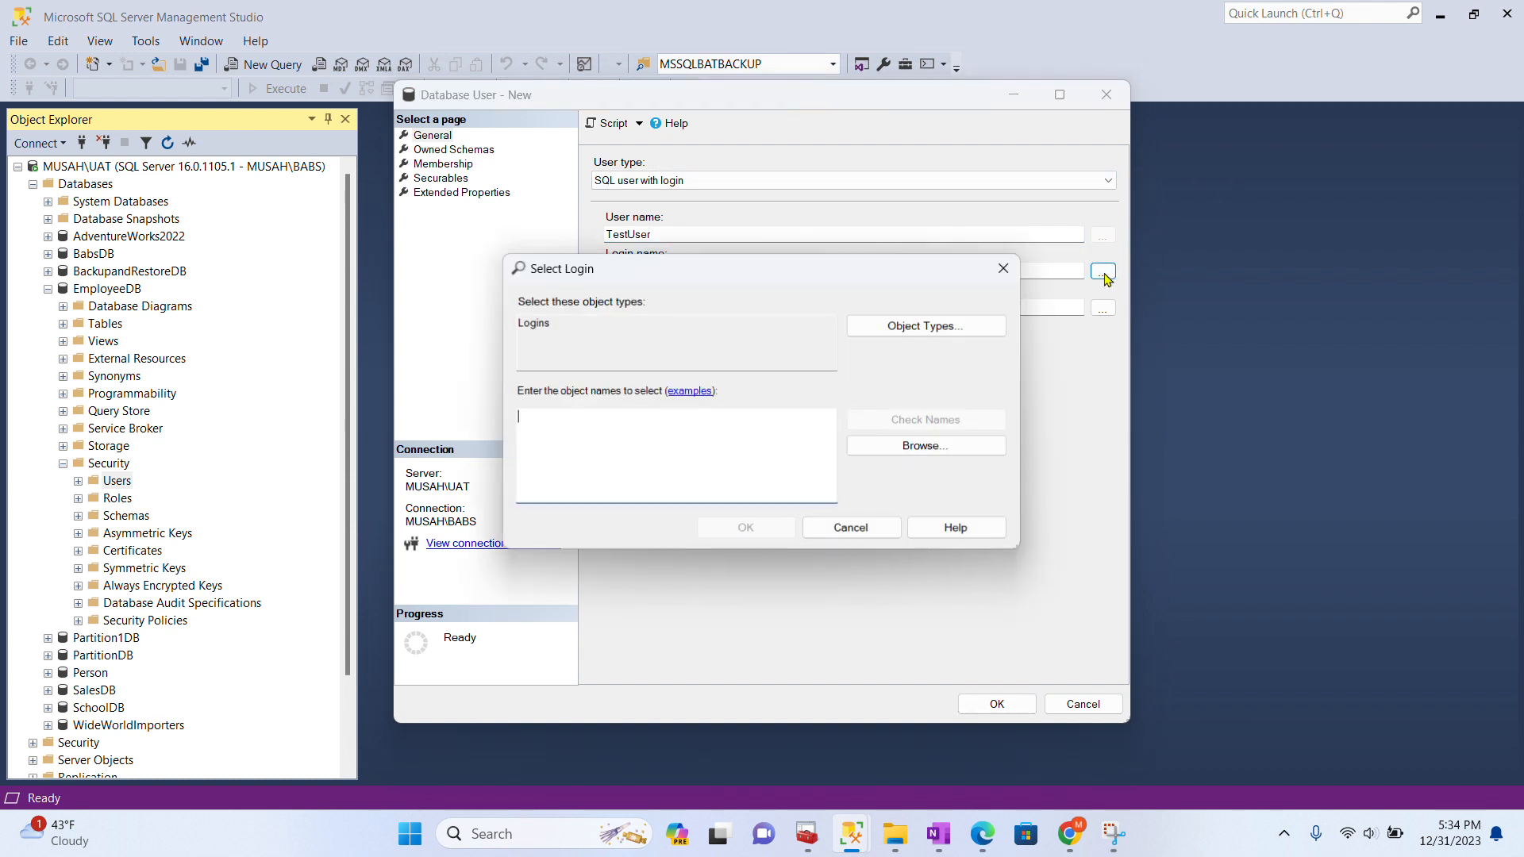
- Browse the available logins and assign Test as TestUser's login
{"action": "left_click", "coordinate": [921, 444]}
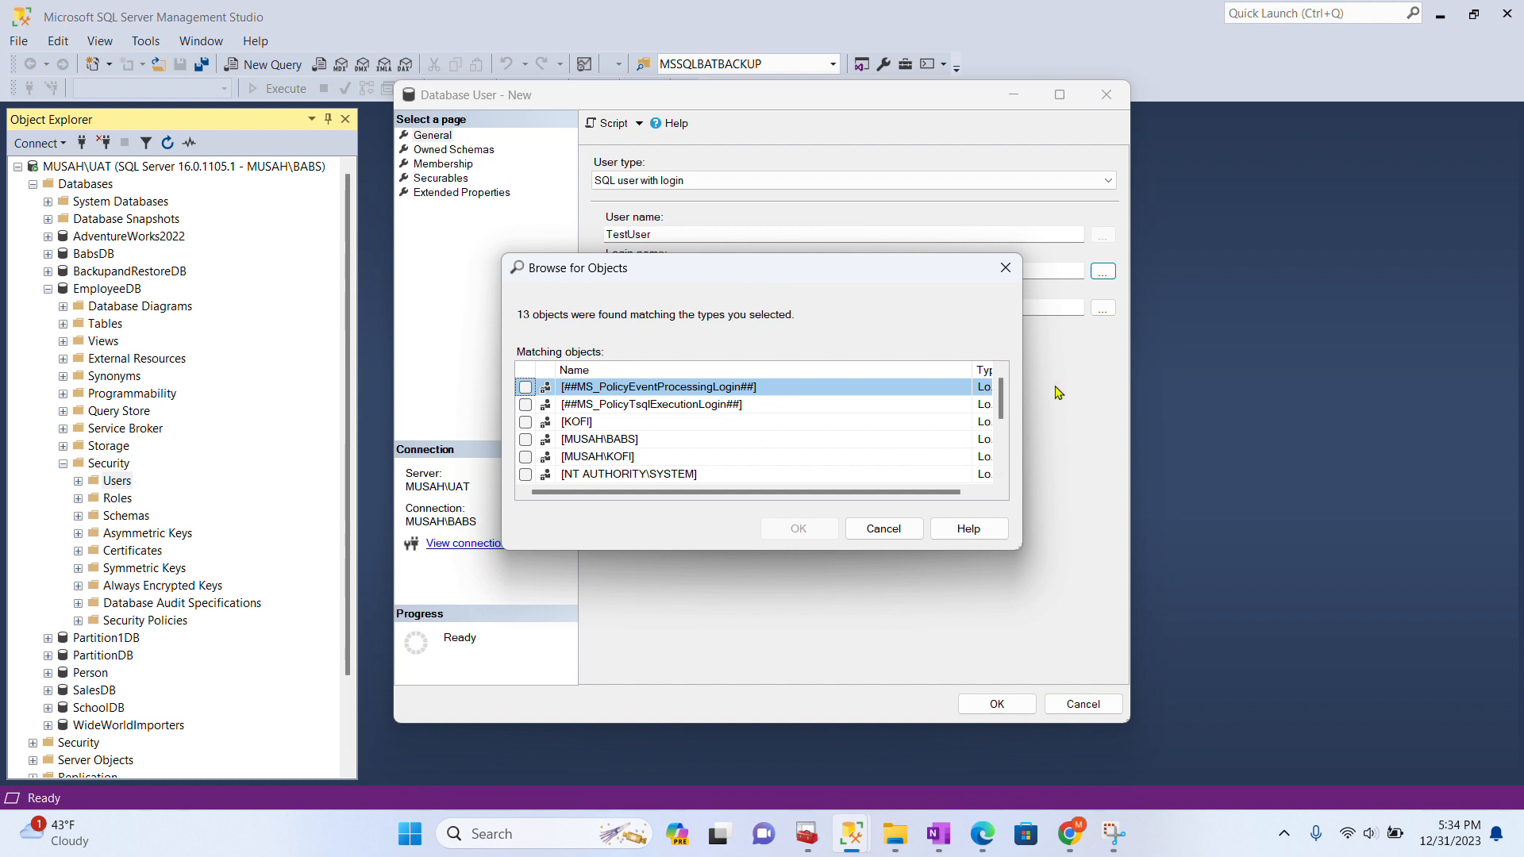
{"action": "left_click_drag", "start_coordinate": [998, 403], "coordinate": [1003, 475]}
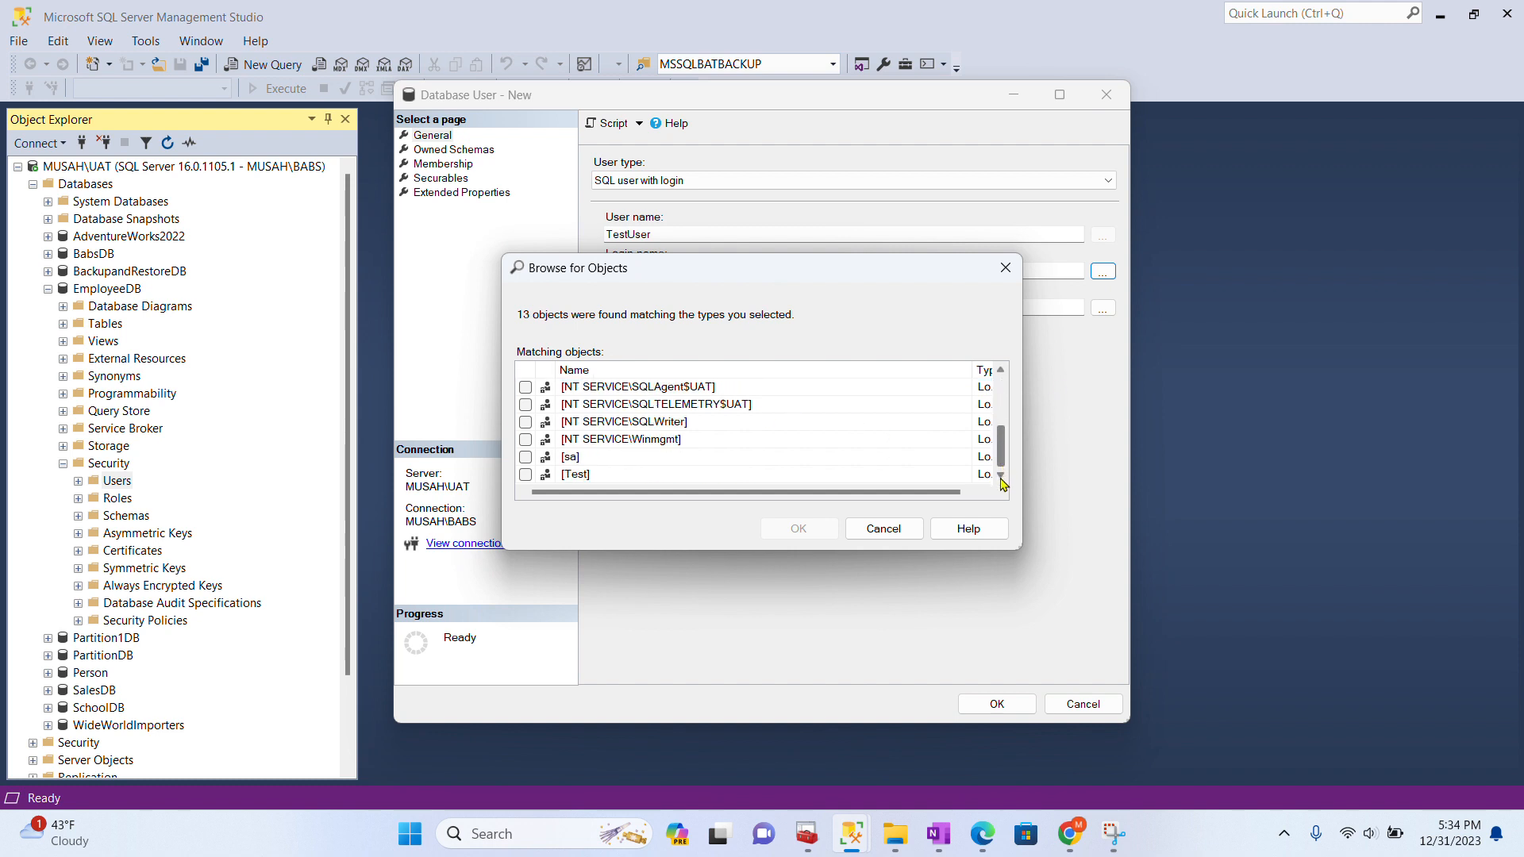
{"action": "left_click", "coordinate": [525, 475]}
{"action": "left_click", "coordinate": [832, 538]}
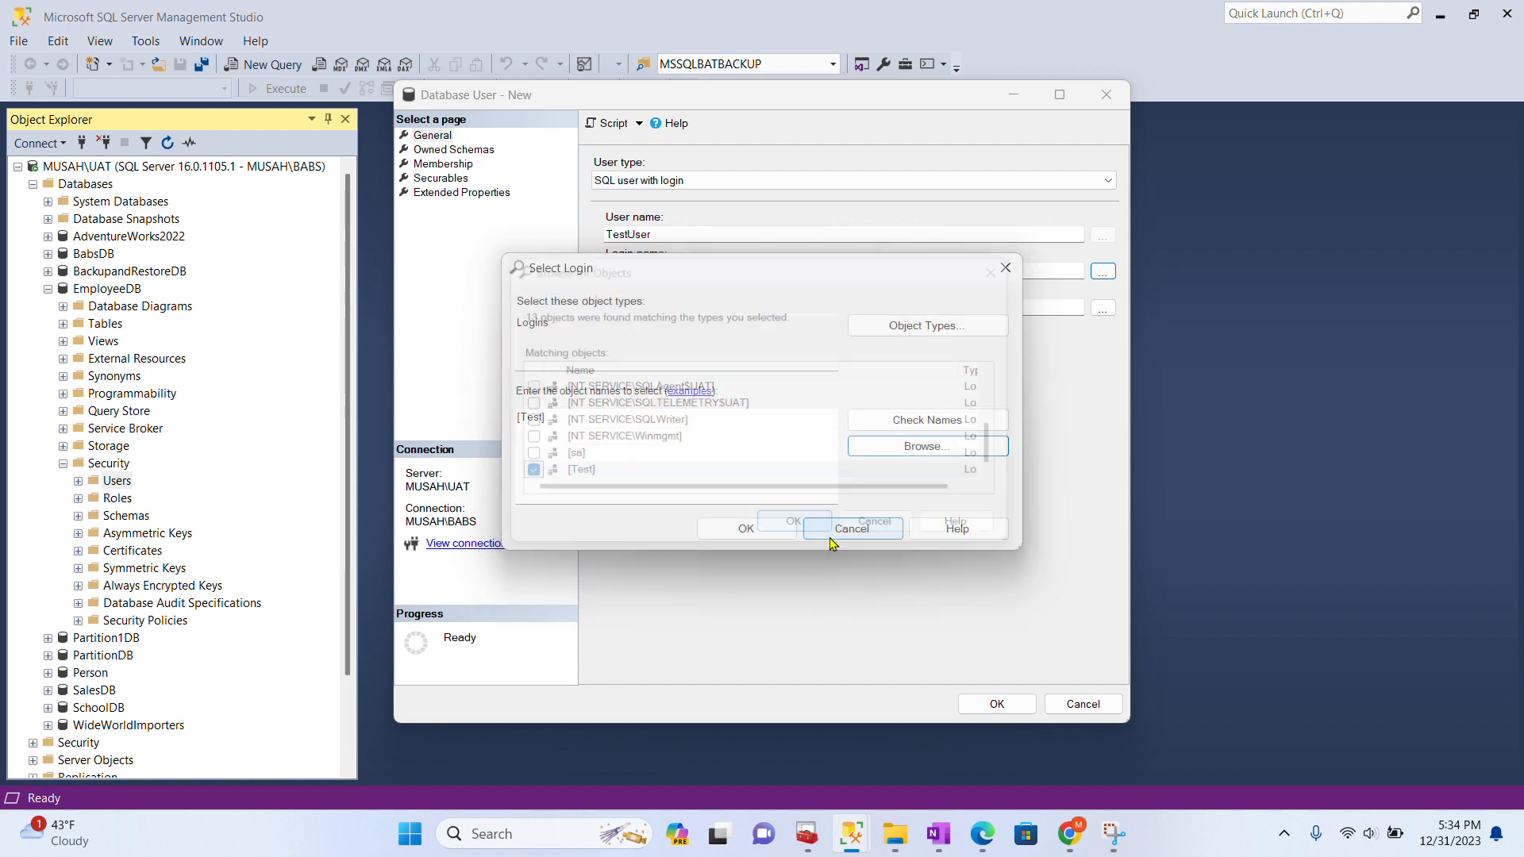
{"action": "left_click", "coordinate": [756, 530]}
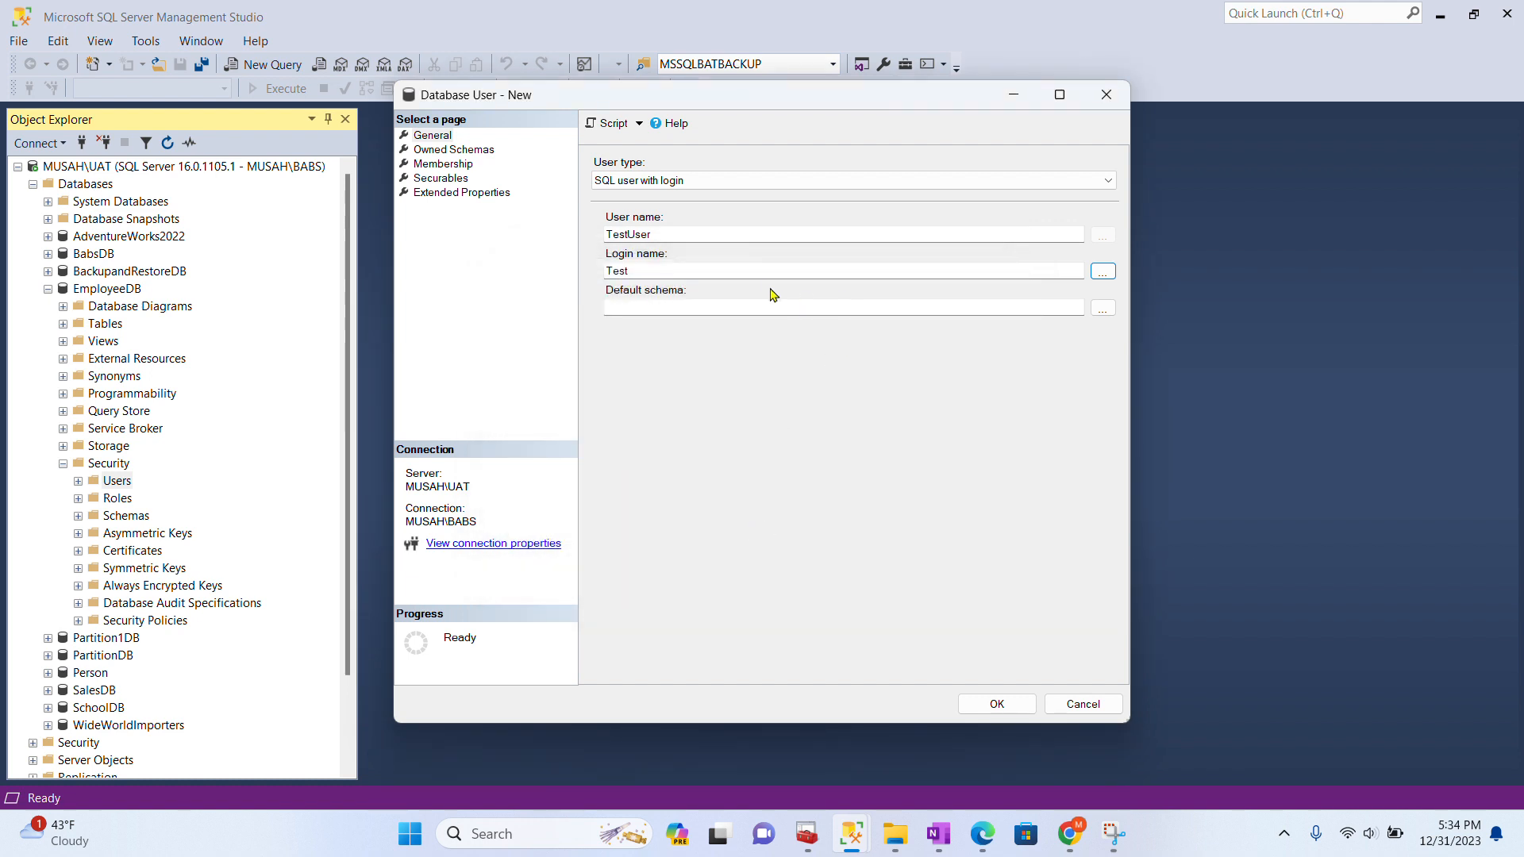
- Set TestUser's default schema to dbo and create the database user
{"action": "left_click", "coordinate": [1102, 308]}
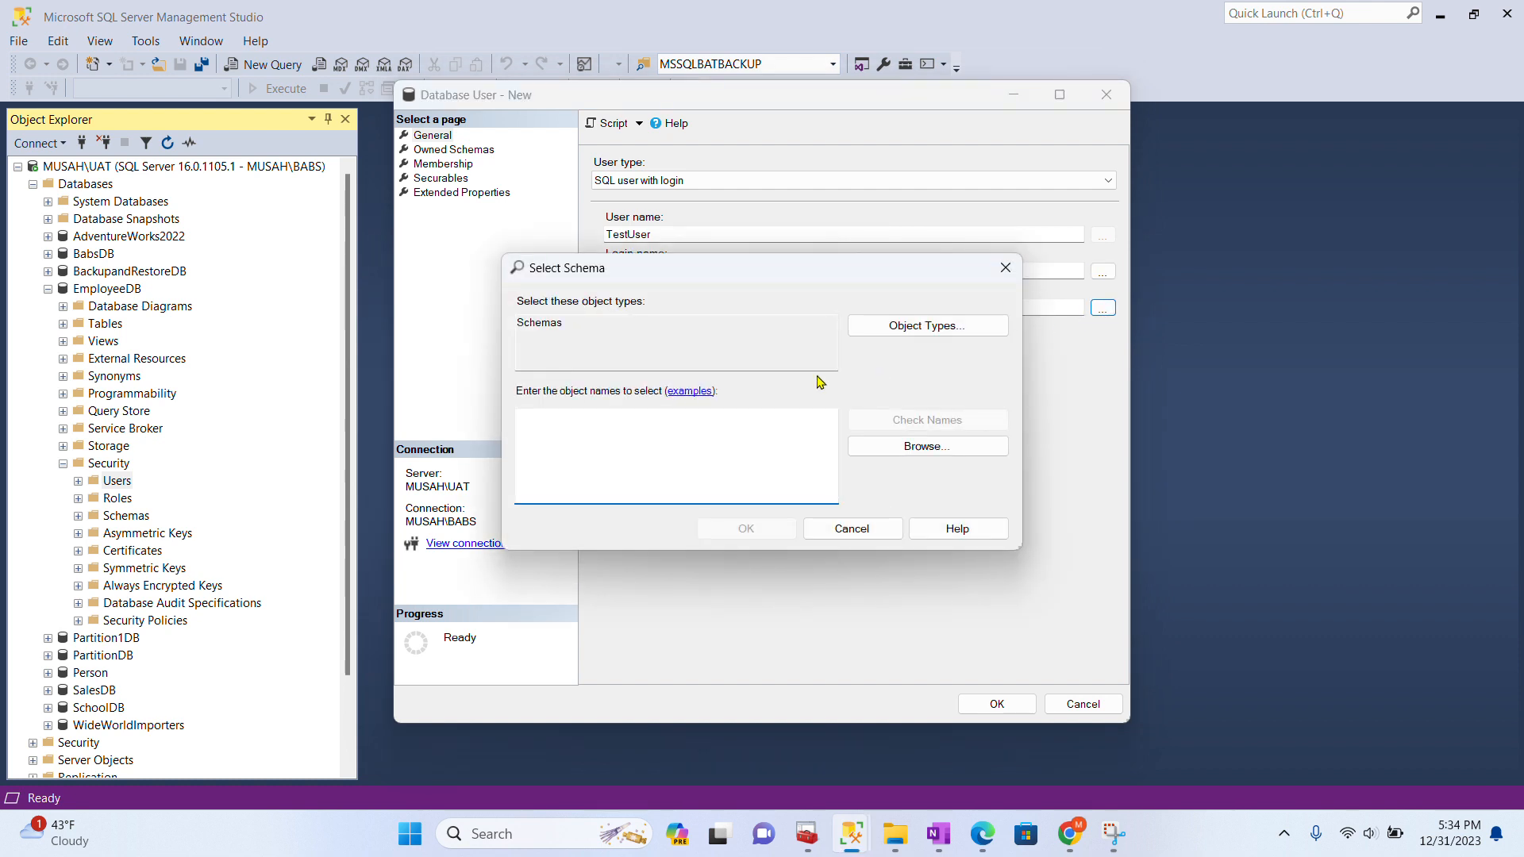
{"action": "left_click", "coordinate": [927, 446]}
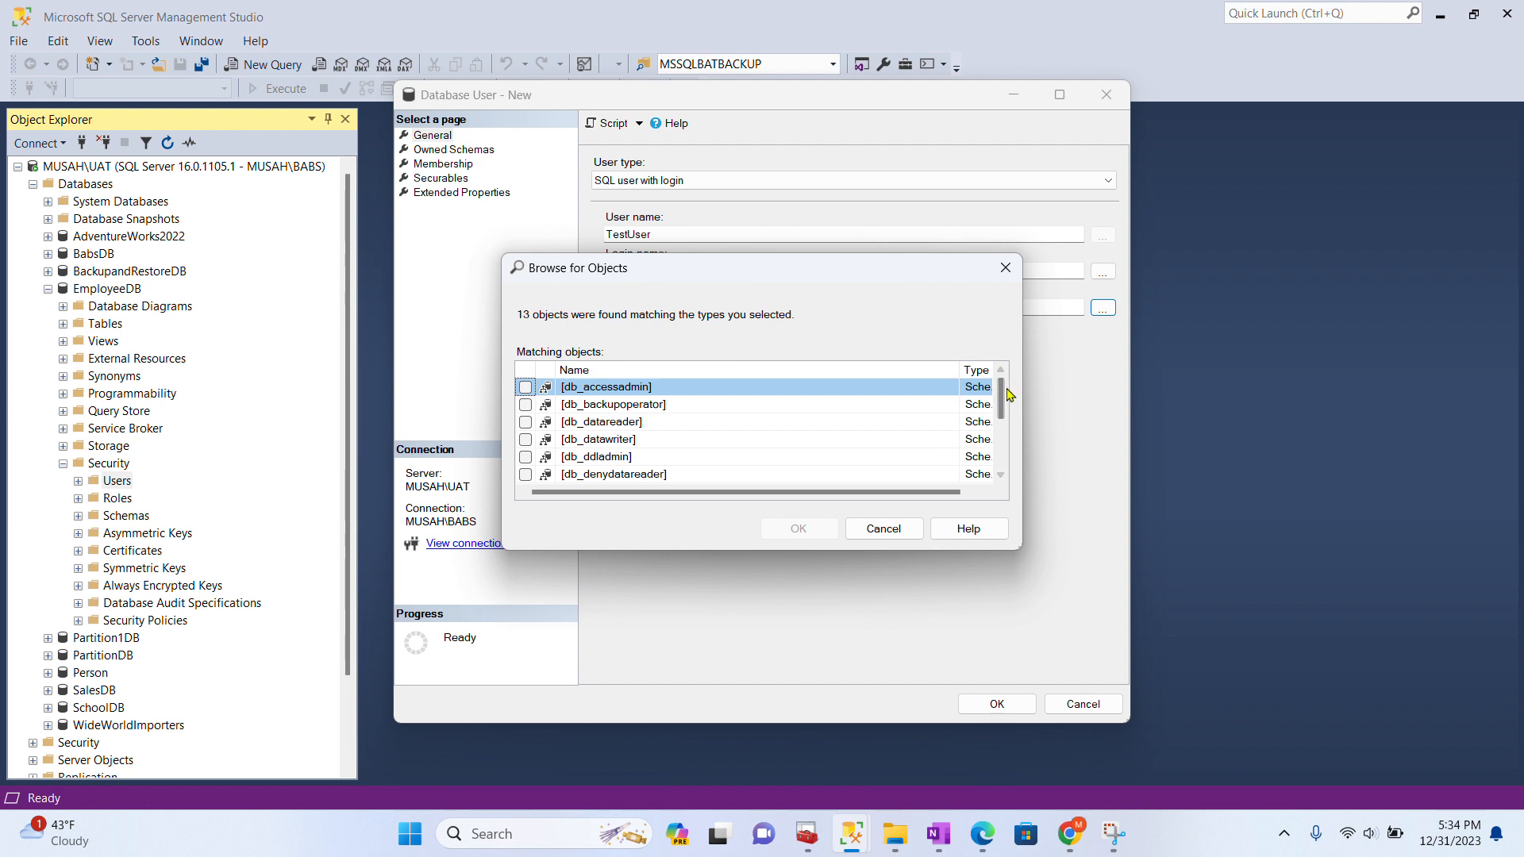
{"action": "left_click_drag", "start_coordinate": [1003, 399], "coordinate": [1007, 476]}
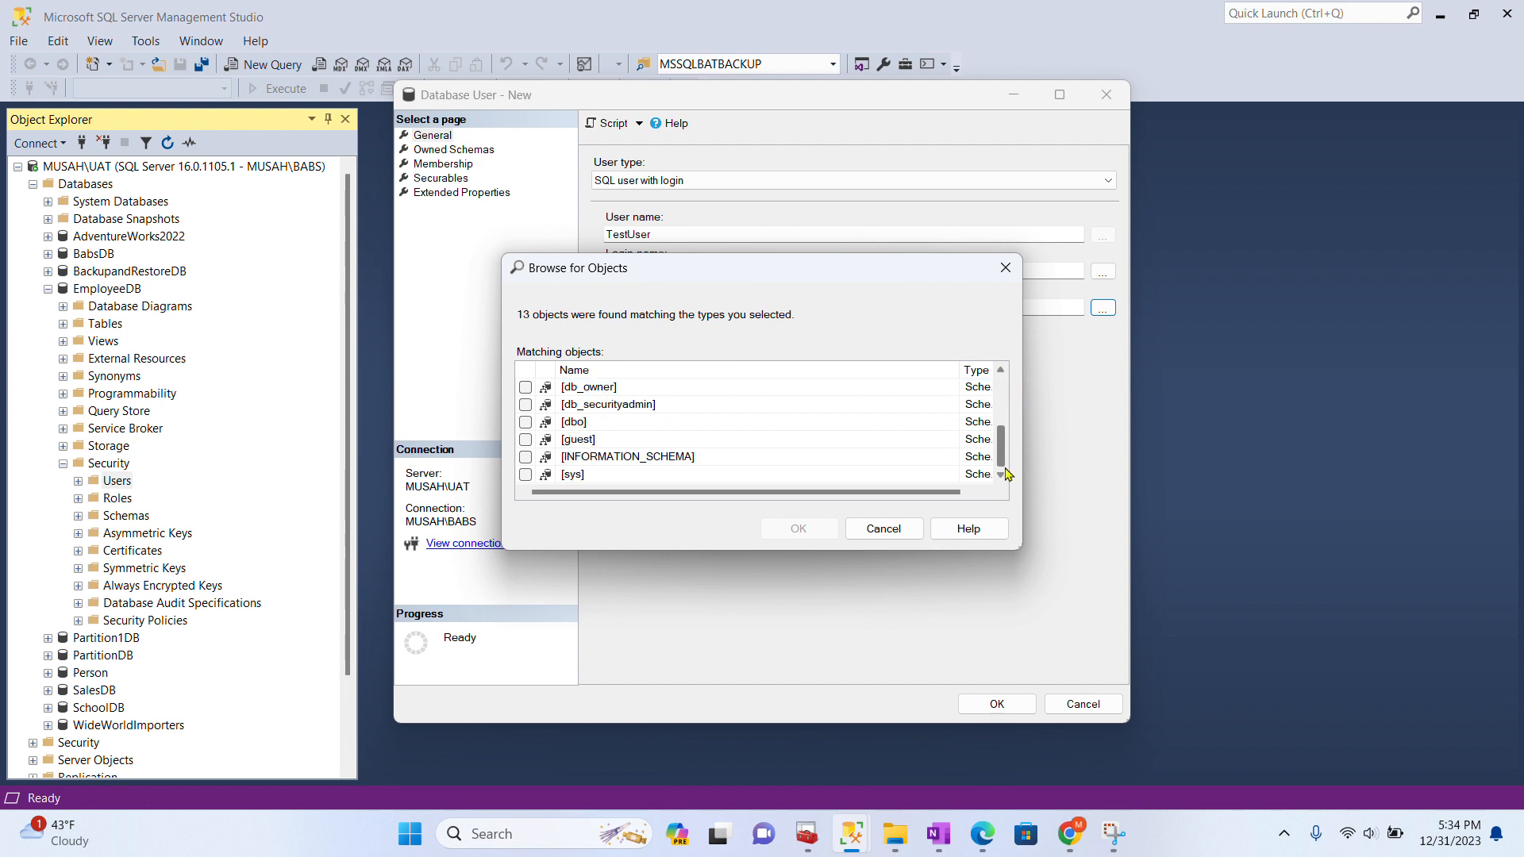
{"action": "left_click", "coordinate": [526, 422]}
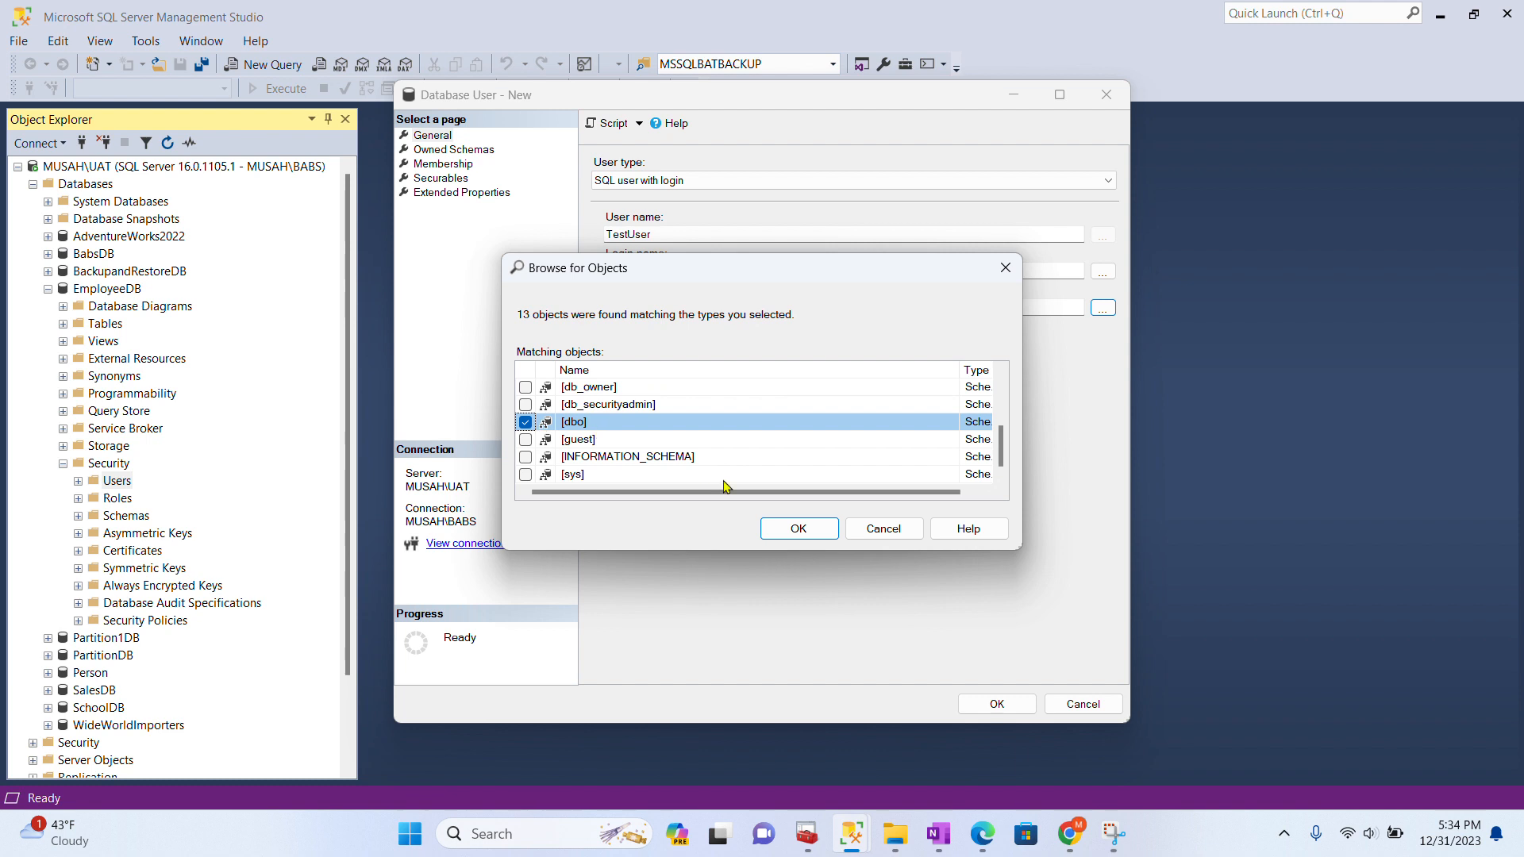
{"action": "left_click", "coordinate": [799, 530]}
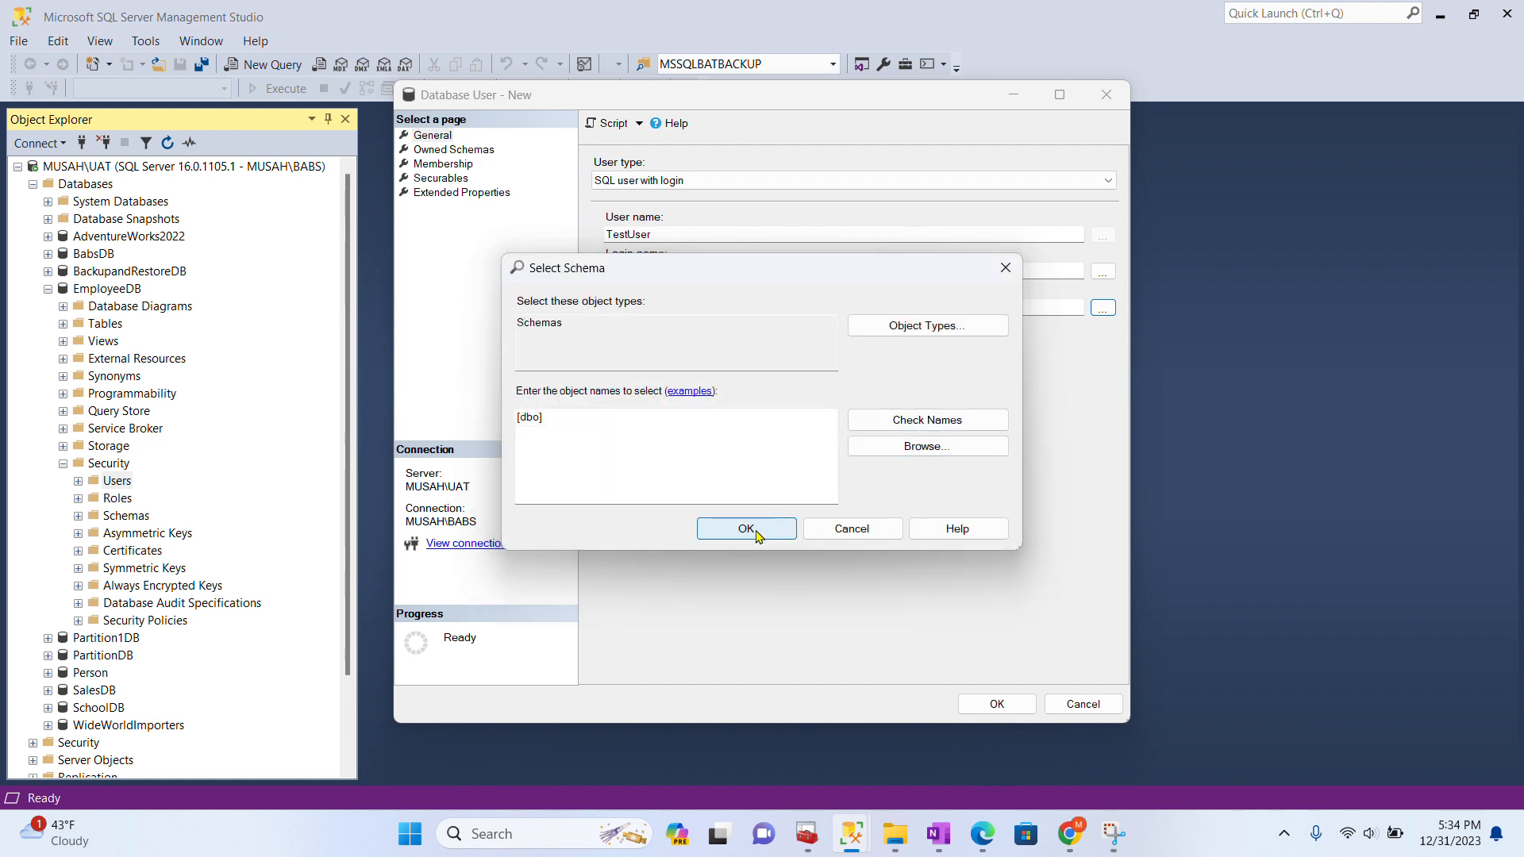
{"action": "left_click", "coordinate": [756, 532]}
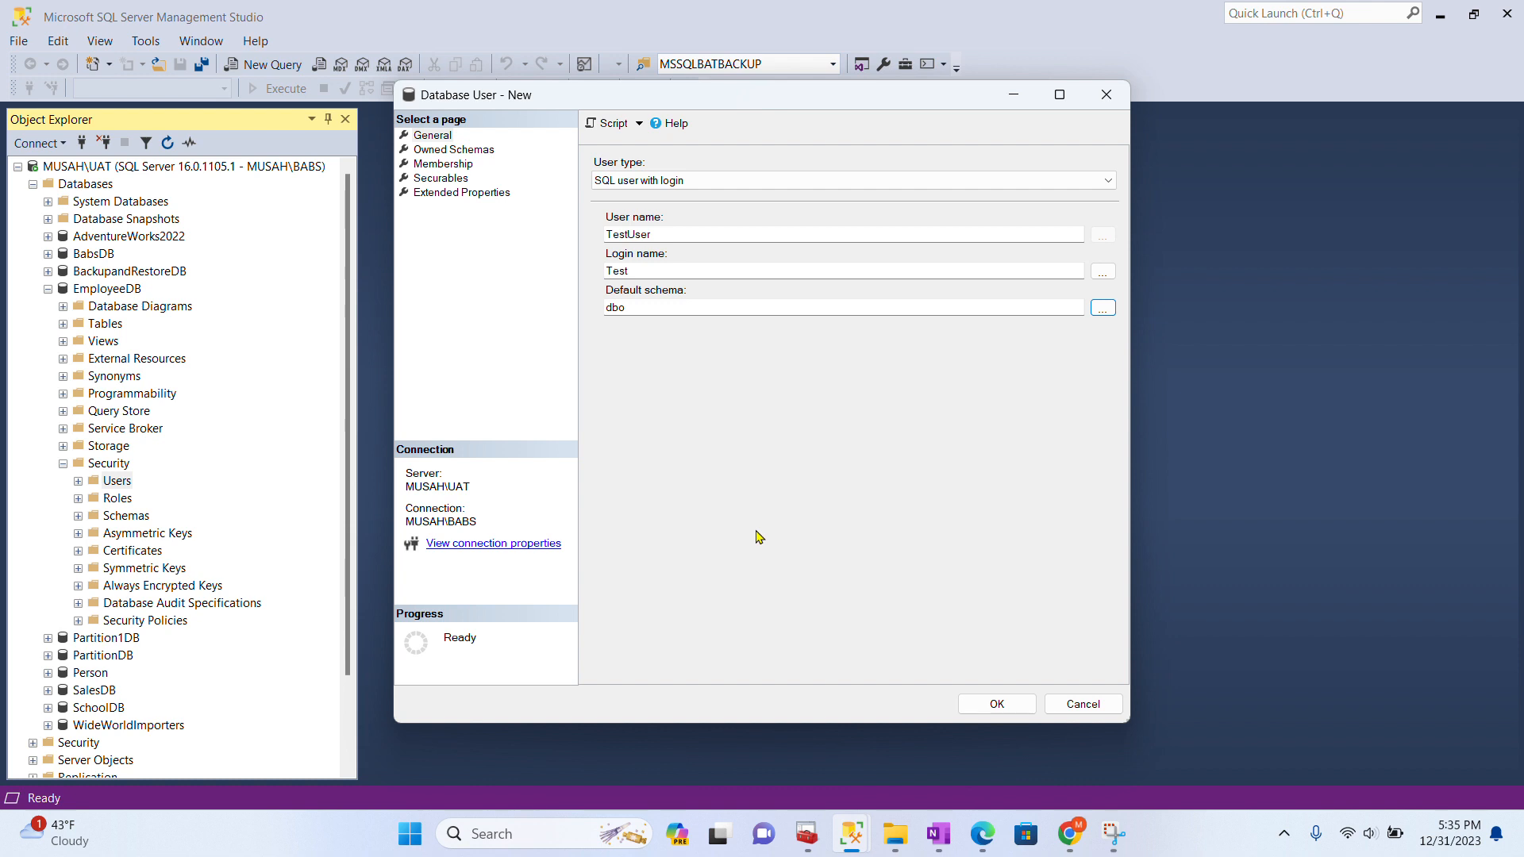
{"action": "left_click", "coordinate": [994, 703]}
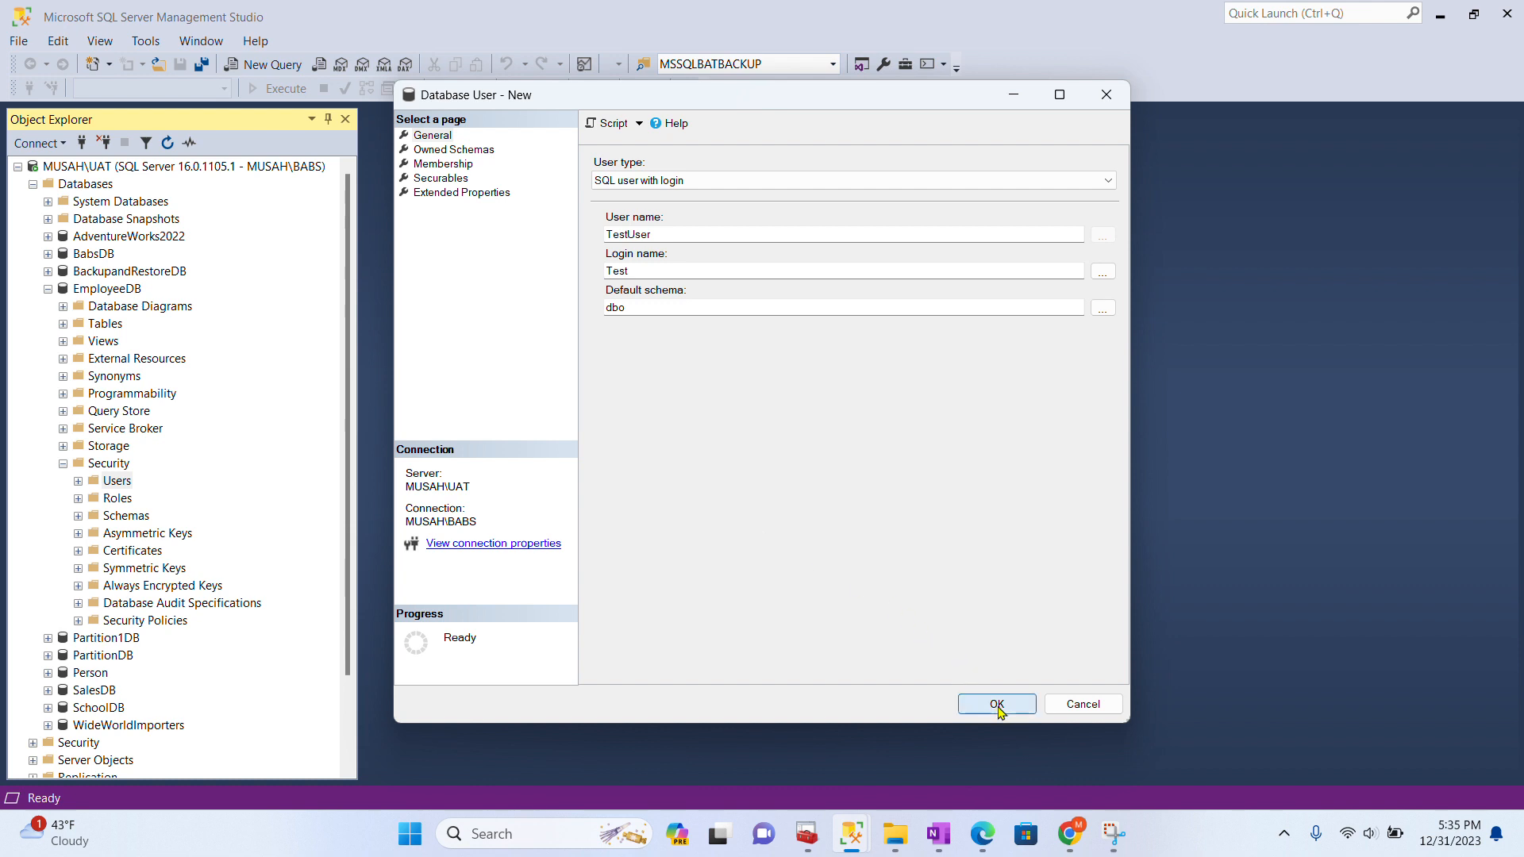
- Open TestUser's properties from EmployeeDB's Users folder on the Securables page
{"action": "left_click", "coordinate": [78, 480]}
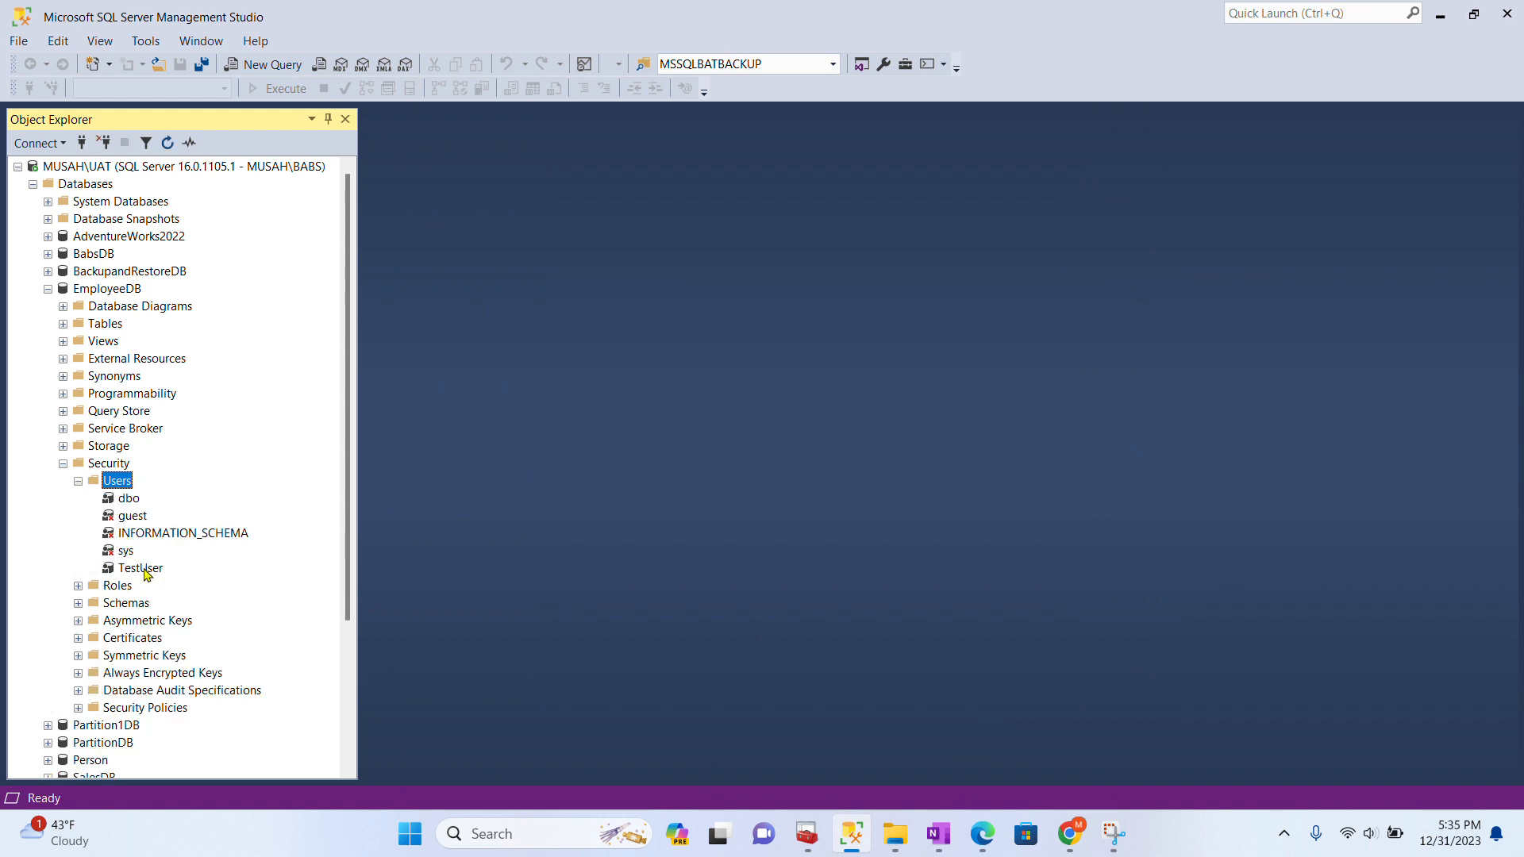
{"action": "right_click", "coordinate": [145, 570]}
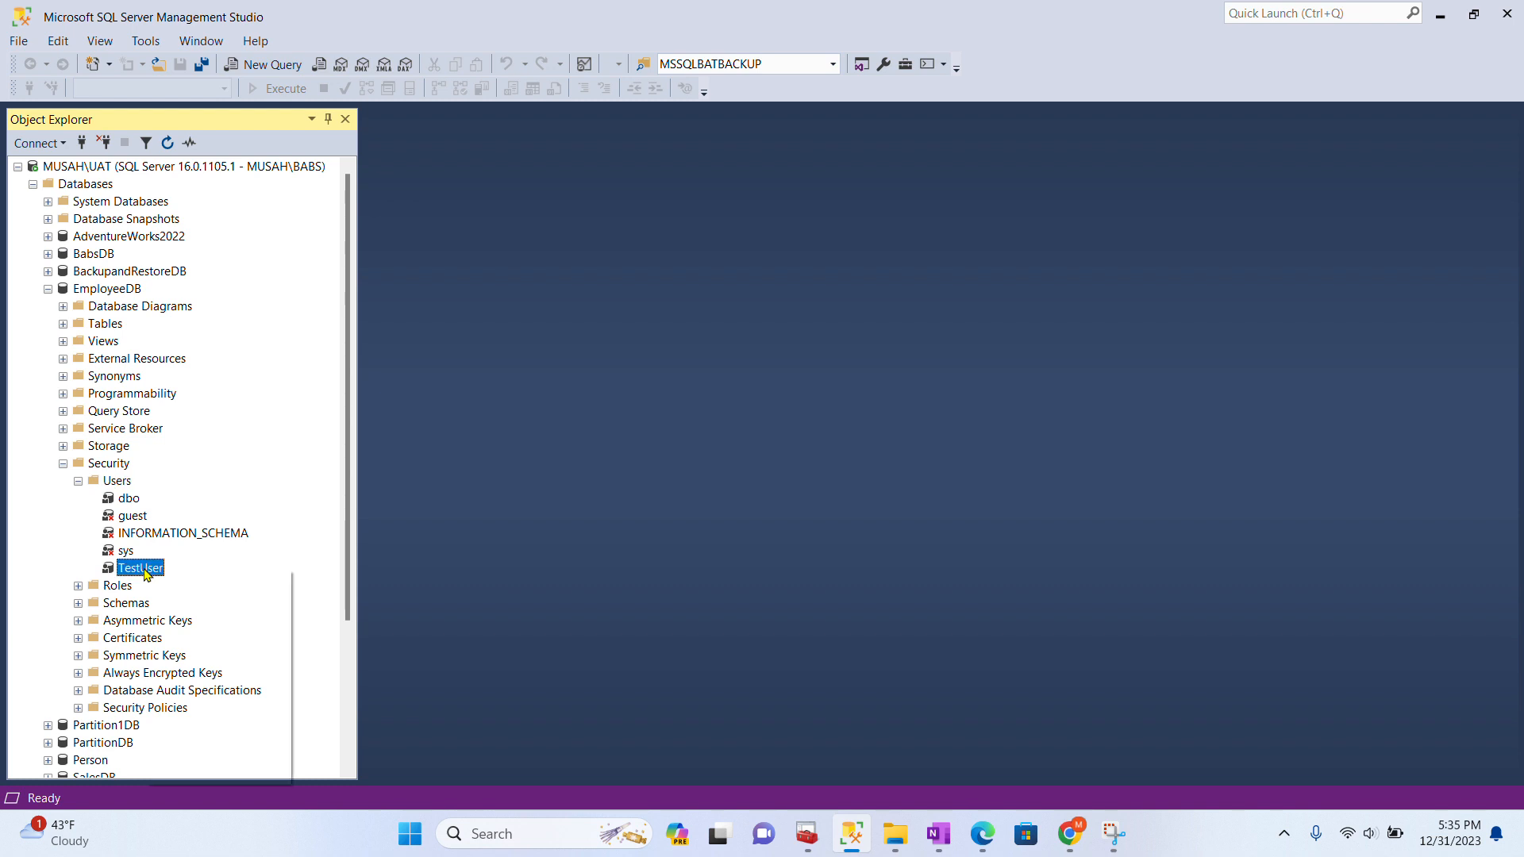
{"action": "left_click", "coordinate": [203, 775]}
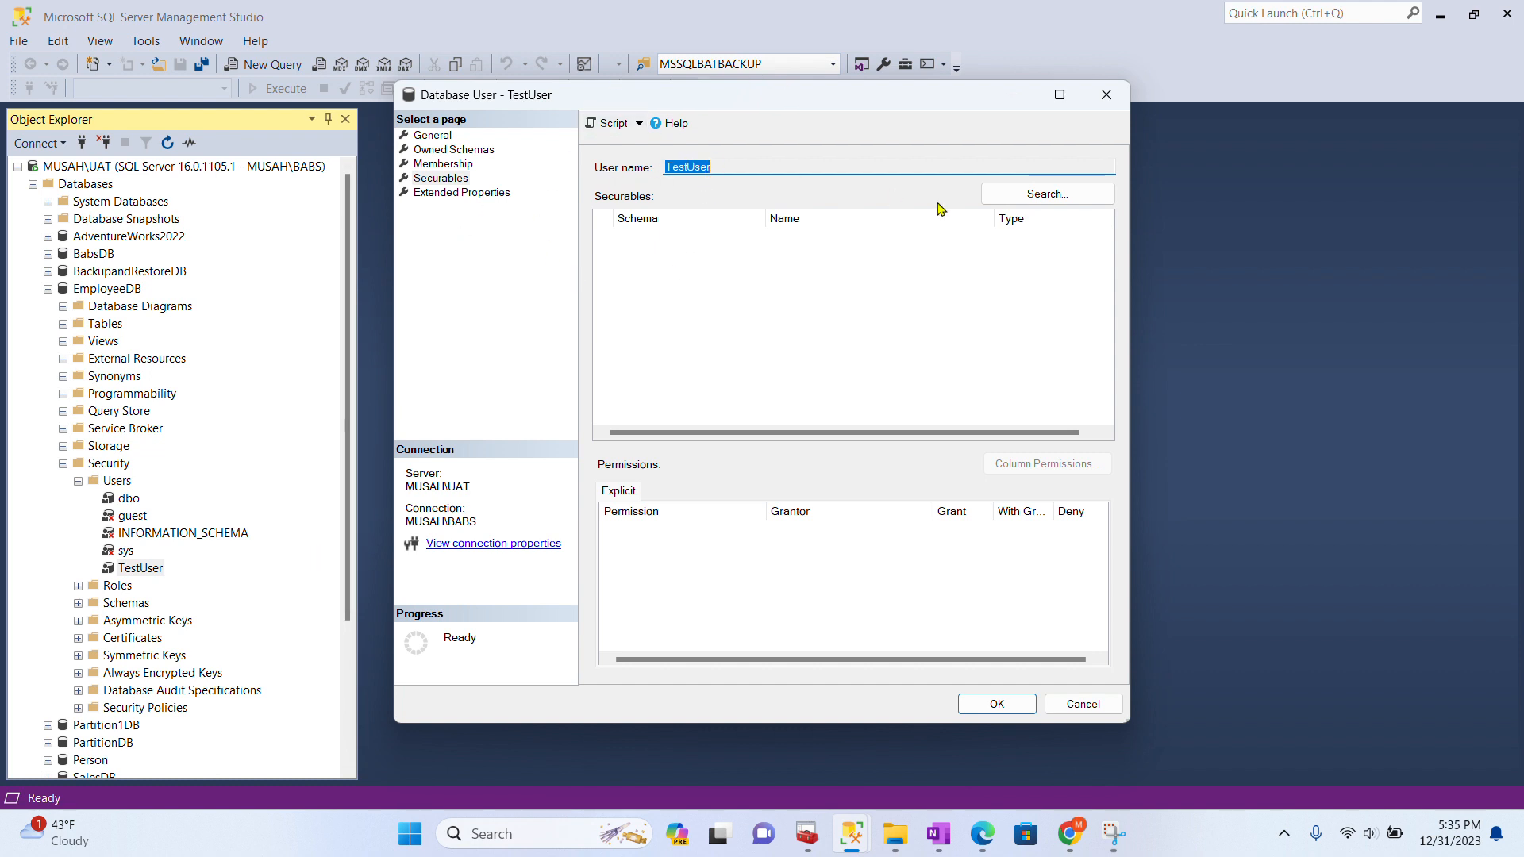
- Add all Tables objects as TestUser securables: Employee, Person, Salary and sysdiagrams
{"action": "left_click", "coordinate": [1023, 201]}
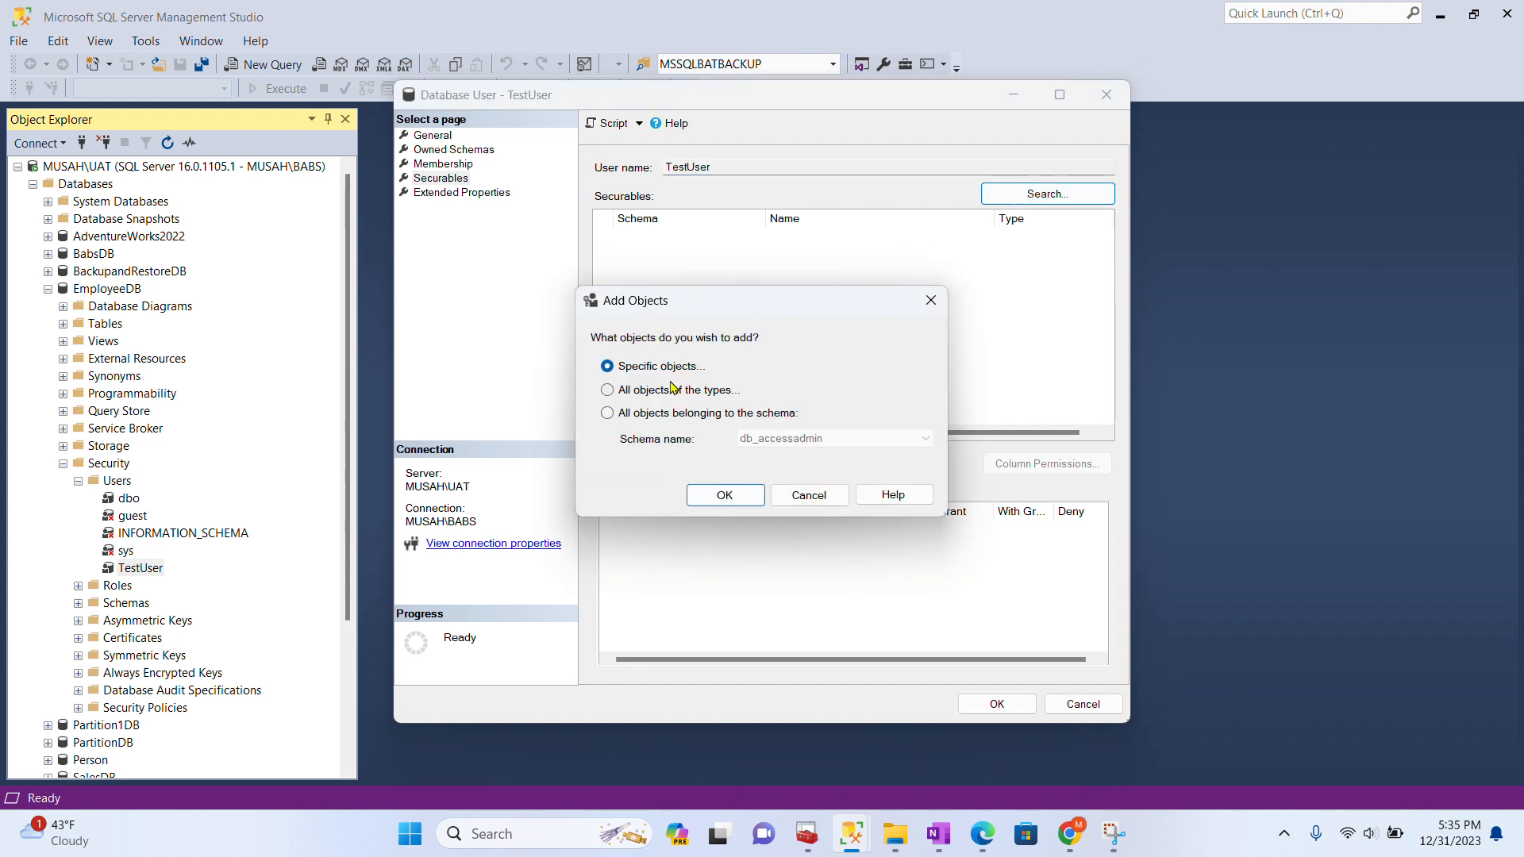
{"action": "left_click", "coordinate": [673, 391]}
{"action": "left_click", "coordinate": [726, 496]}
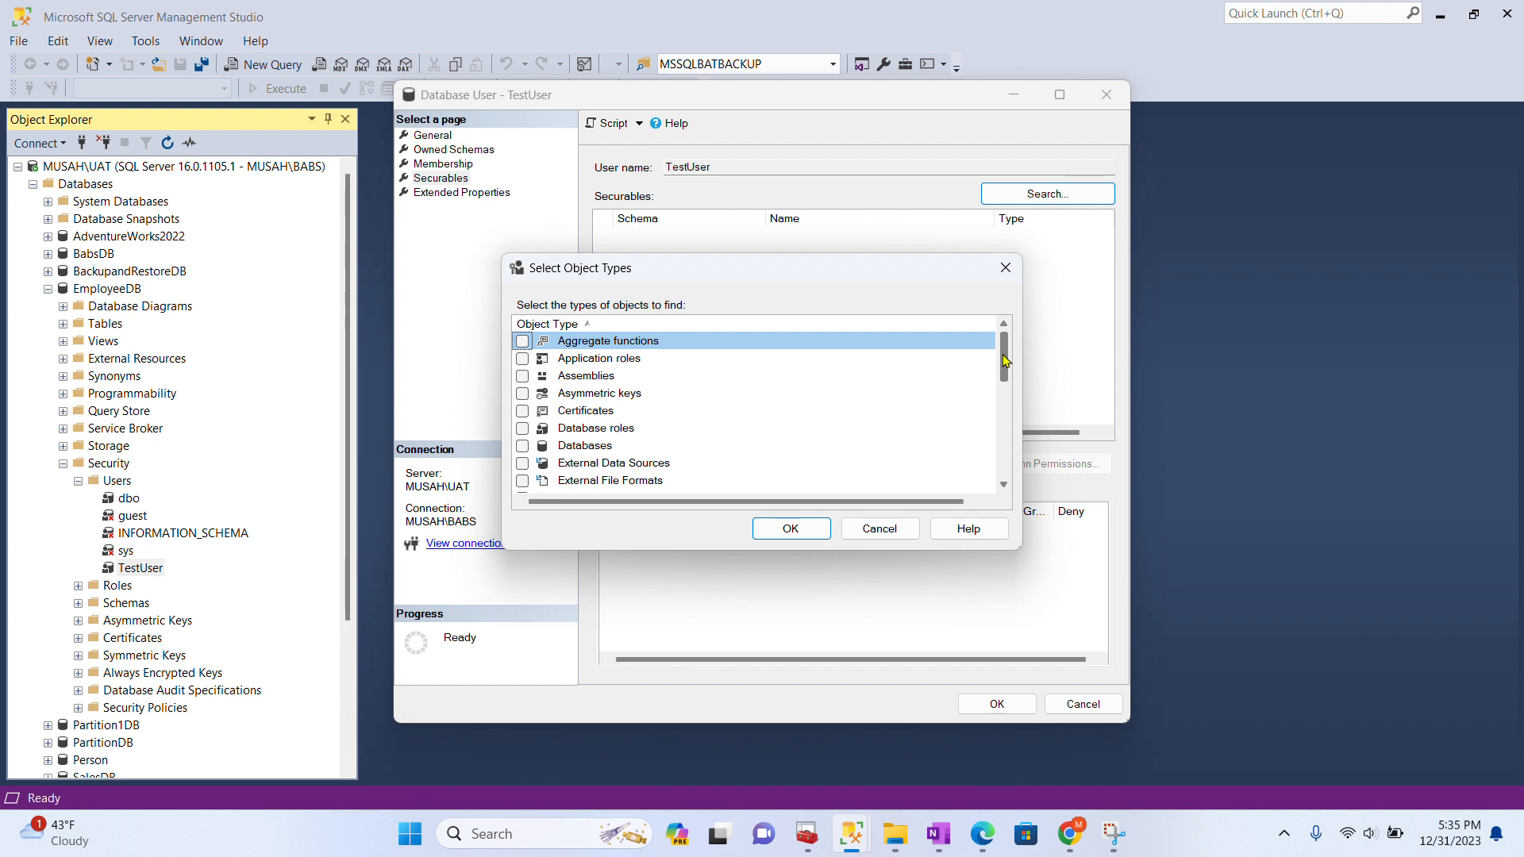
{"action": "left_click_drag", "start_coordinate": [1005, 361], "coordinate": [1009, 454]}
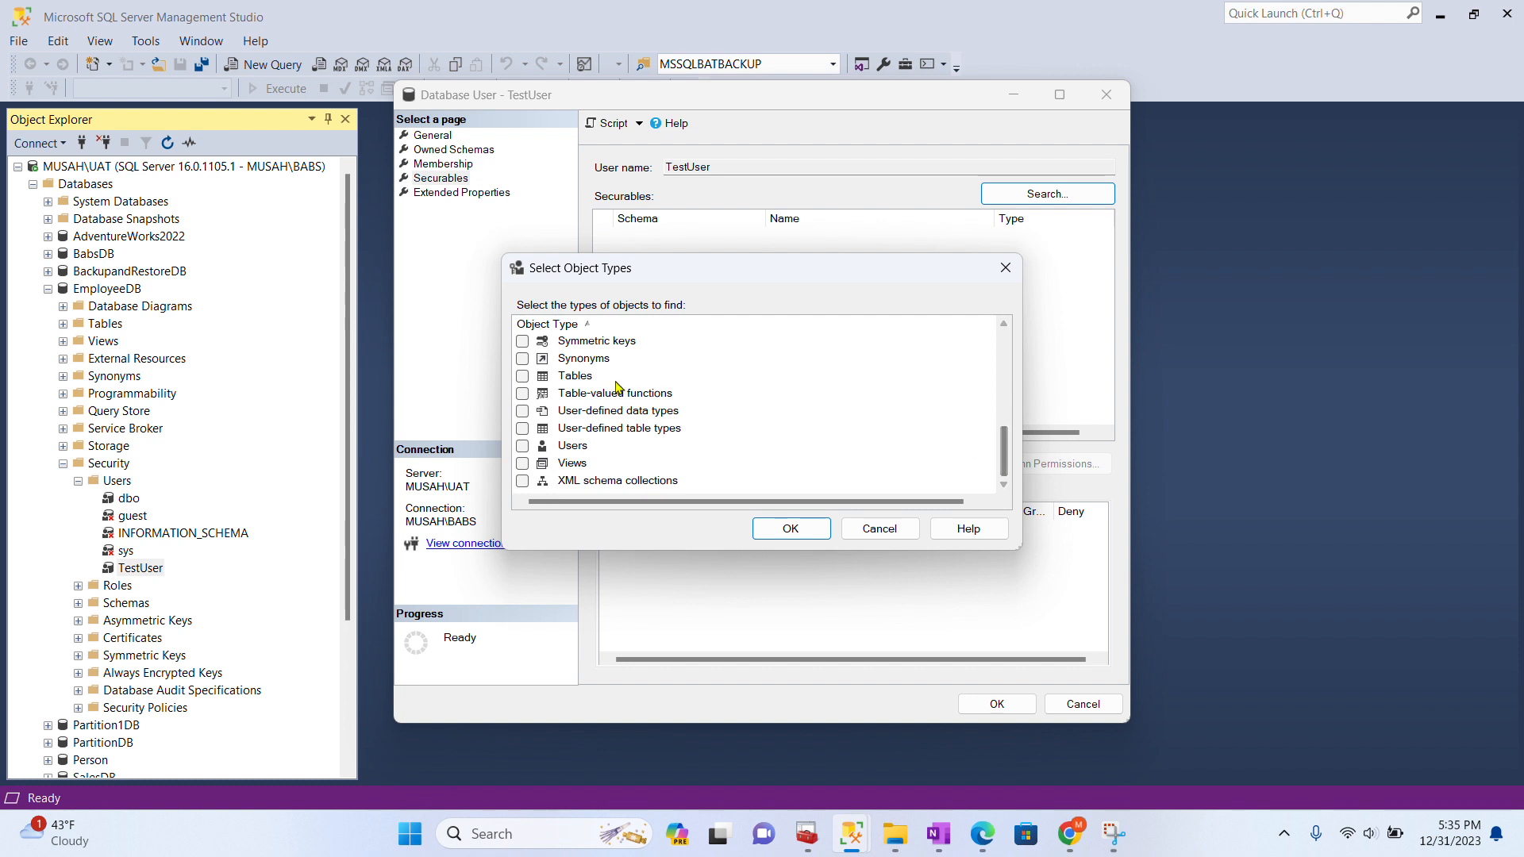
{"action": "left_click", "coordinate": [523, 377]}
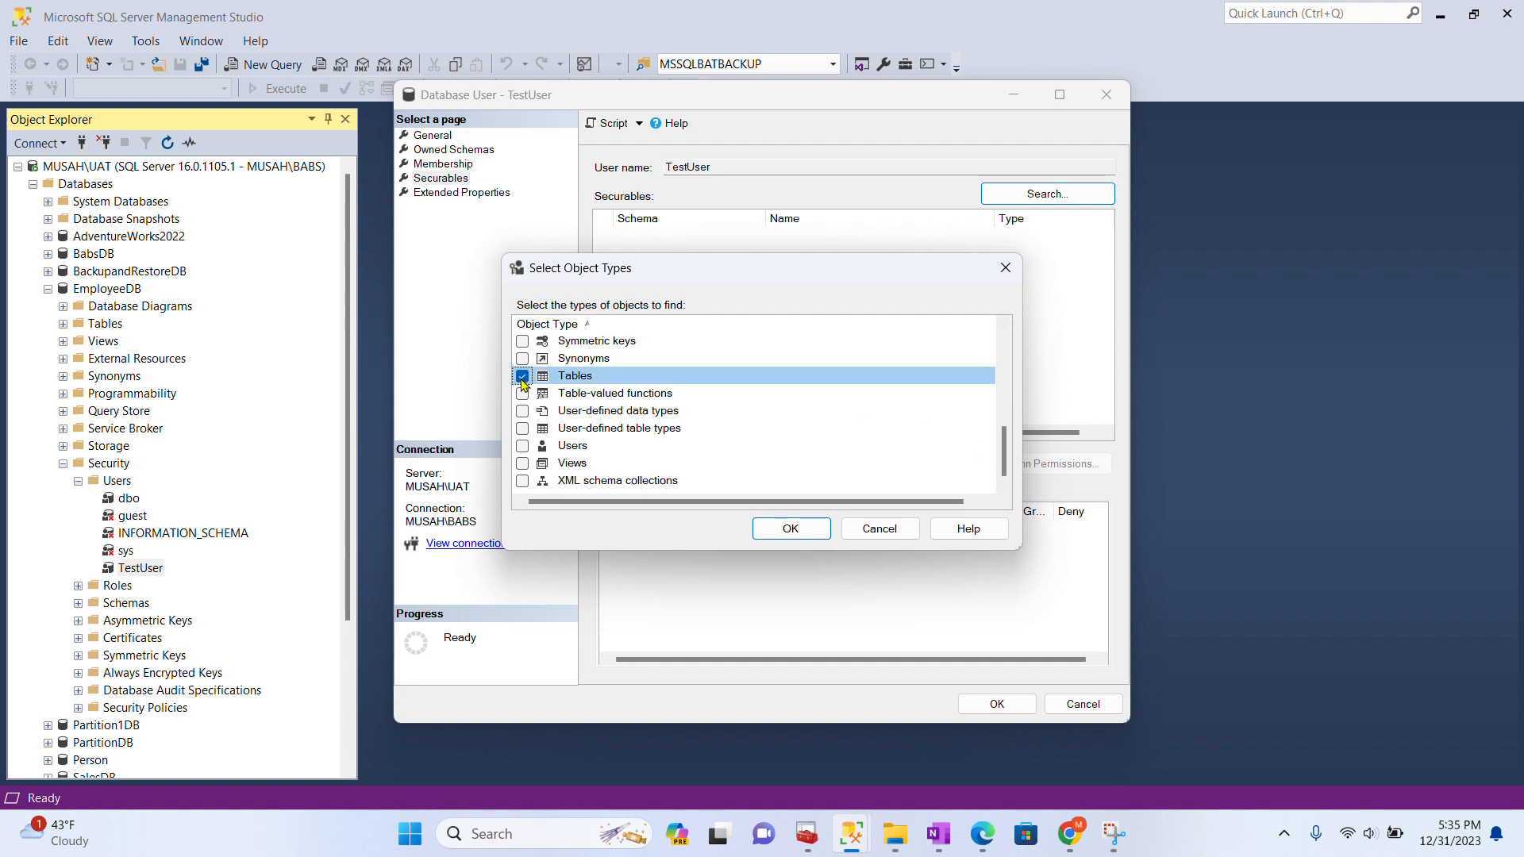
{"action": "left_click", "coordinate": [795, 536]}
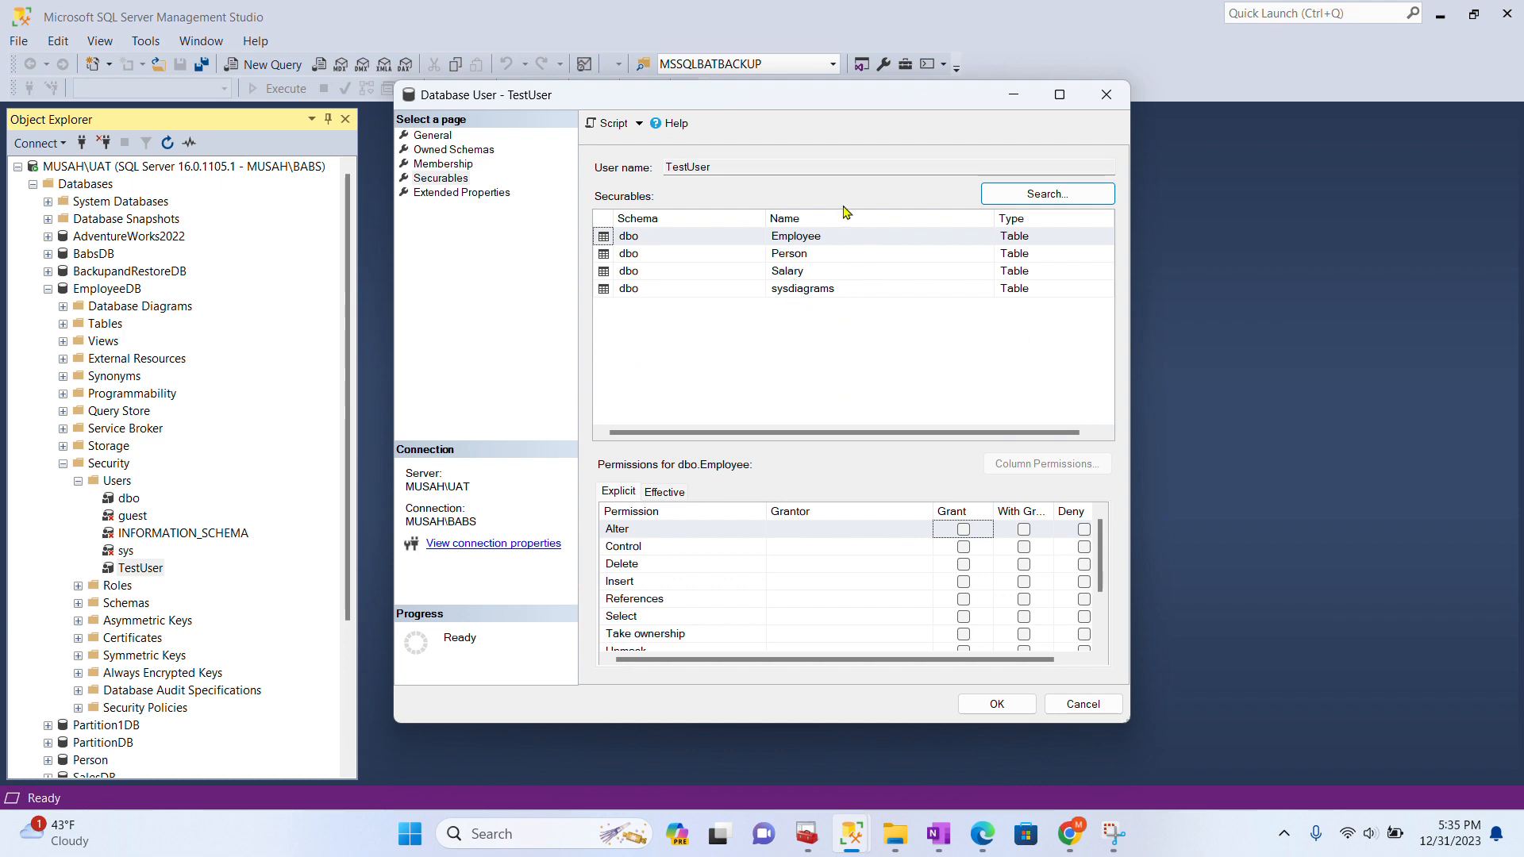
- Grant TestUser Select on Employee, and Insert and Select on Person
{"action": "left_click", "coordinate": [1059, 96]}
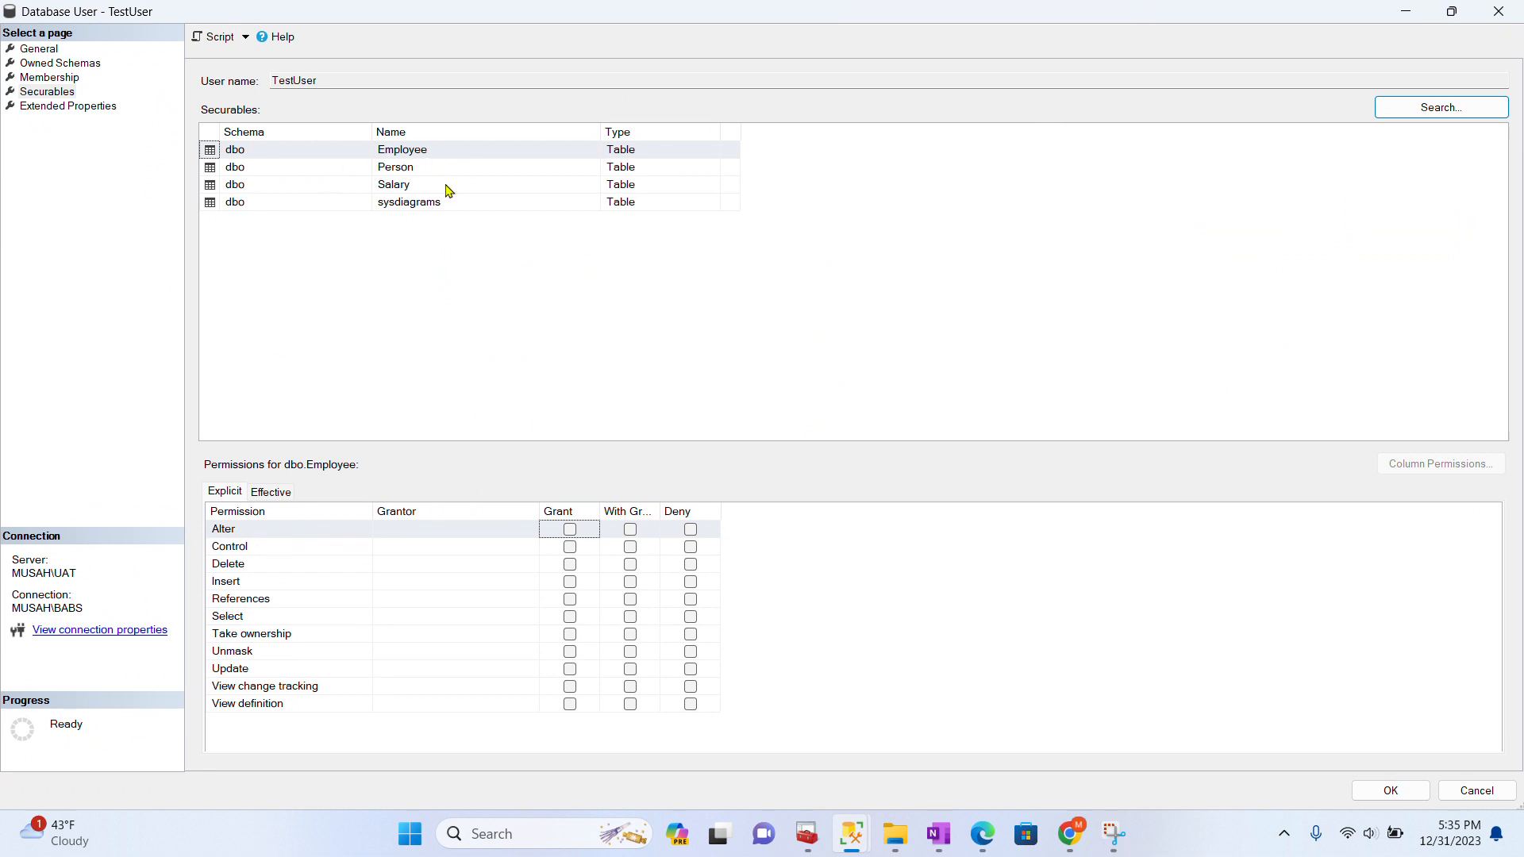
{"action": "left_click", "coordinate": [571, 618]}
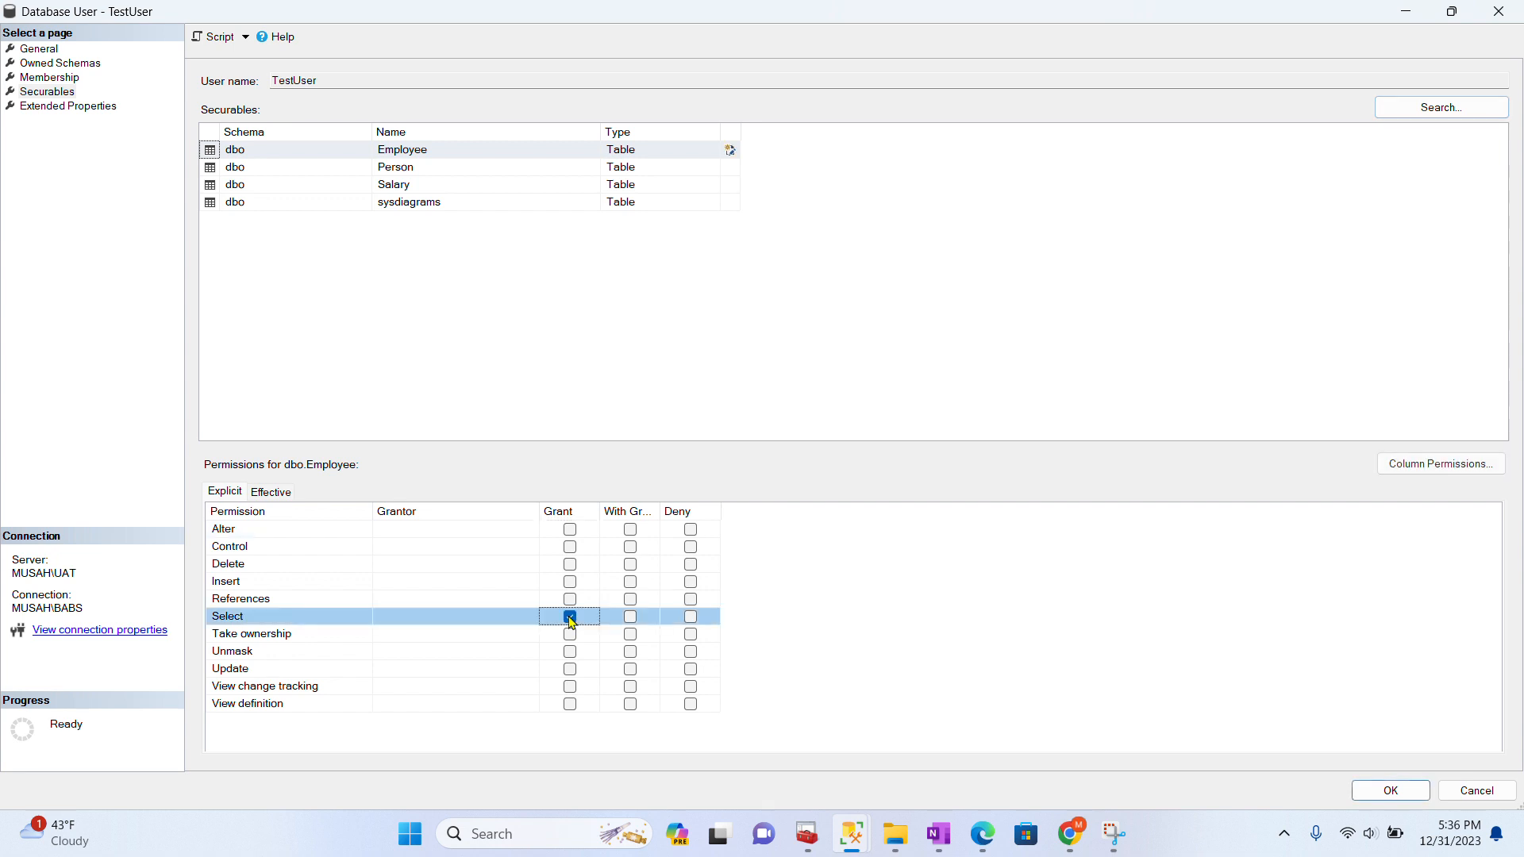
{"action": "left_click", "coordinate": [399, 175]}
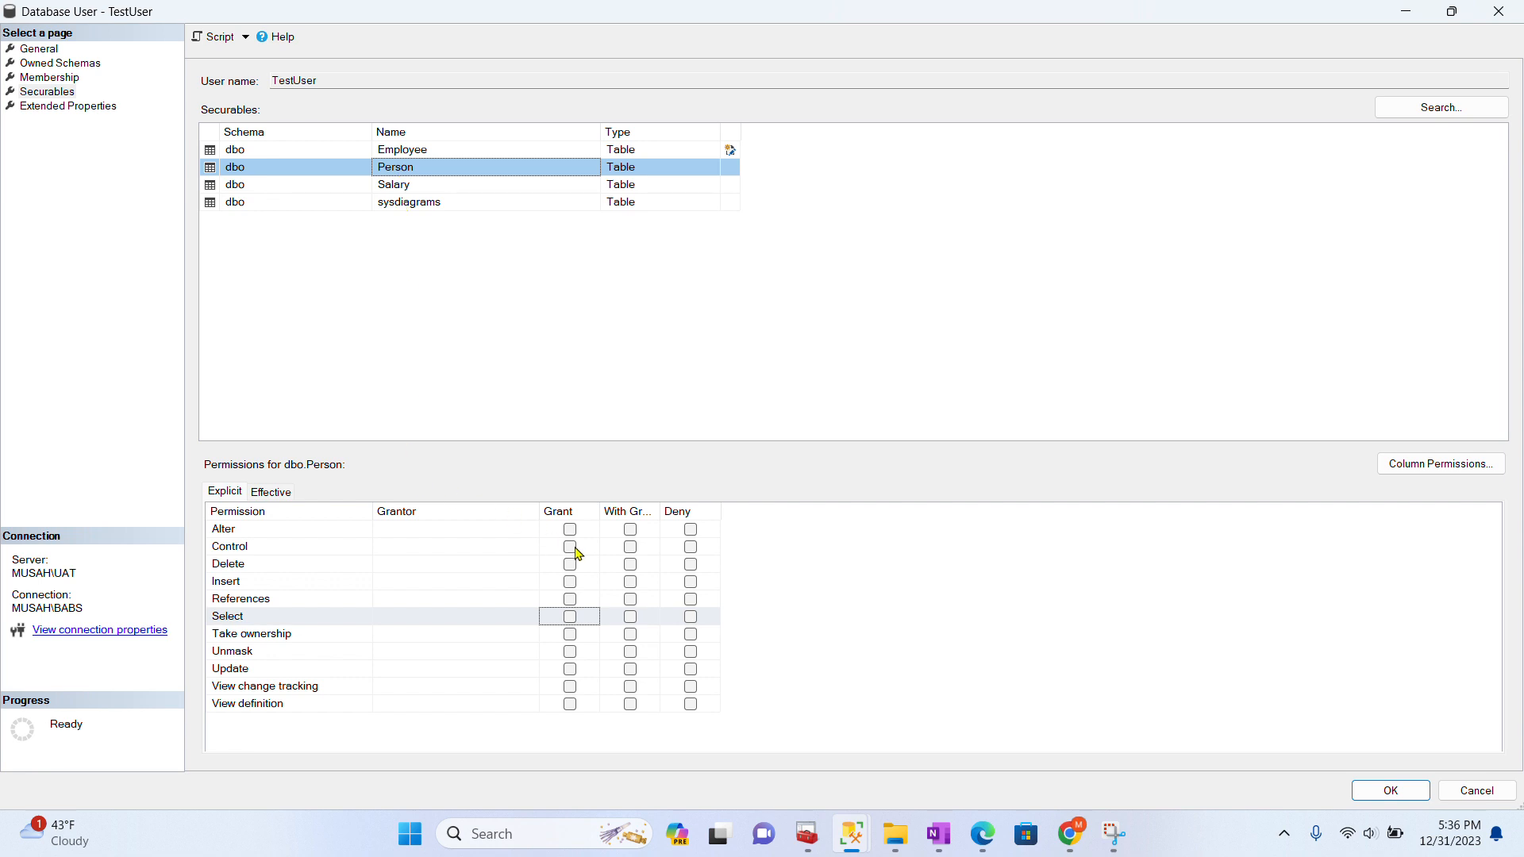
{"action": "left_click", "coordinate": [575, 587]}
{"action": "left_click", "coordinate": [572, 584]}
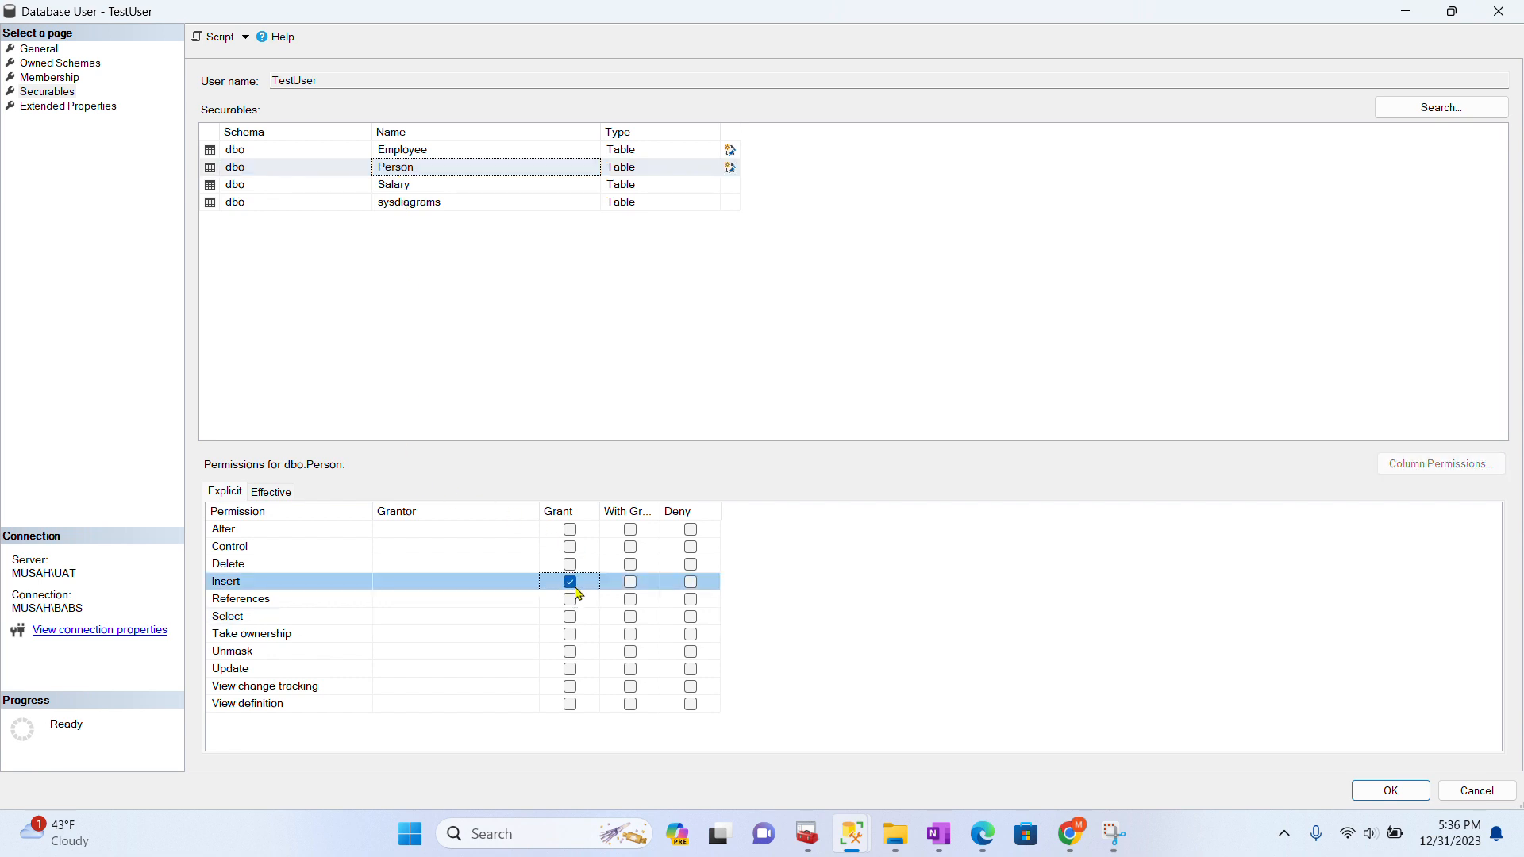
{"action": "left_click", "coordinate": [572, 616]}
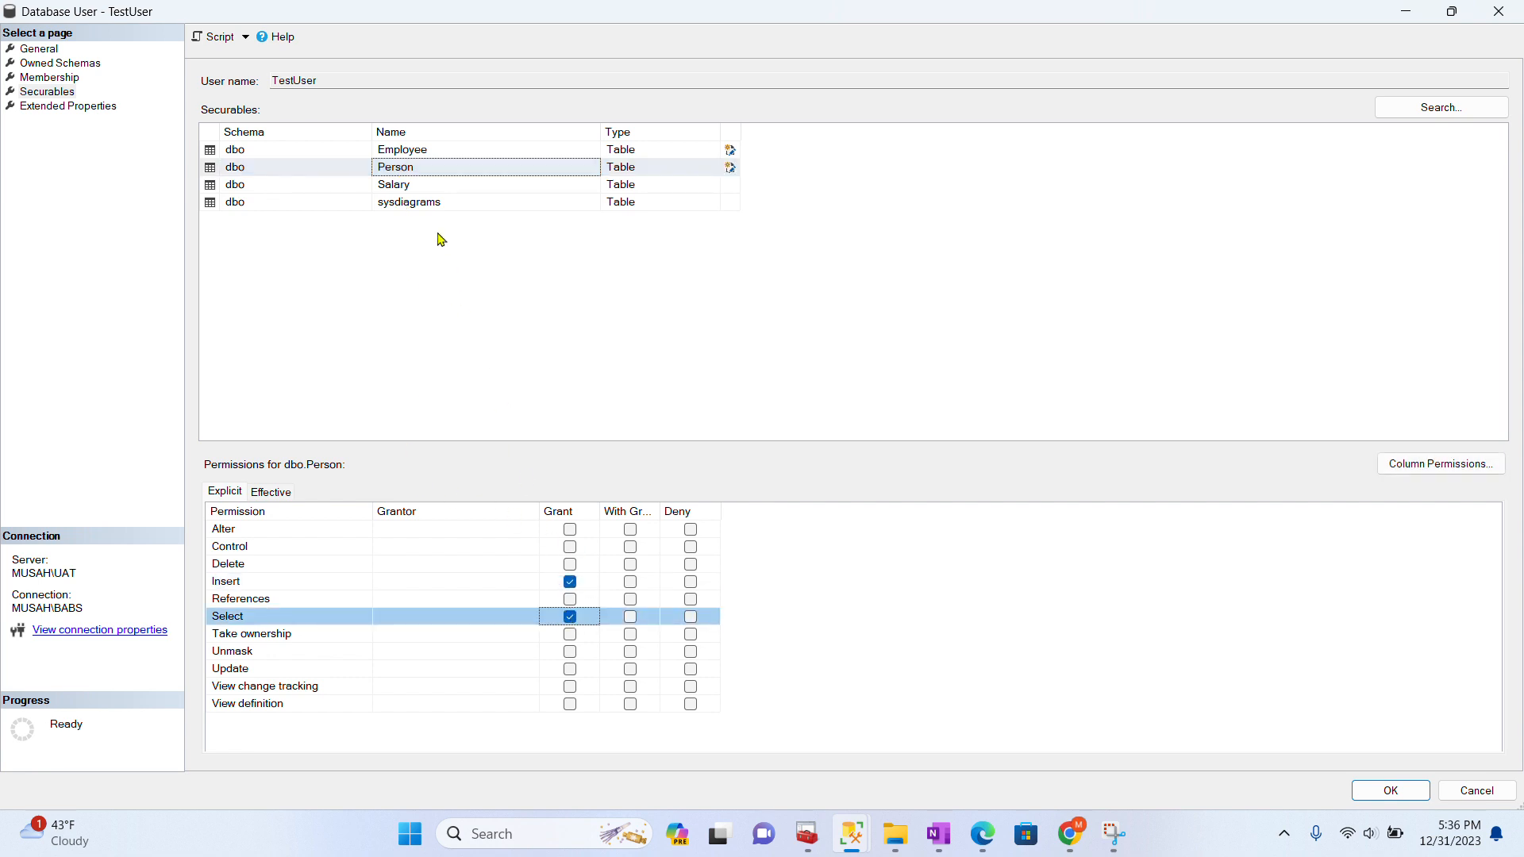
- Grant TestUser Insert, Delete and Select on Salary and save the permissions
{"action": "left_click", "coordinate": [399, 186]}
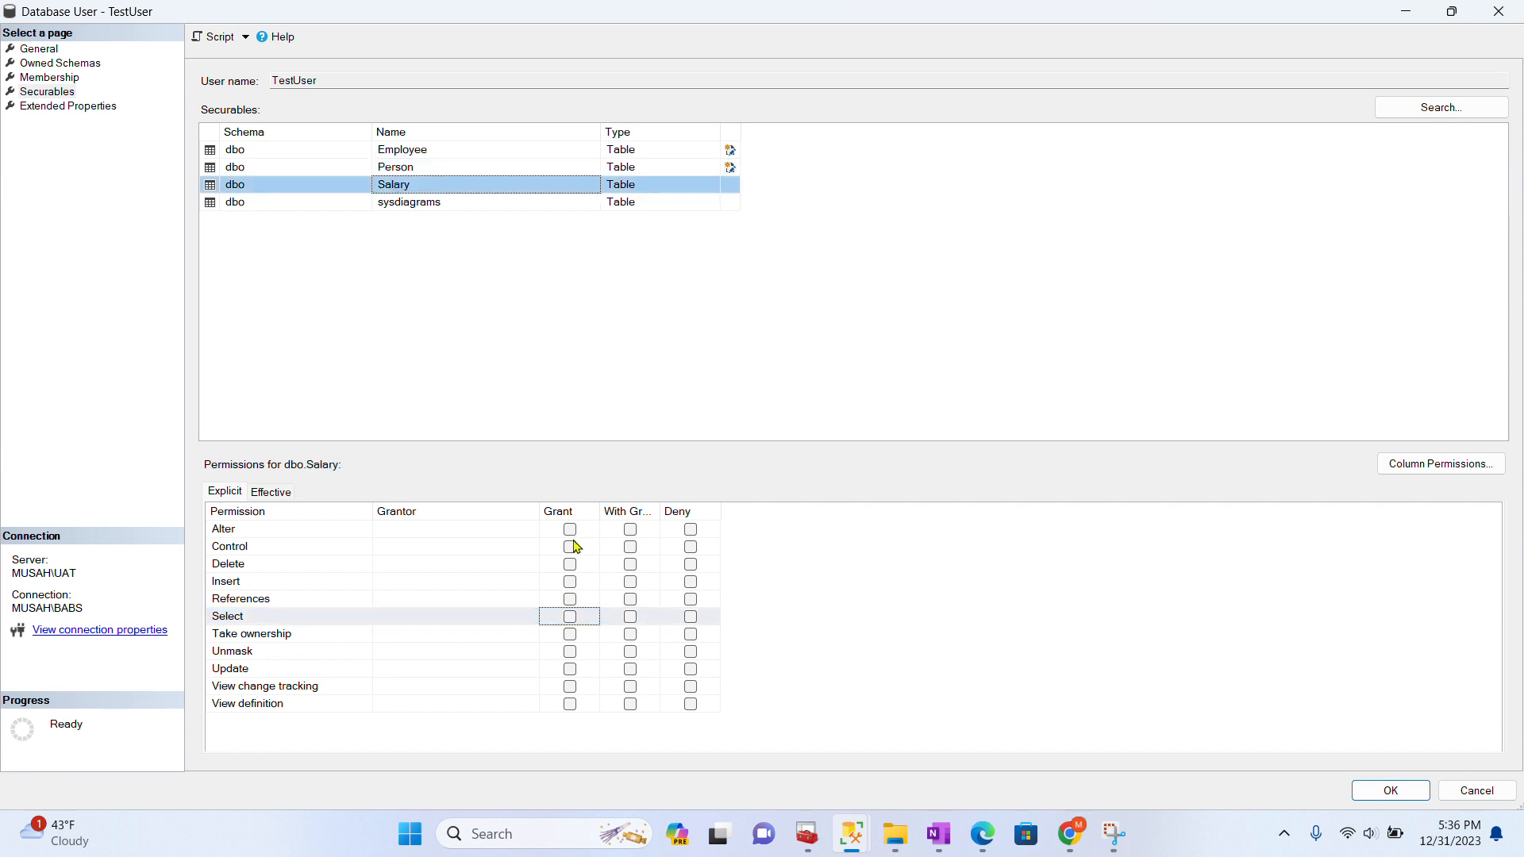
{"action": "left_click", "coordinate": [571, 581]}
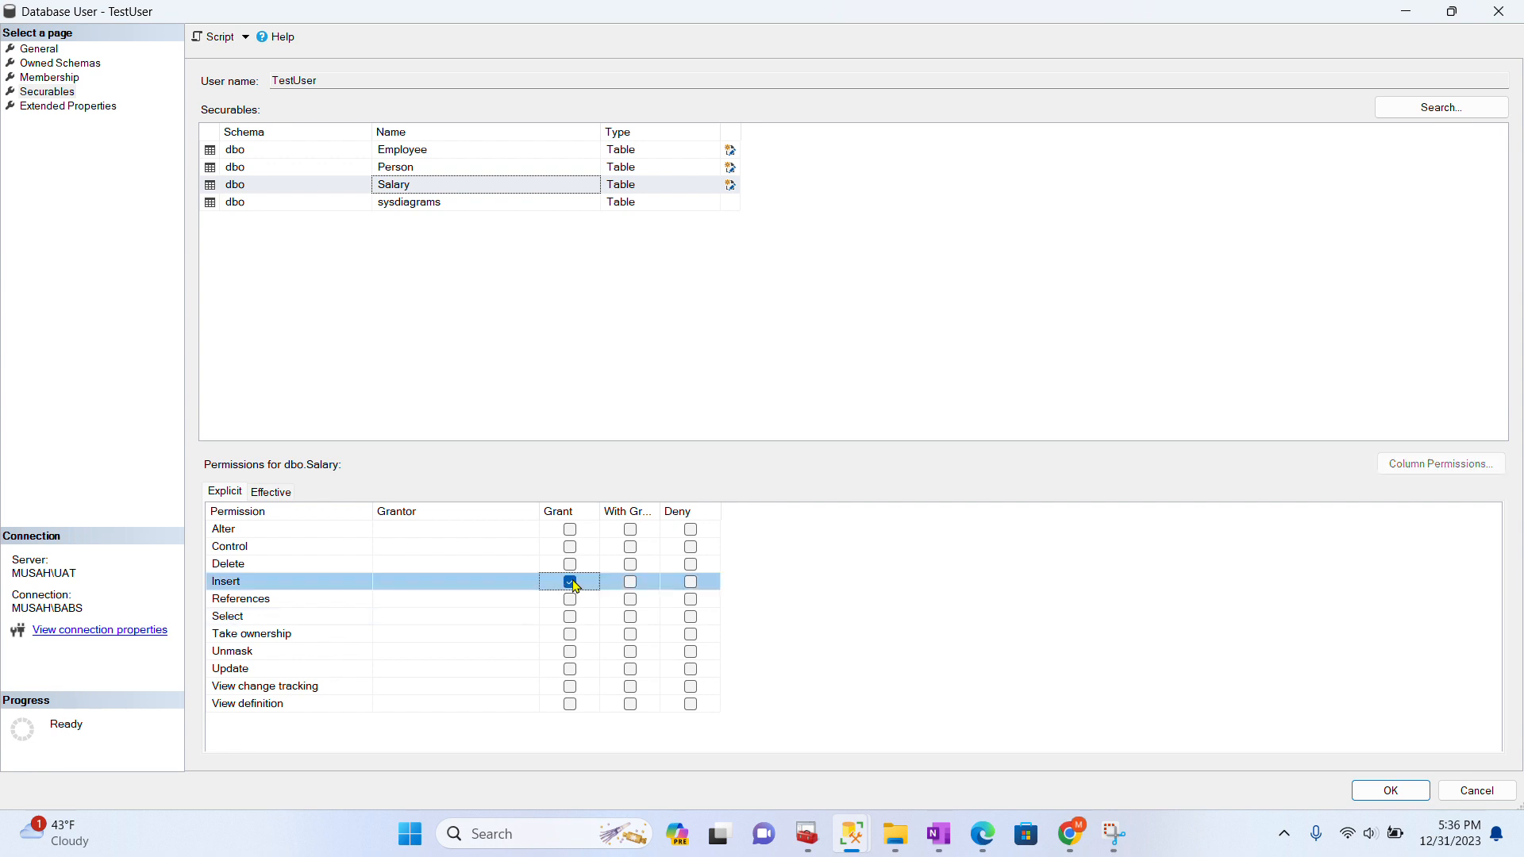
{"action": "left_click", "coordinate": [570, 565]}
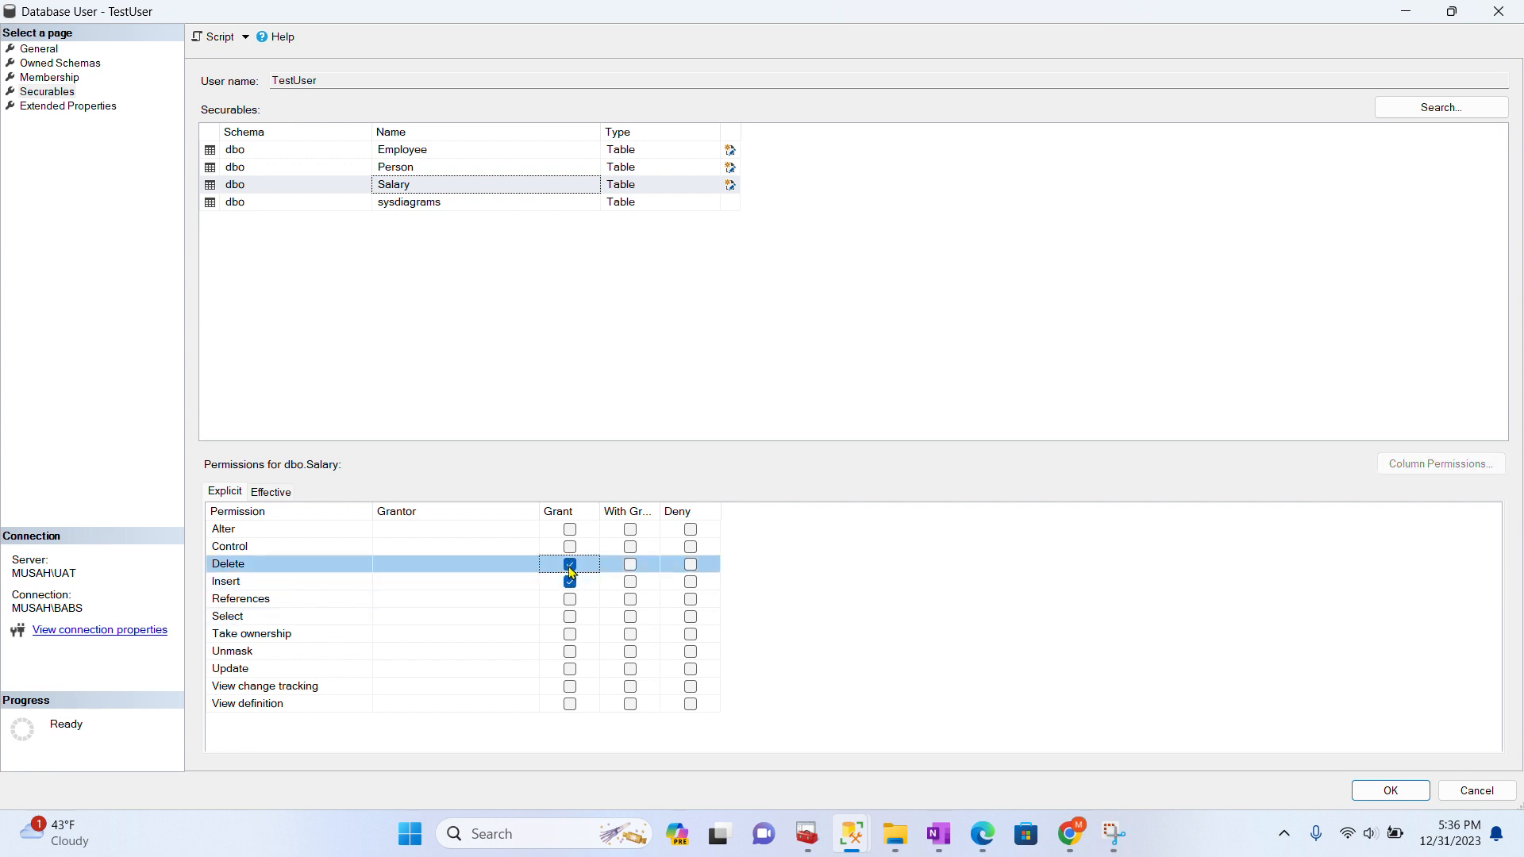
{"action": "left_click", "coordinate": [570, 617]}
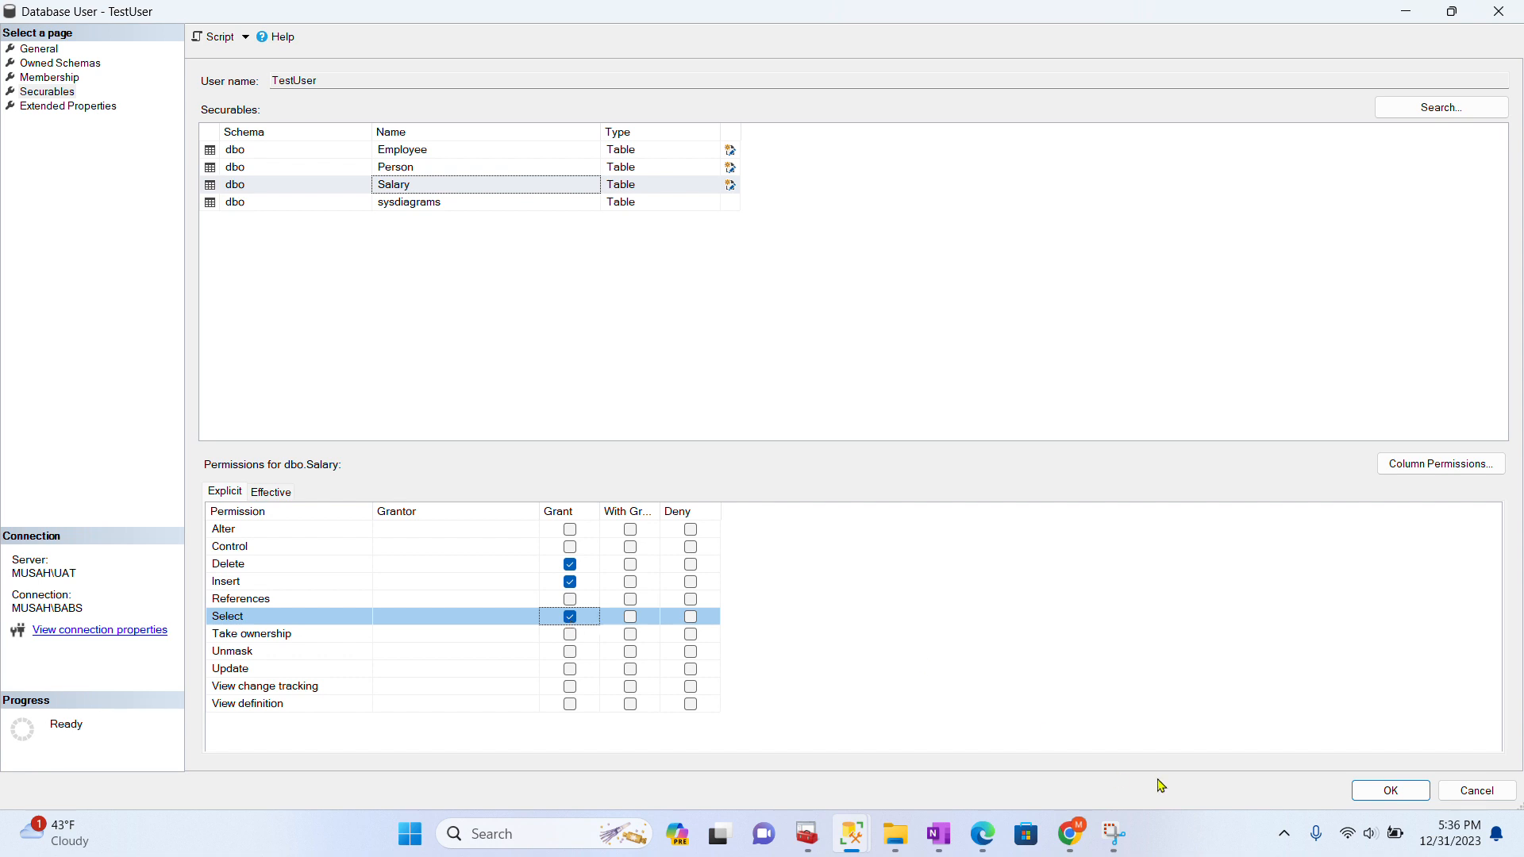
{"action": "left_click", "coordinate": [1393, 791]}
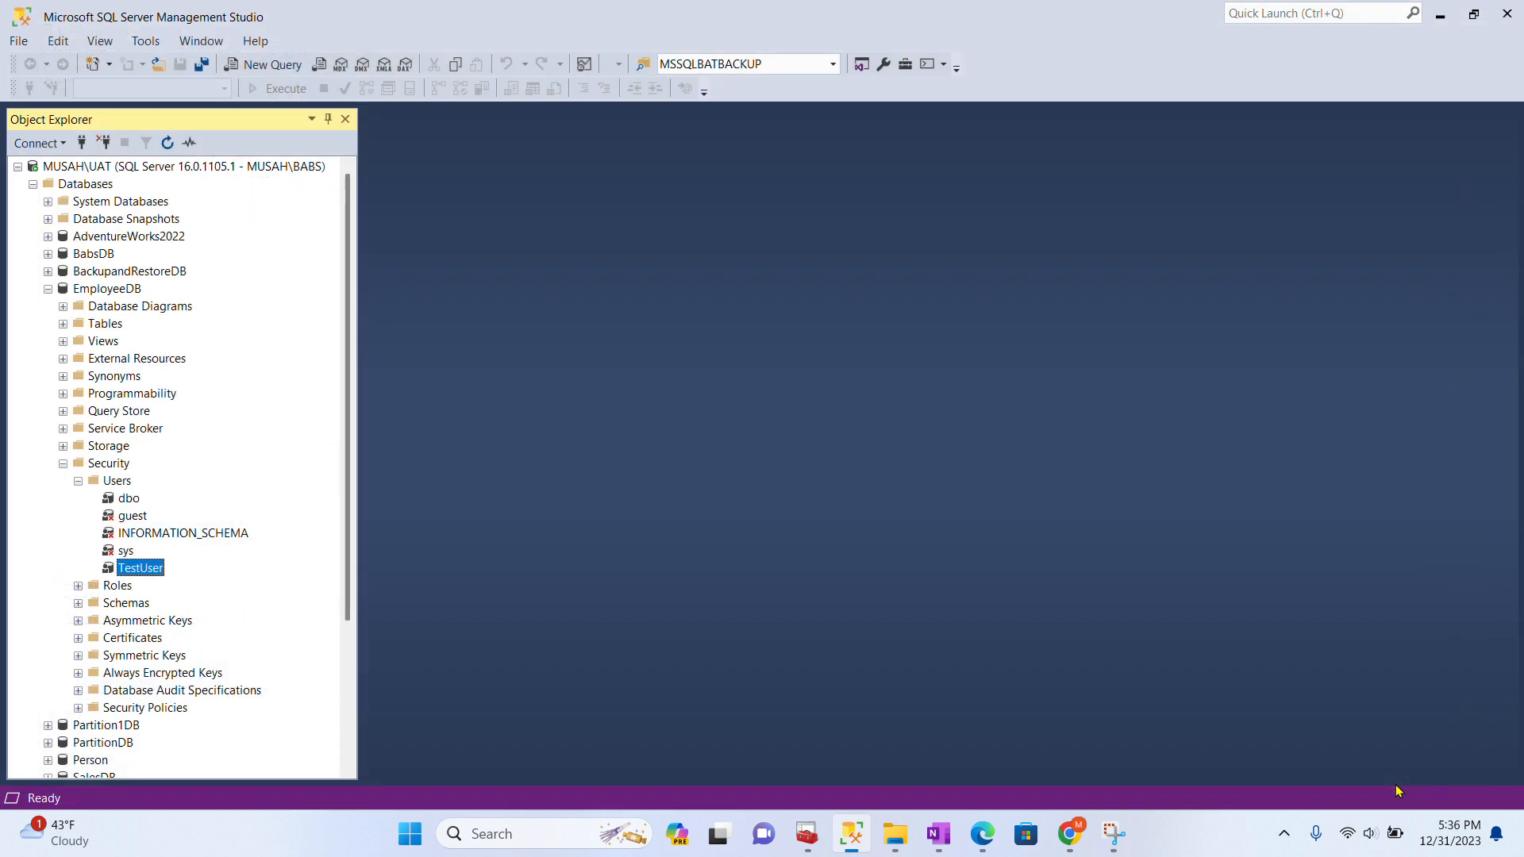
- Collapse the tree from EmployeeDB's Users up to the server node and start a new connection
{"action": "left_click", "coordinate": [78, 482]}
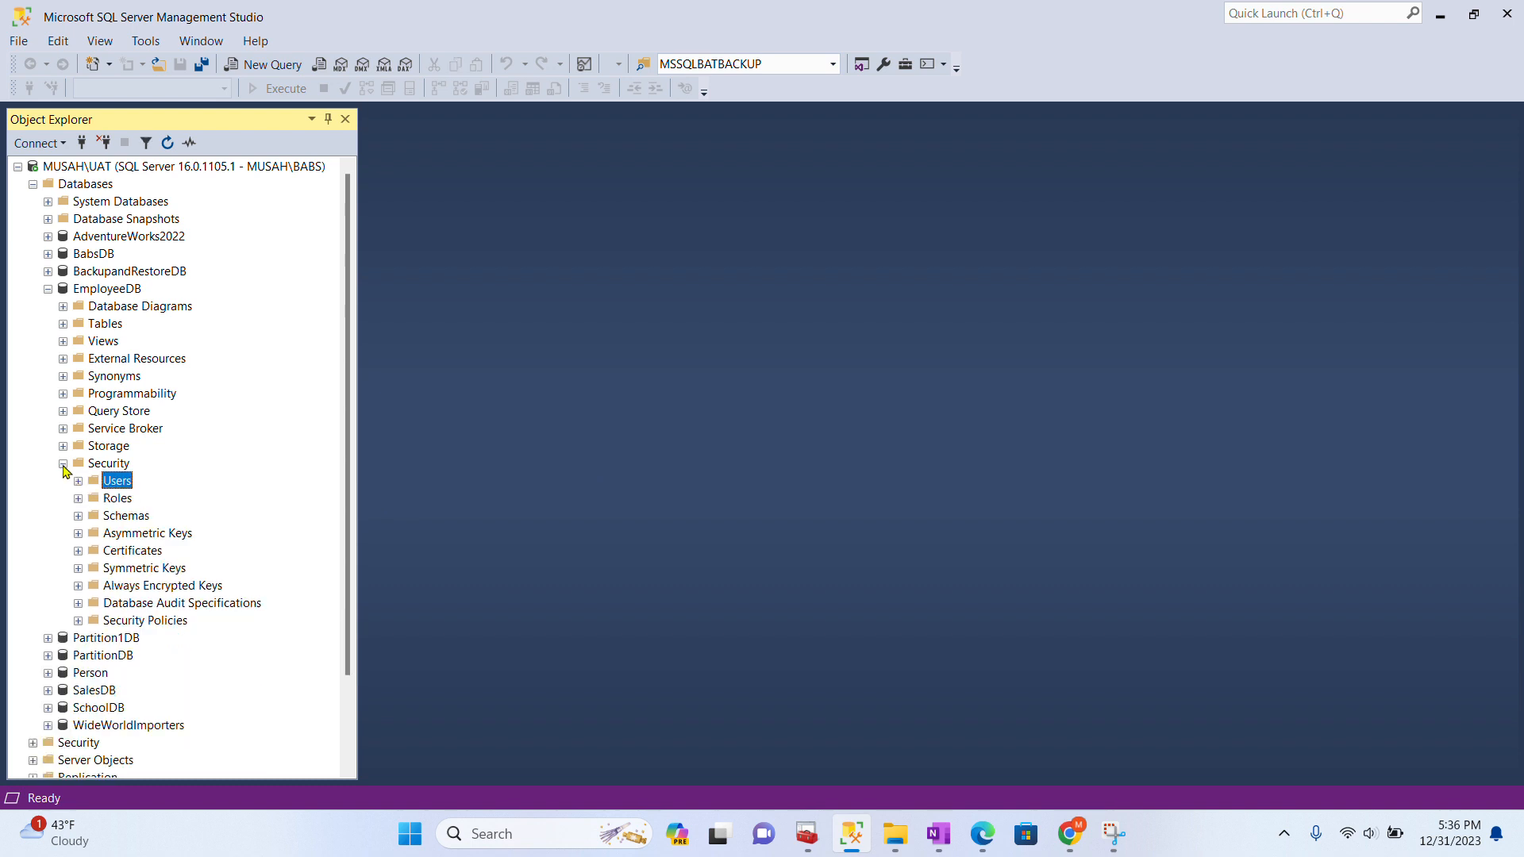
{"action": "left_click", "coordinate": [63, 464]}
{"action": "left_click", "coordinate": [48, 290]}
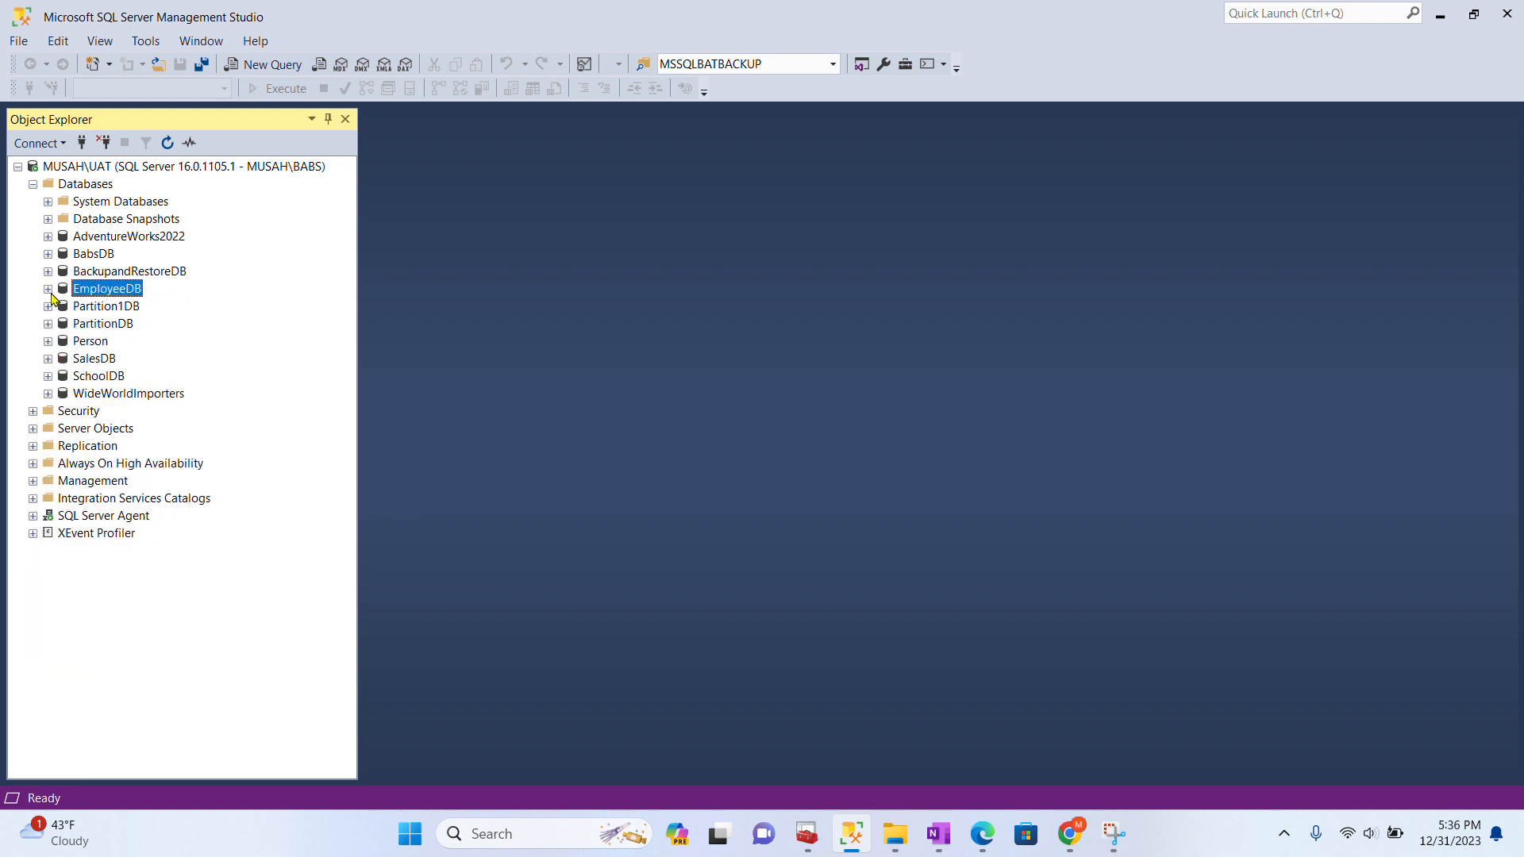
{"action": "left_click", "coordinate": [33, 185]}
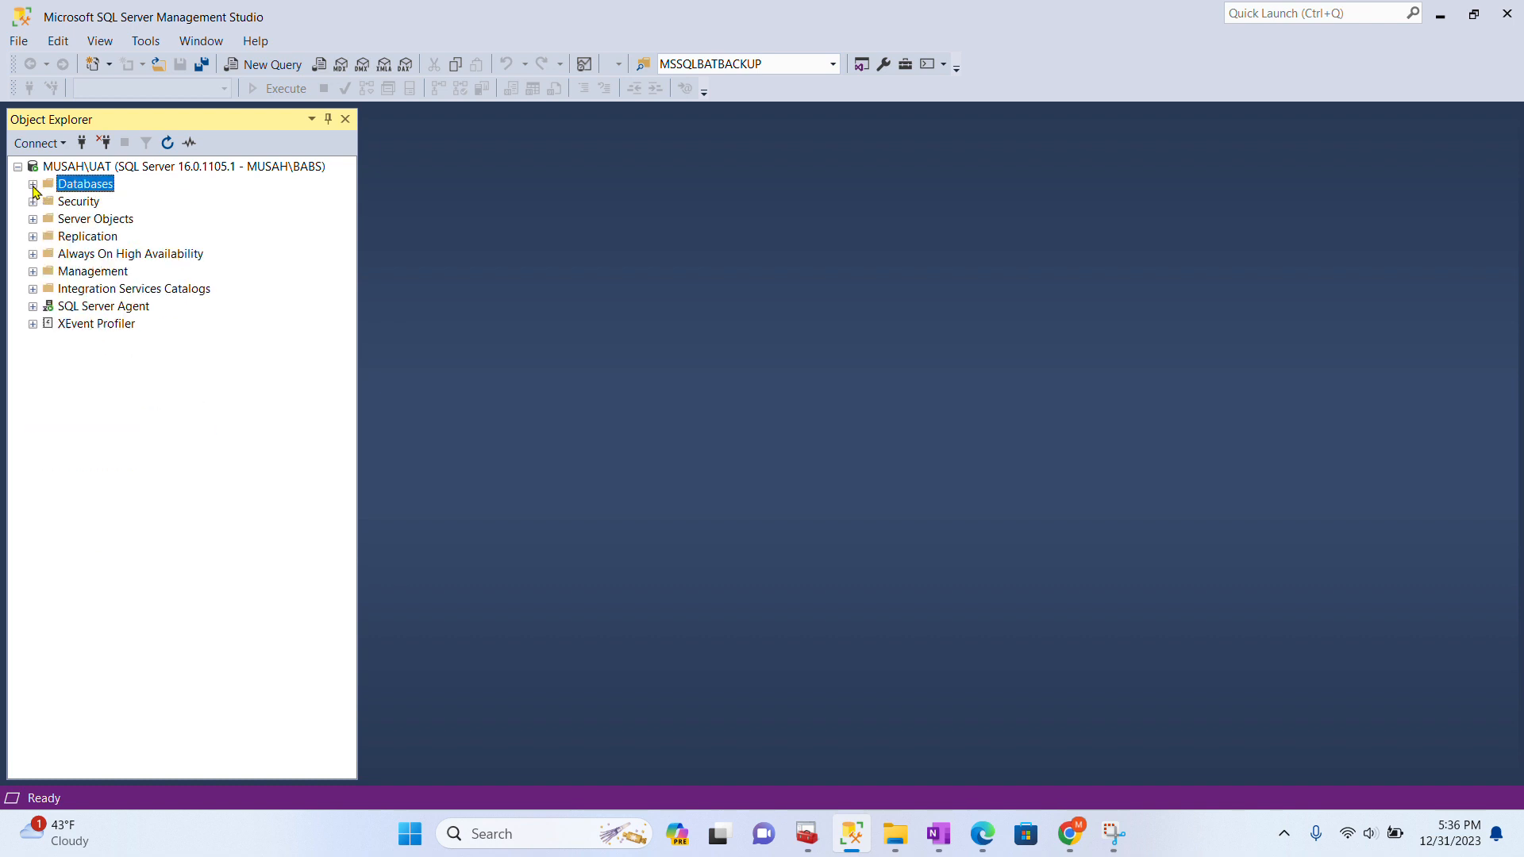
{"action": "left_click", "coordinate": [17, 168]}
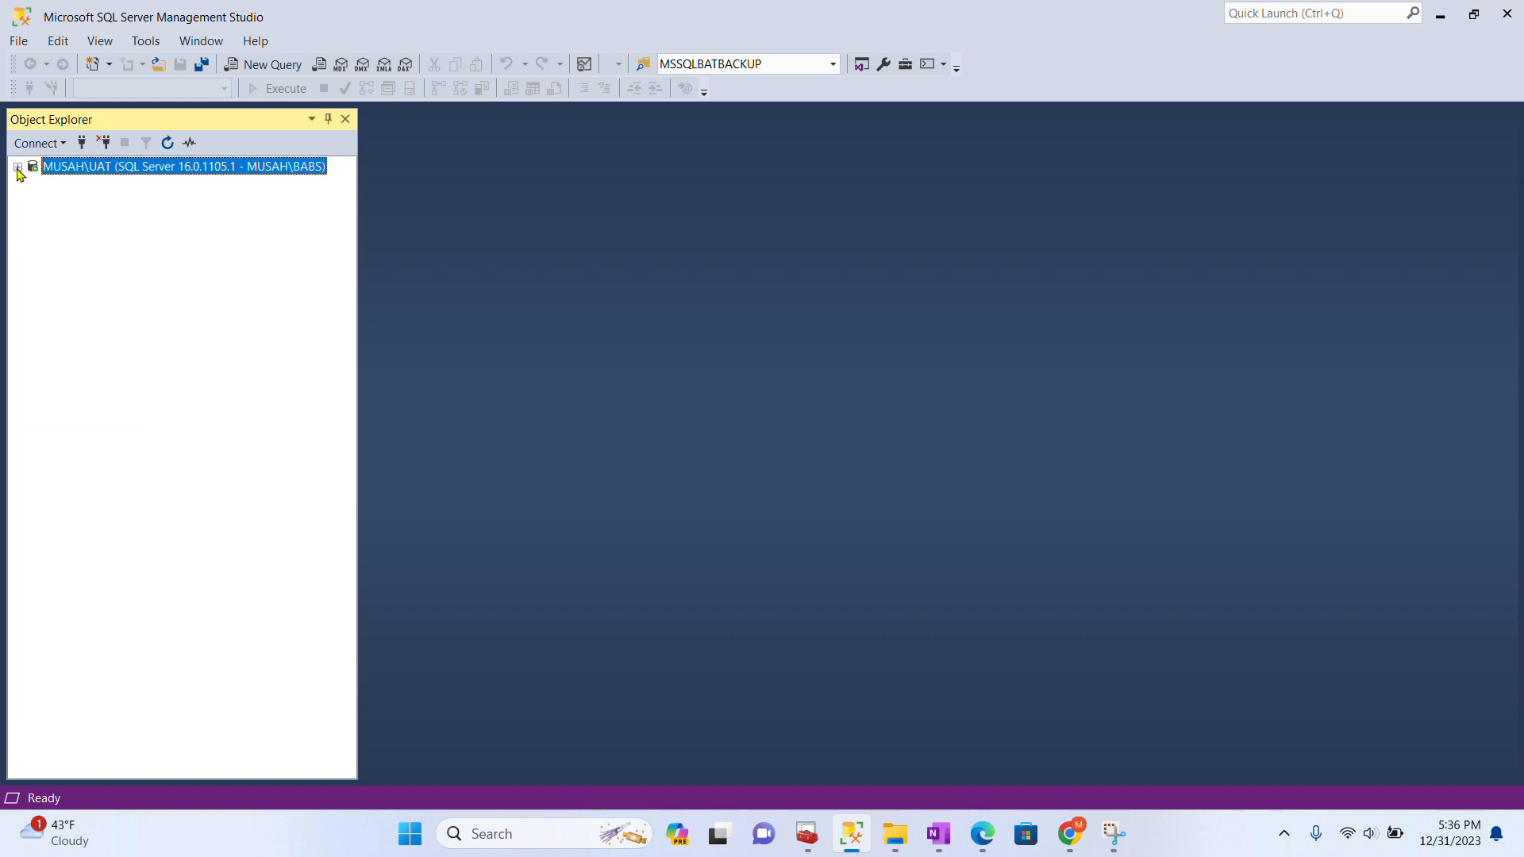
{"action": "left_click", "coordinate": [81, 143]}
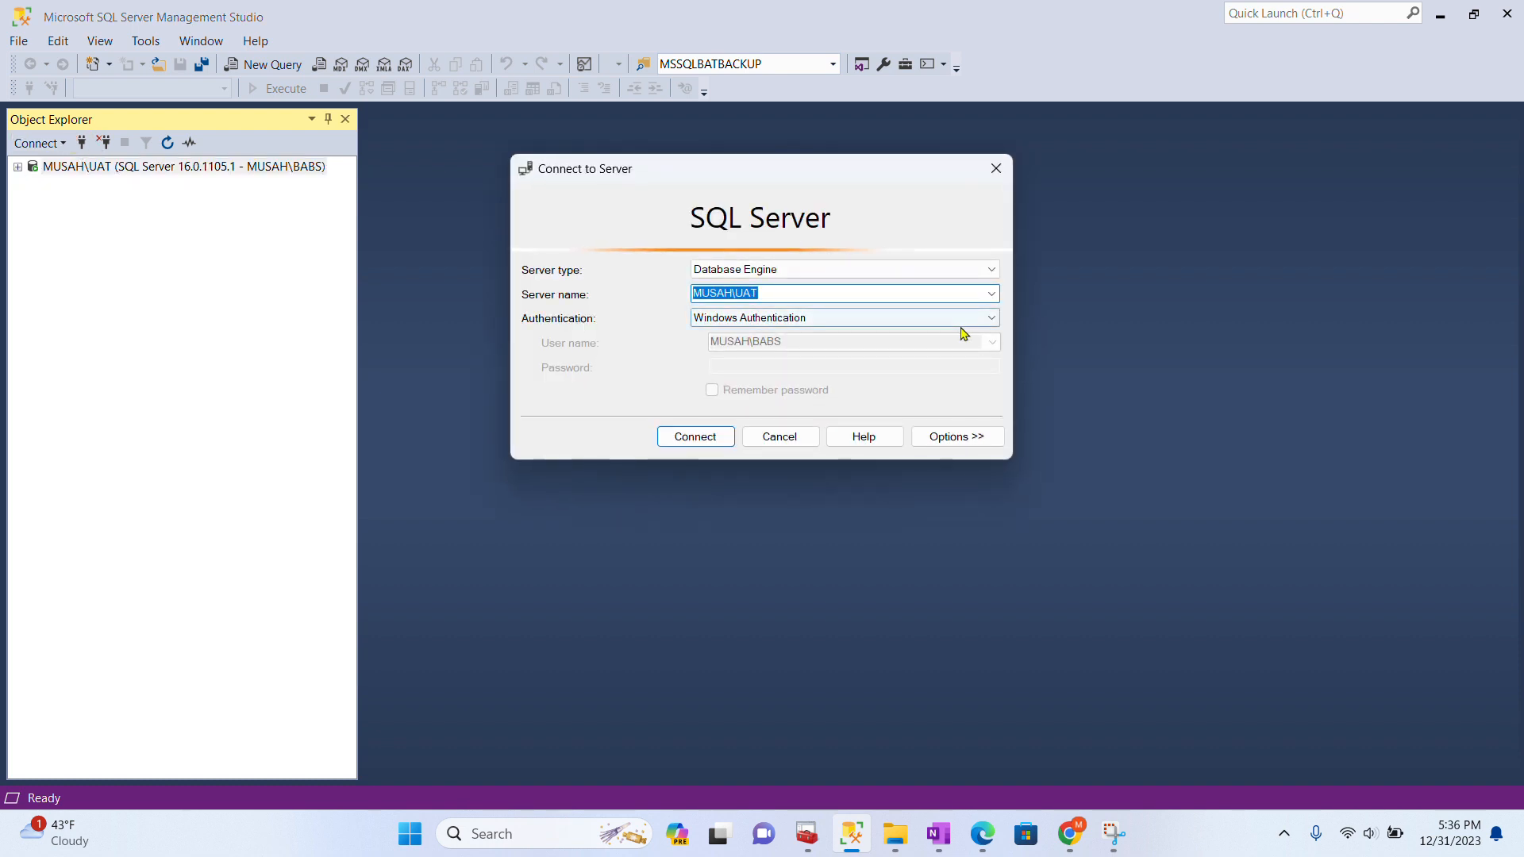
- Connect to the same server as login Test using SQL Server Authentication and its password
{"action": "left_click", "coordinate": [993, 318]}
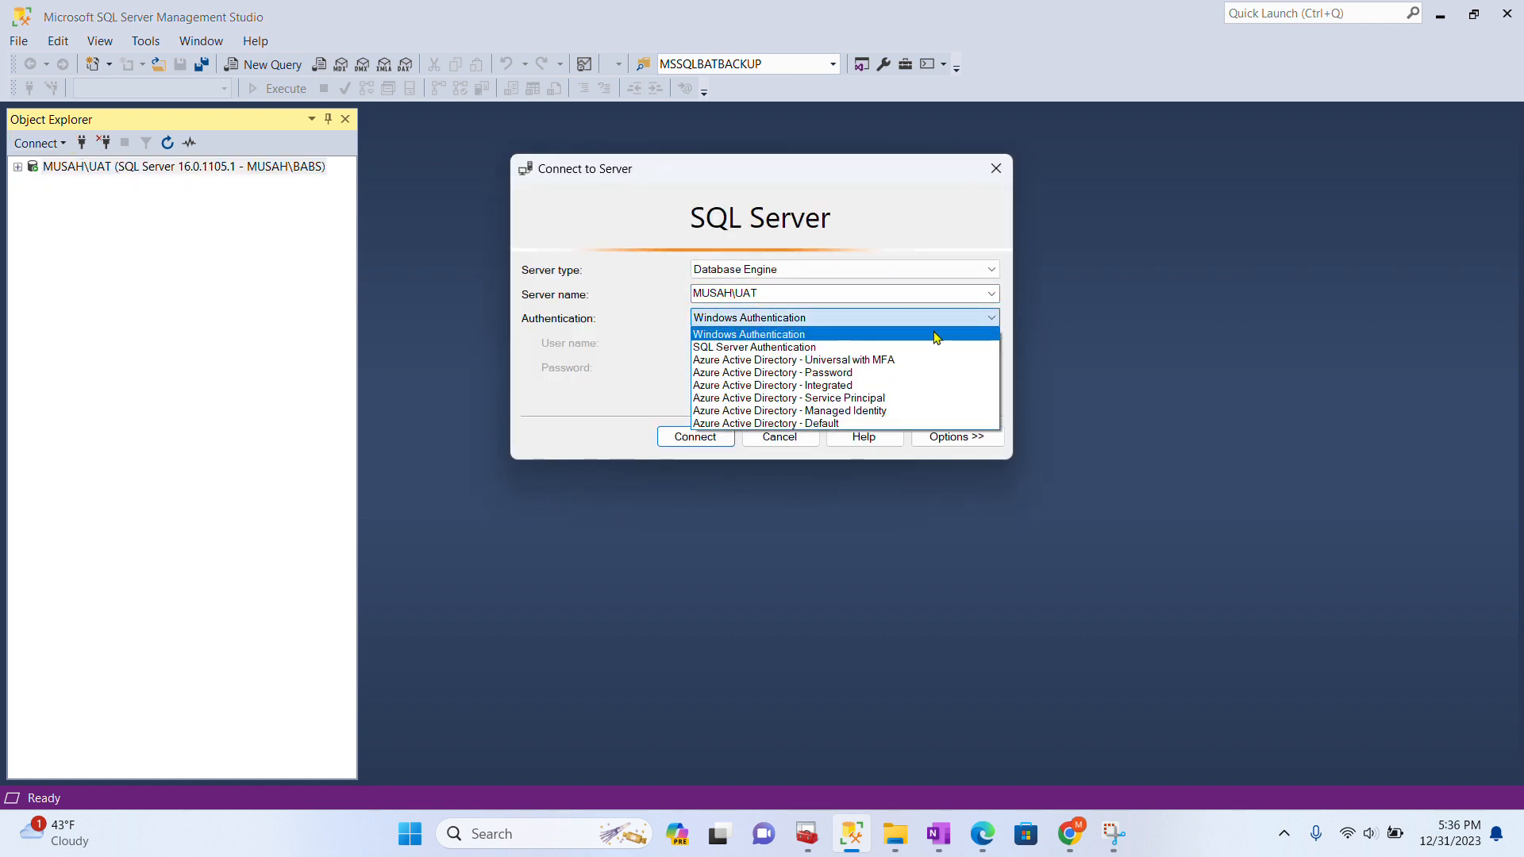
{"action": "left_click", "coordinate": [844, 348]}
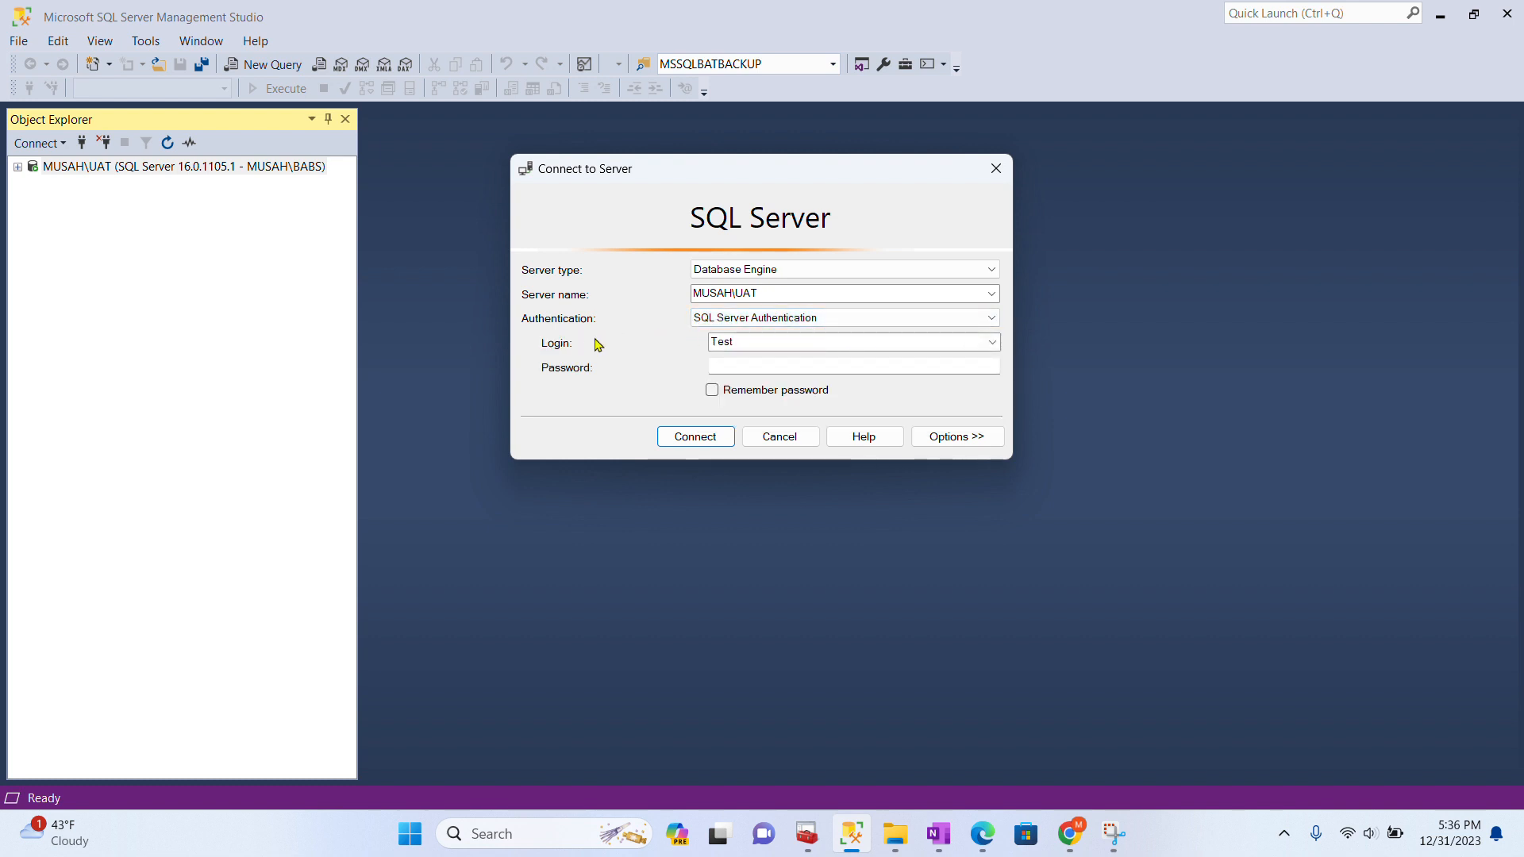
{"action": "left_click", "coordinate": [740, 364]}
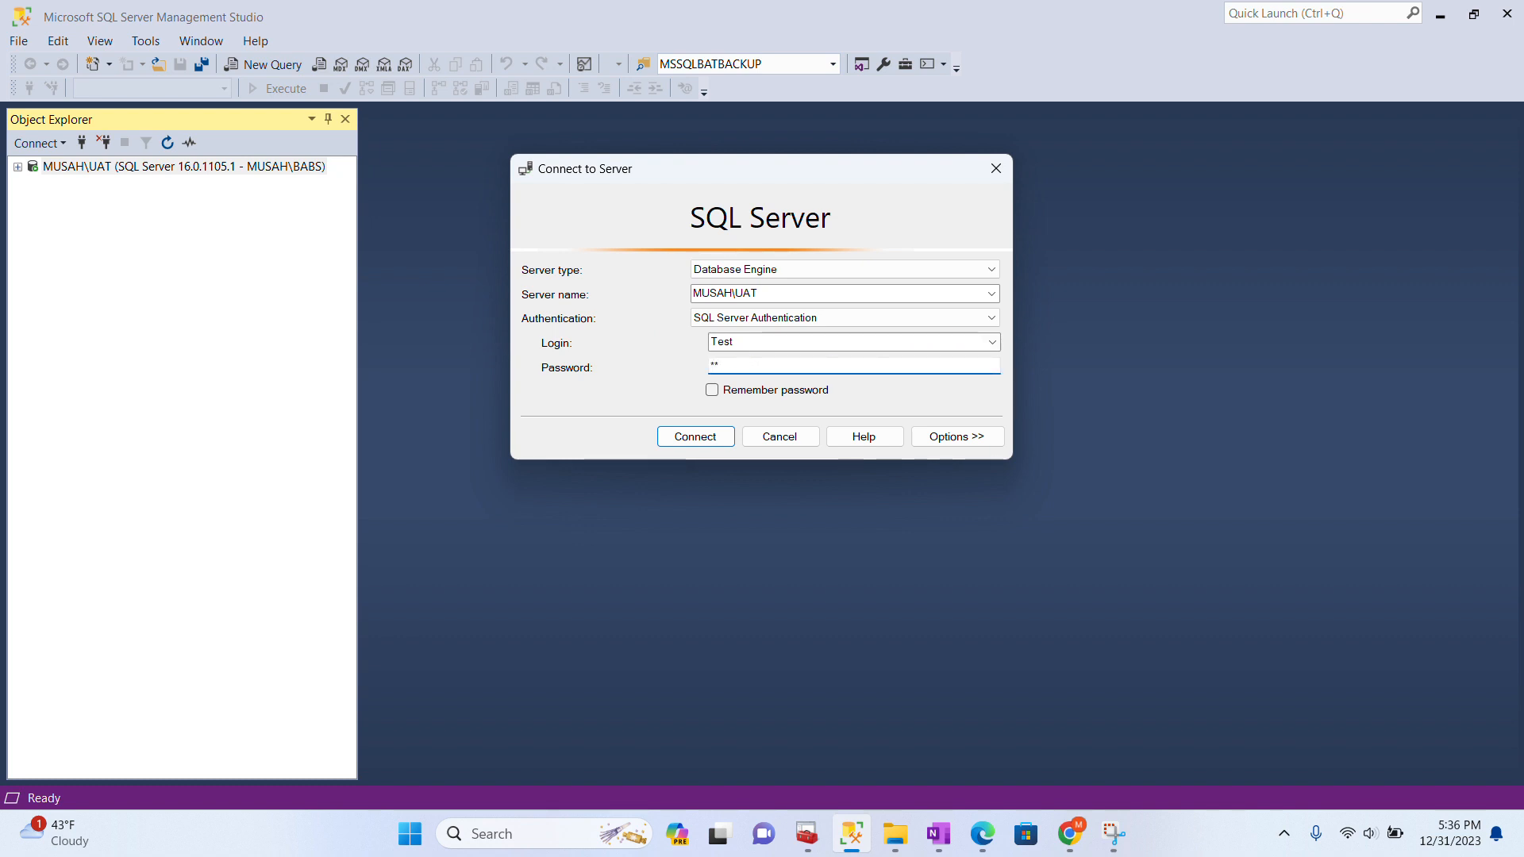
{"action": "type", "text": "*****"}
{"action": "left_click", "coordinate": [692, 436]}
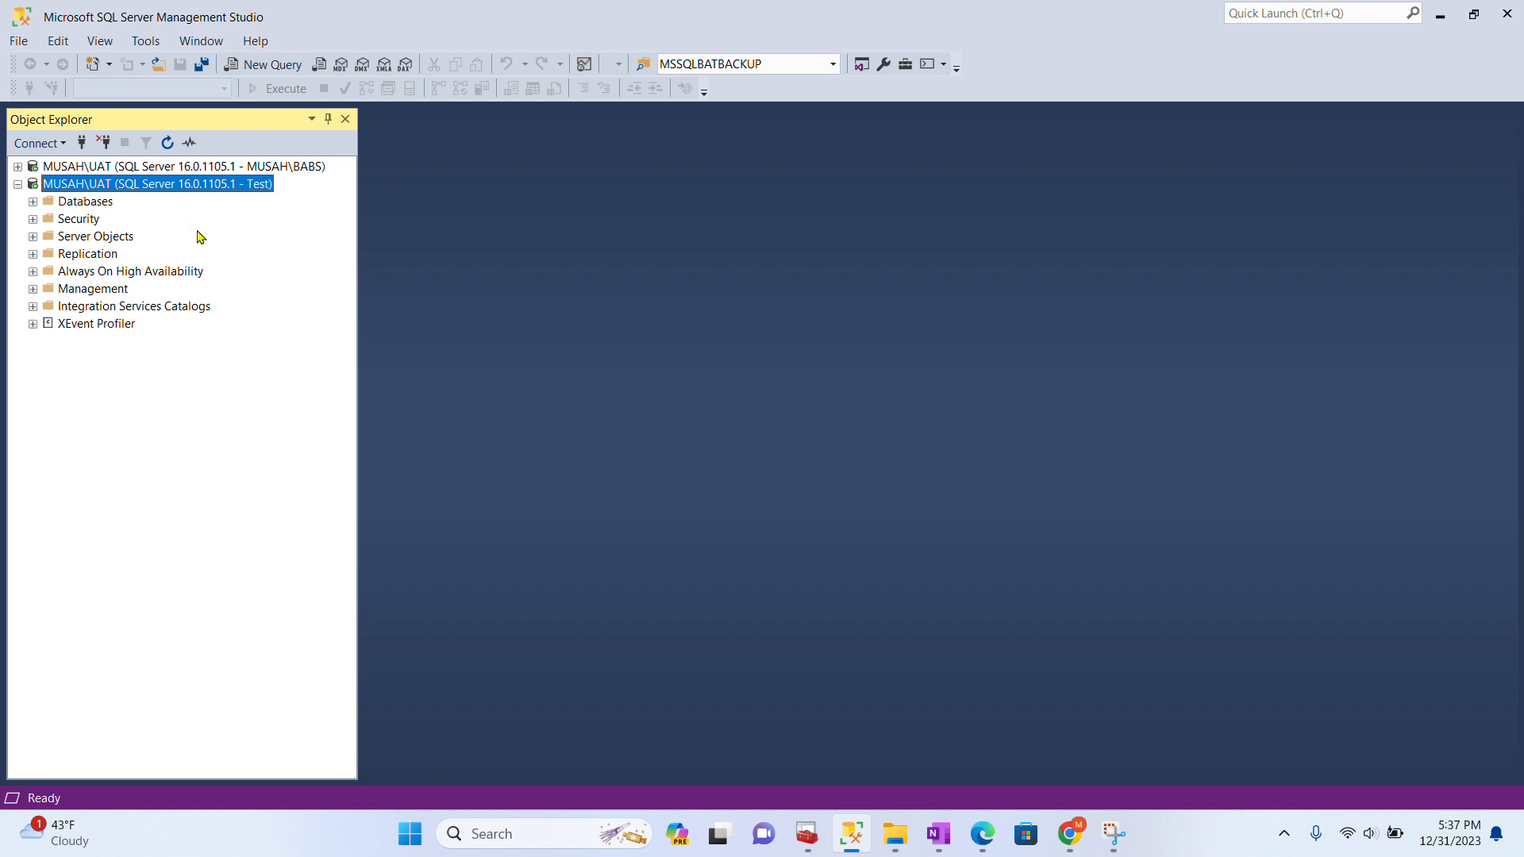
- Under the Test connection, find BabsDB inaccessible, then expand EmployeeDB and its Tables folder
{"action": "left_click", "coordinate": [32, 203]}
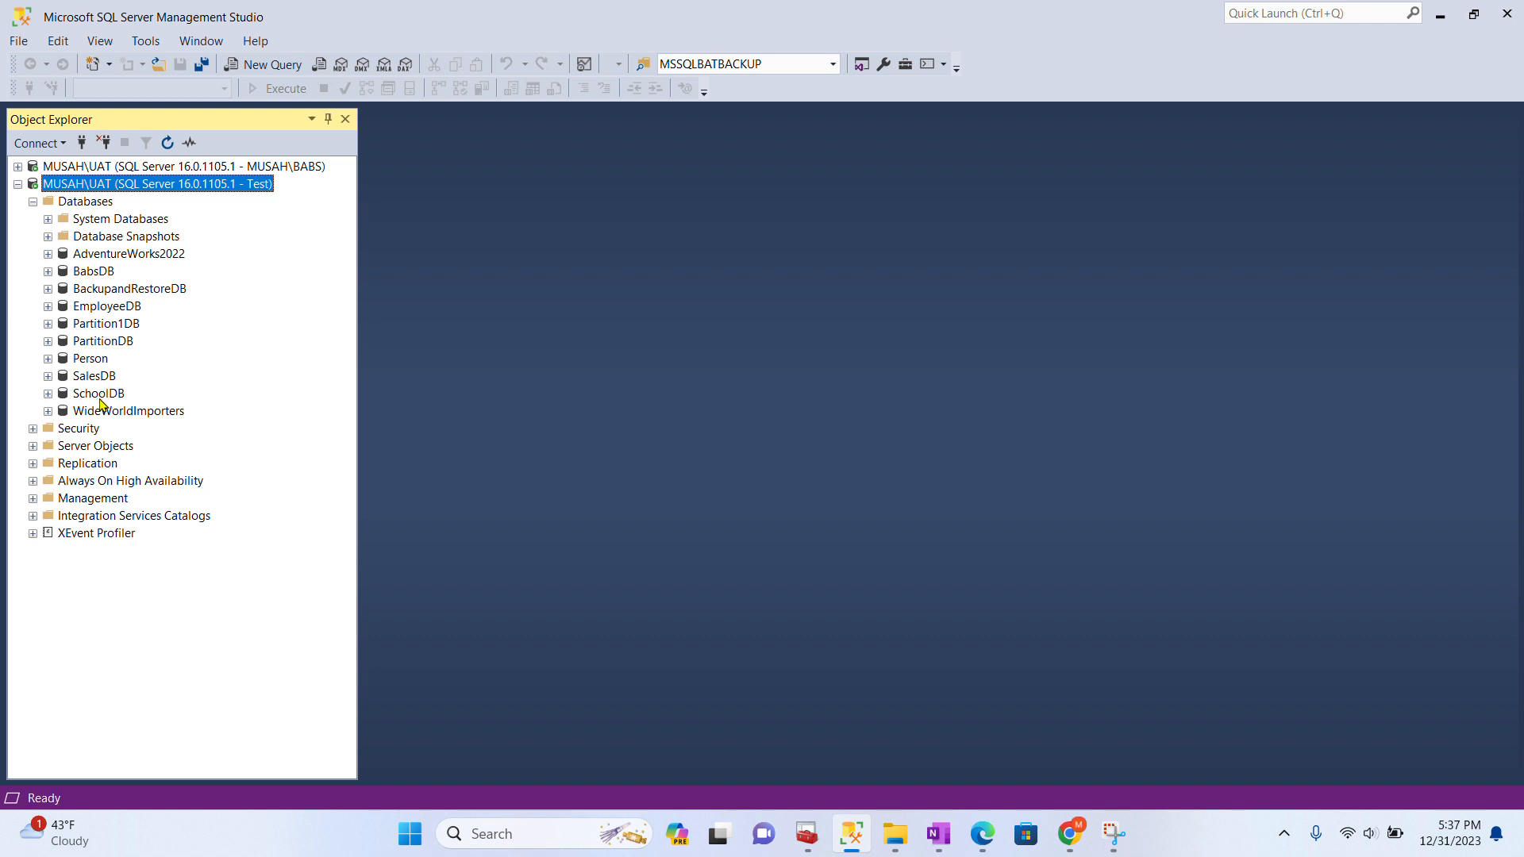
{"action": "double_click", "coordinate": [86, 274]}
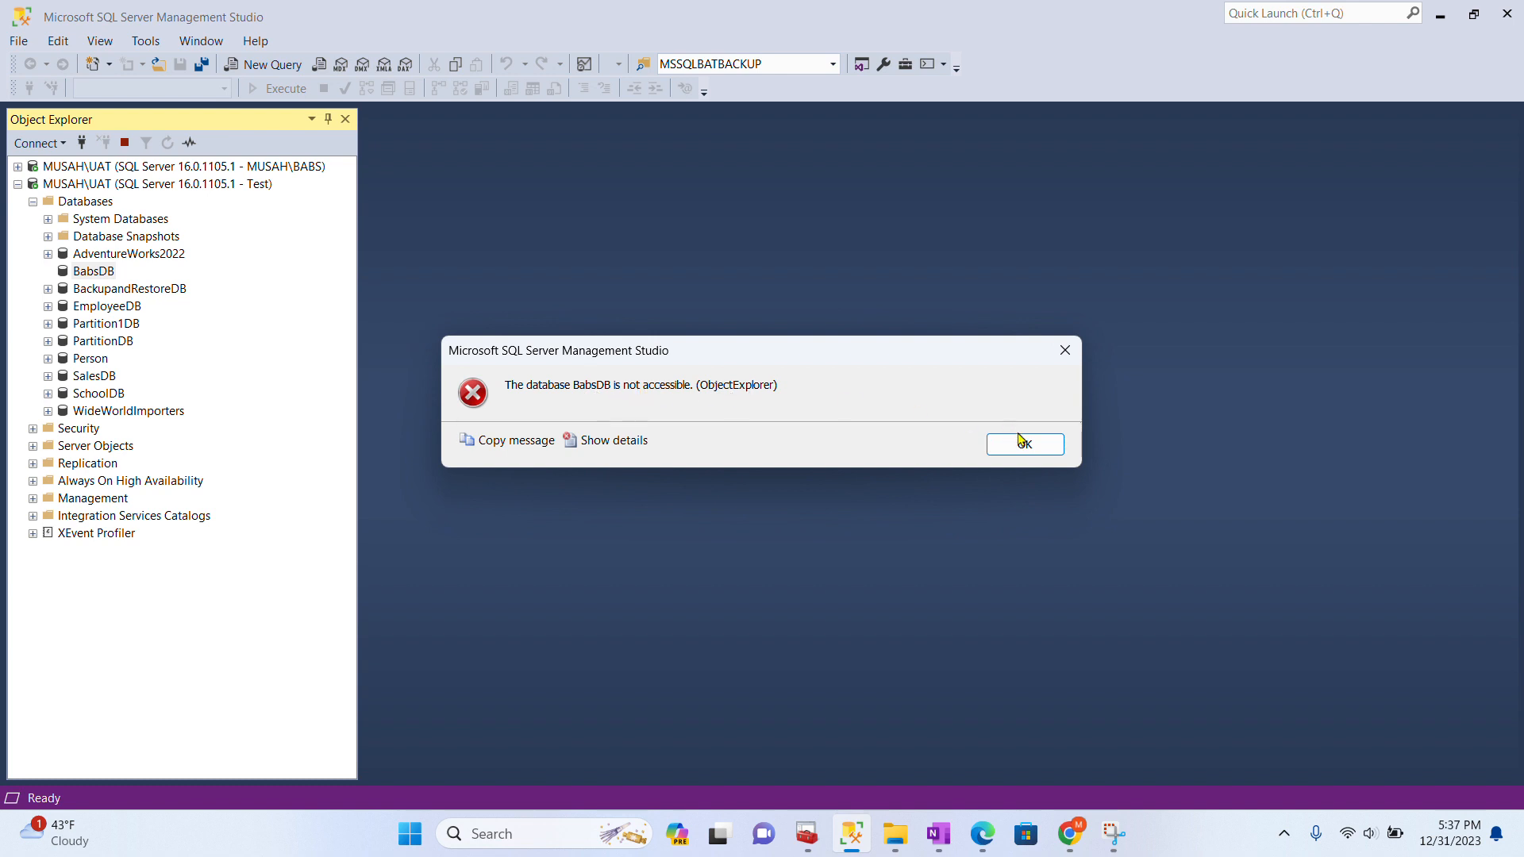
{"action": "left_click", "coordinate": [1040, 446]}
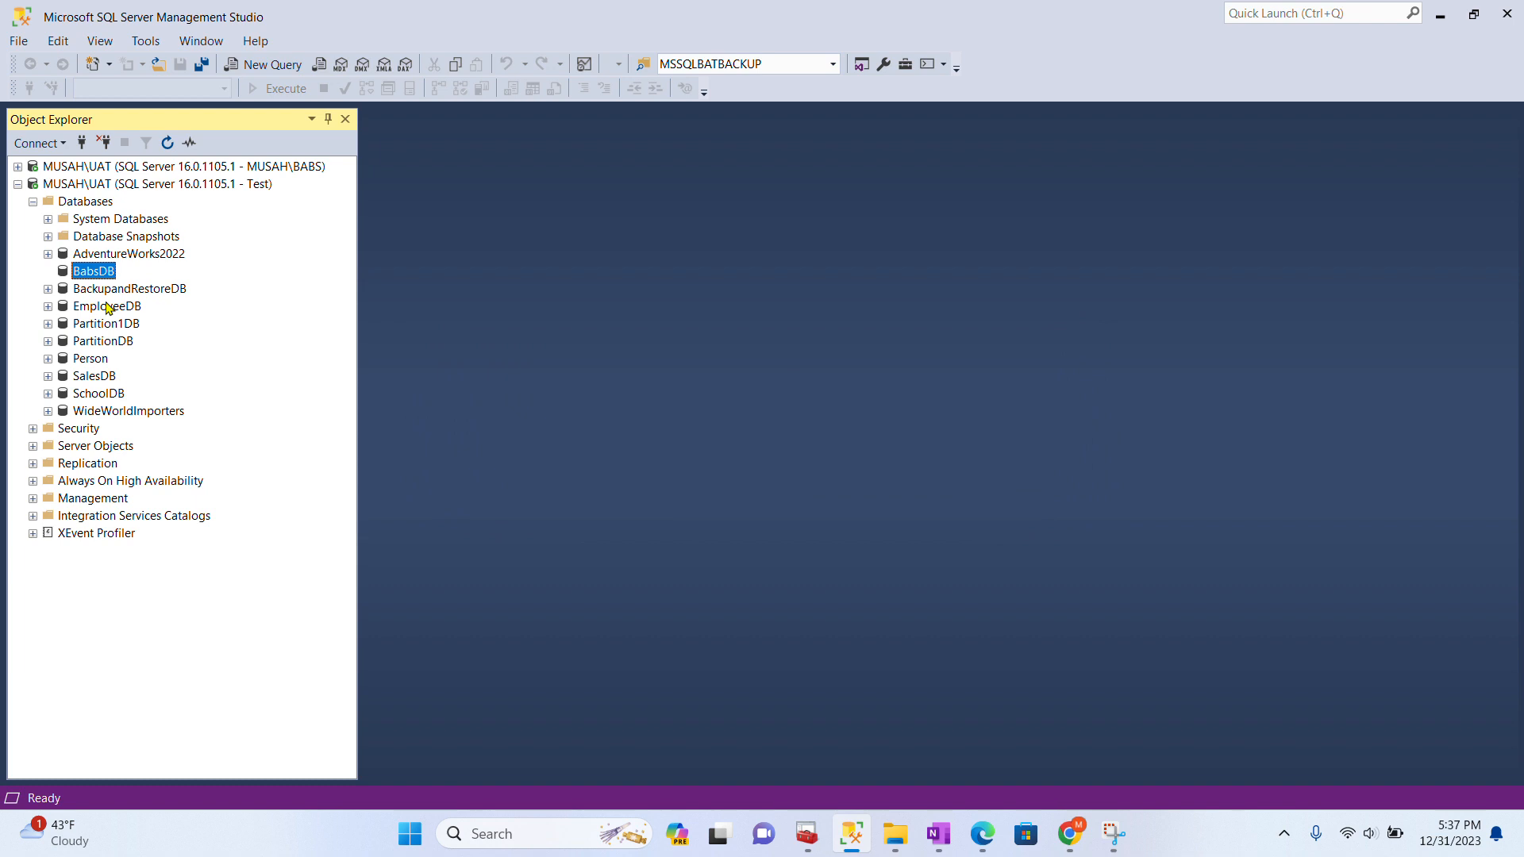
{"action": "left_click", "coordinate": [48, 306]}
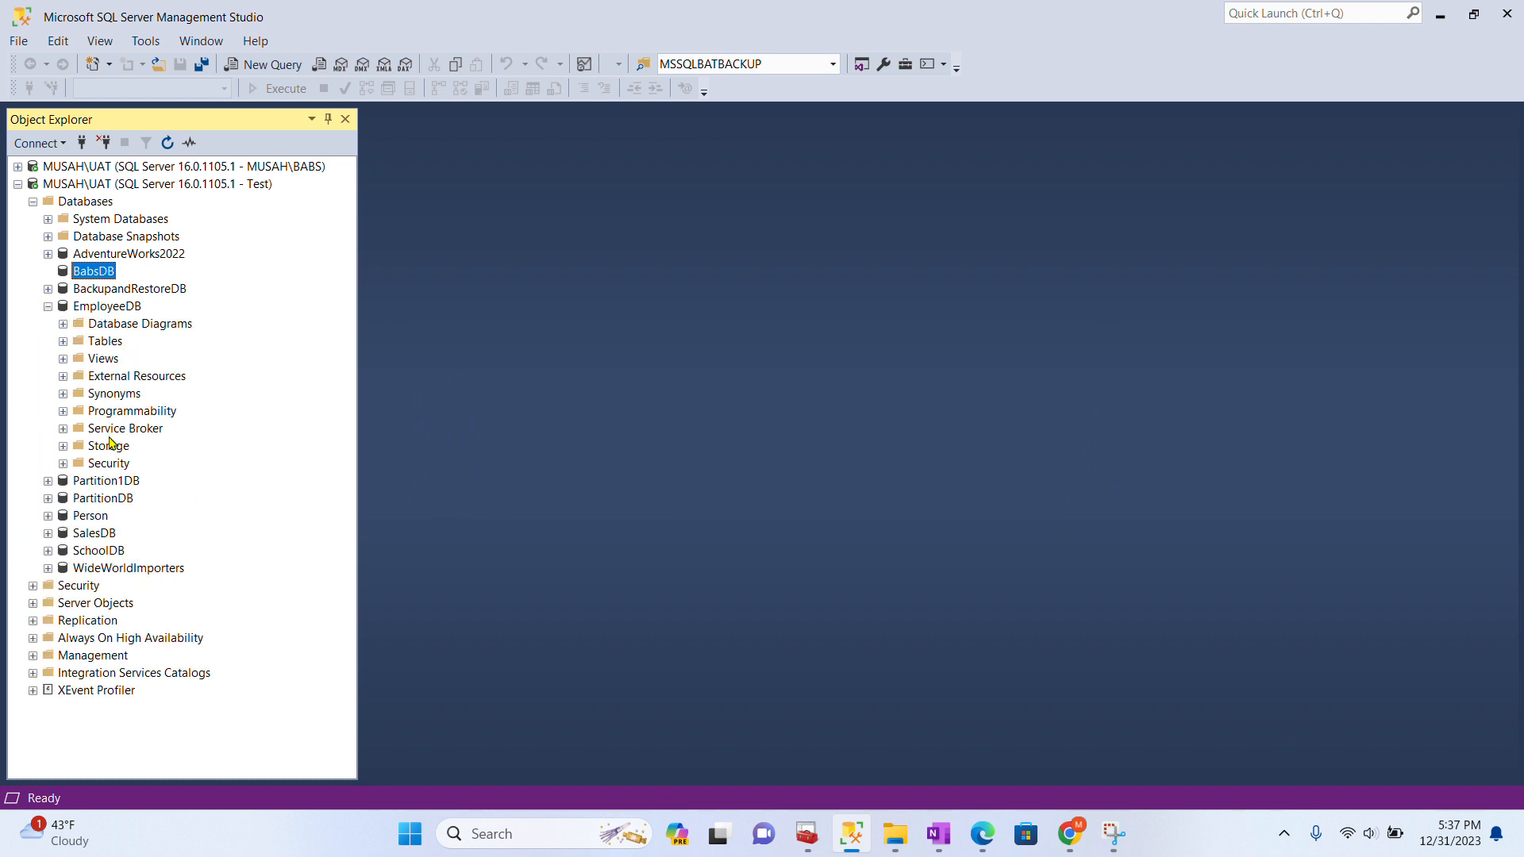
{"action": "left_click", "coordinate": [64, 342]}
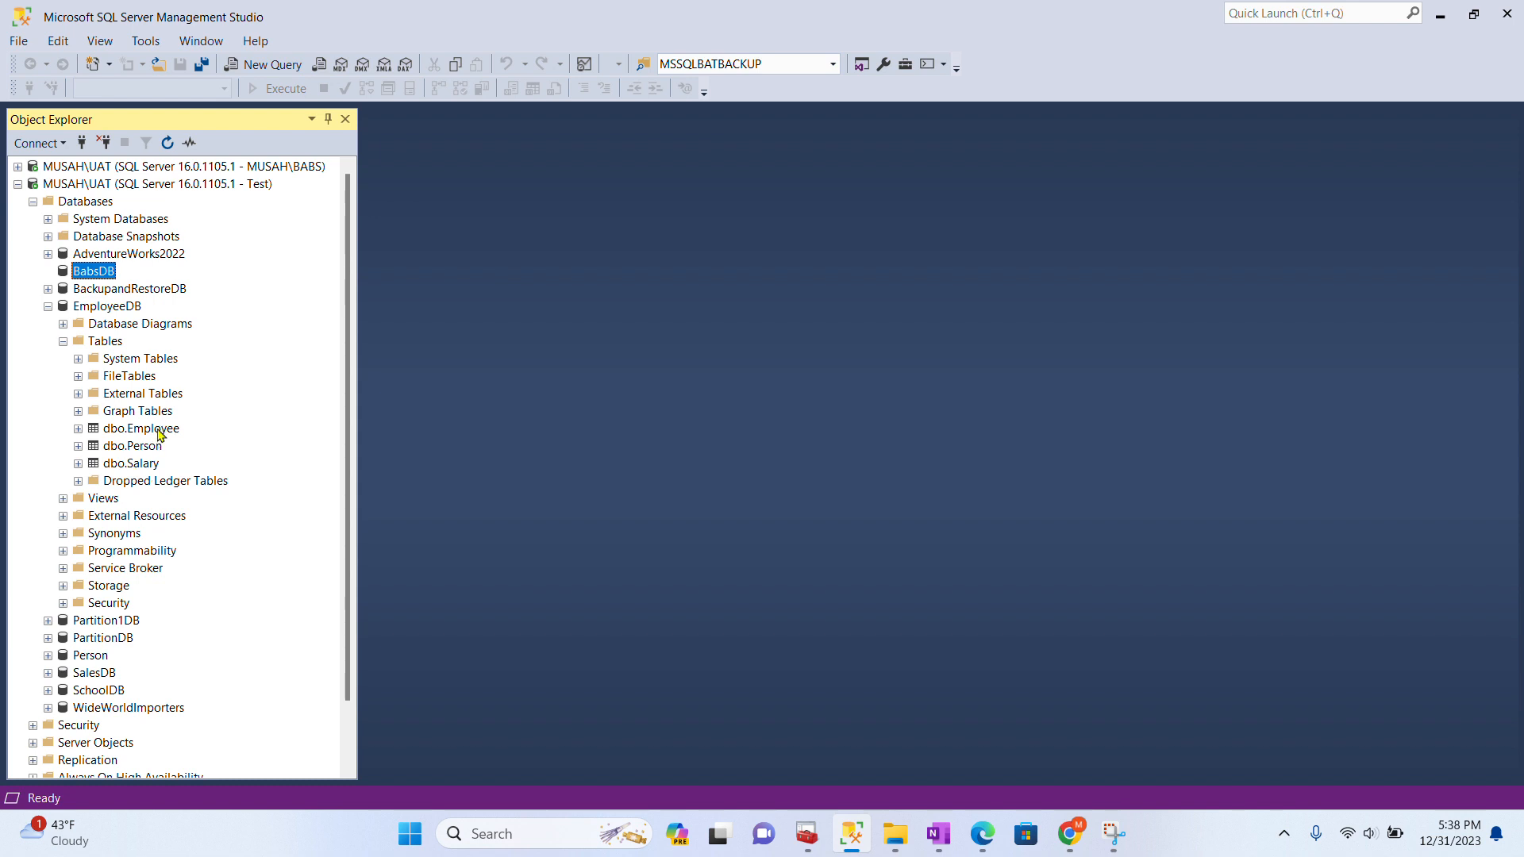
- Query the top 1000 rows of dbo.Employee, then open its top 200 rows for editing
{"action": "right_click", "coordinate": [159, 435]}
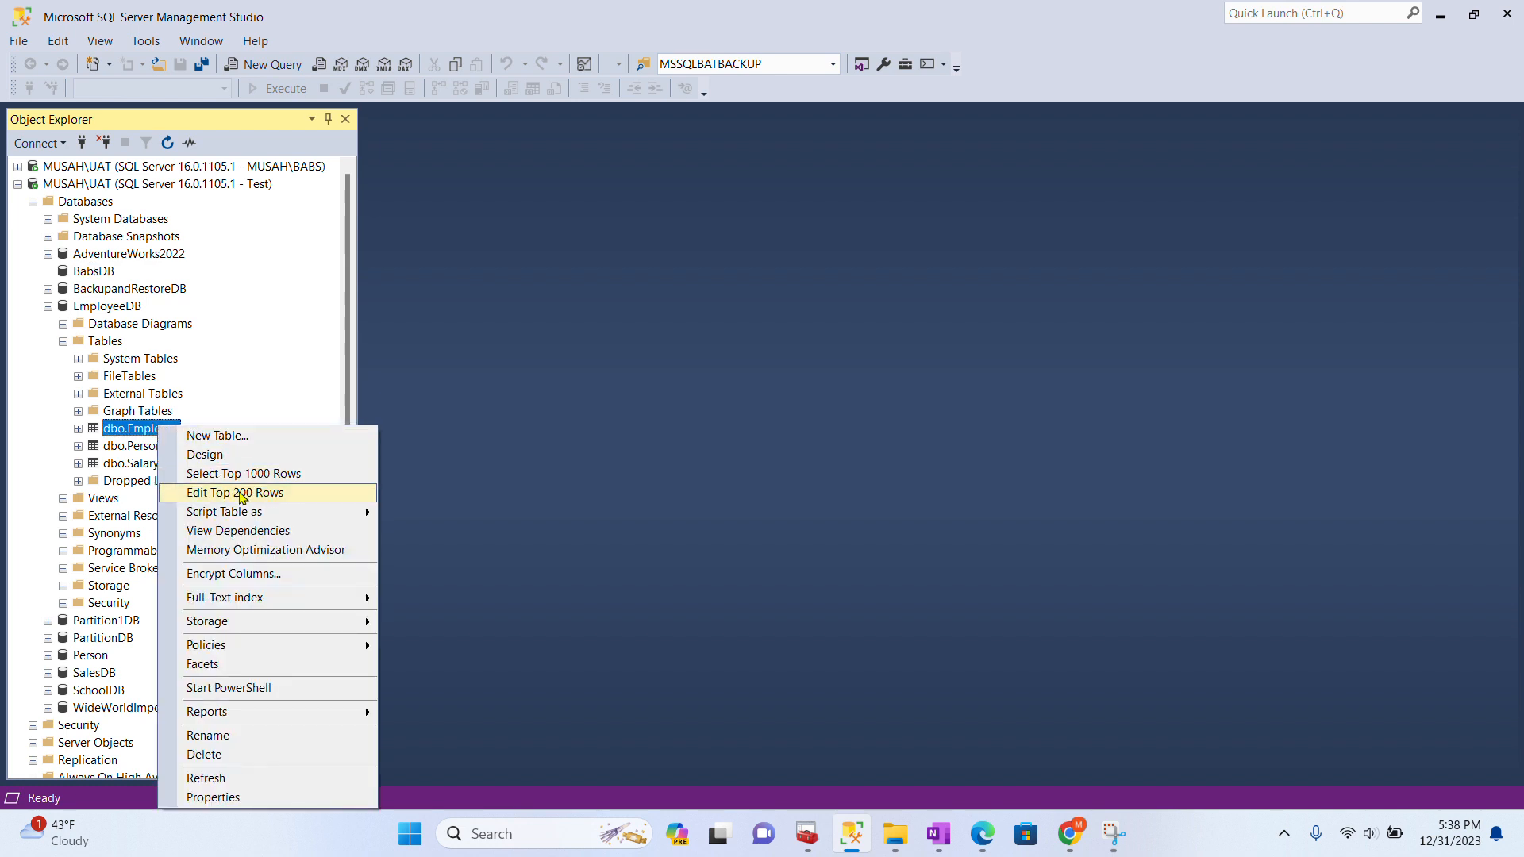
{"action": "left_click", "coordinate": [257, 478]}
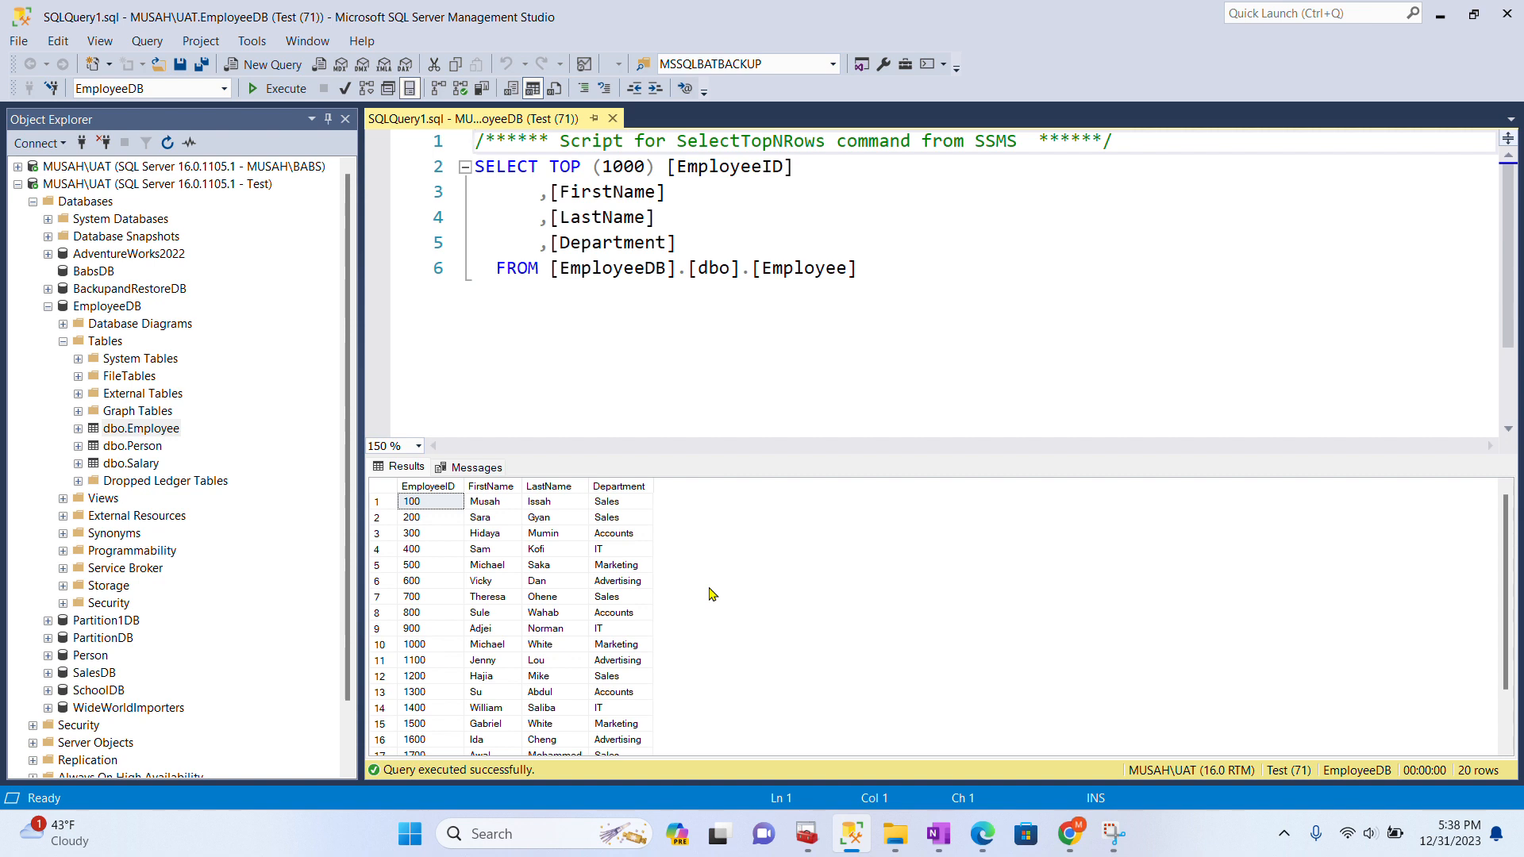
{"action": "right_click", "coordinate": [136, 429]}
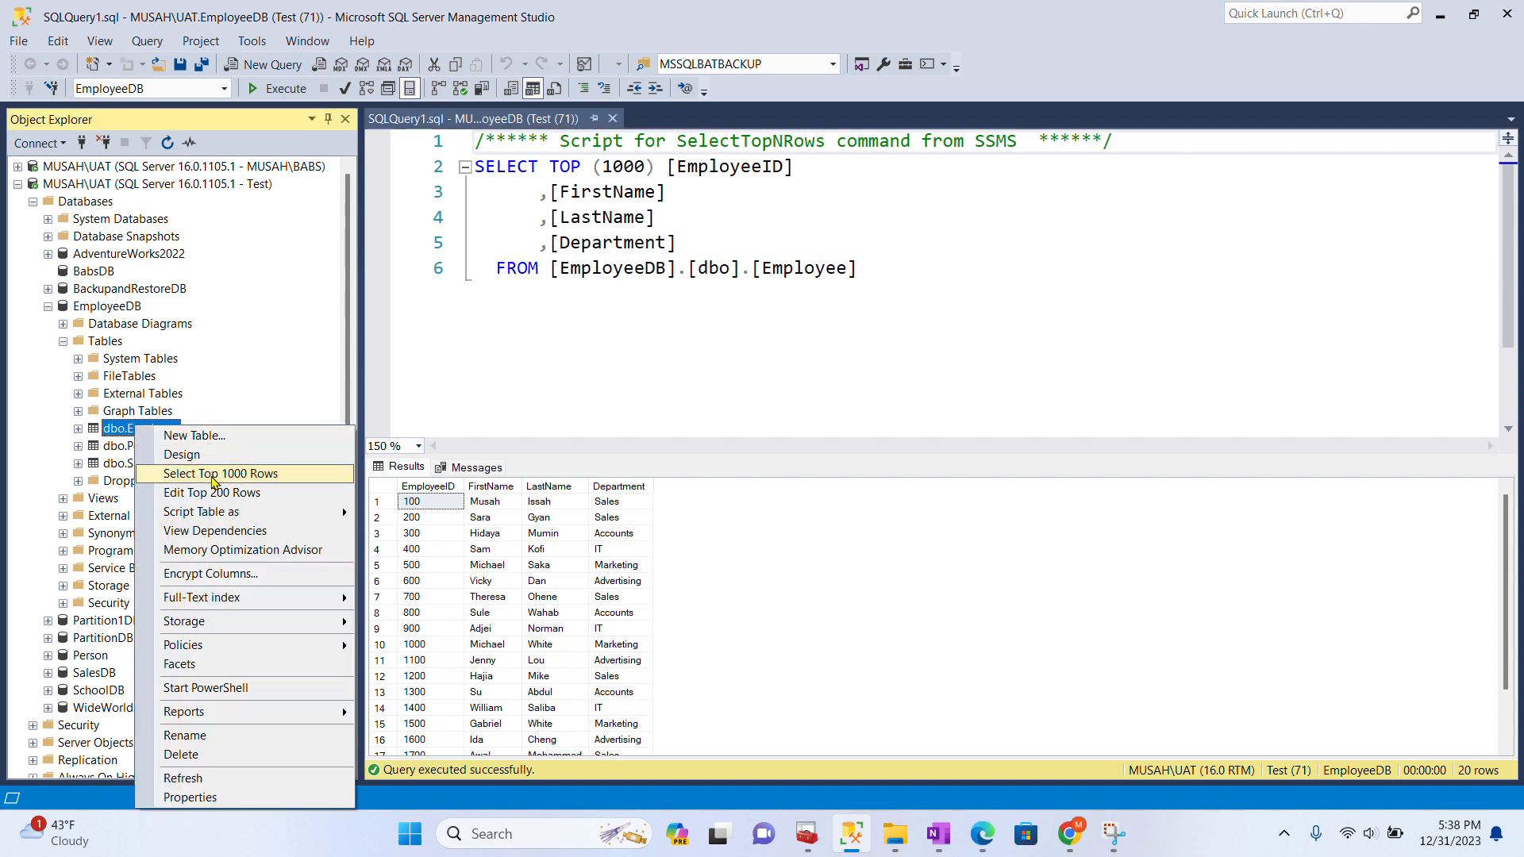
{"action": "left_click", "coordinate": [214, 497]}
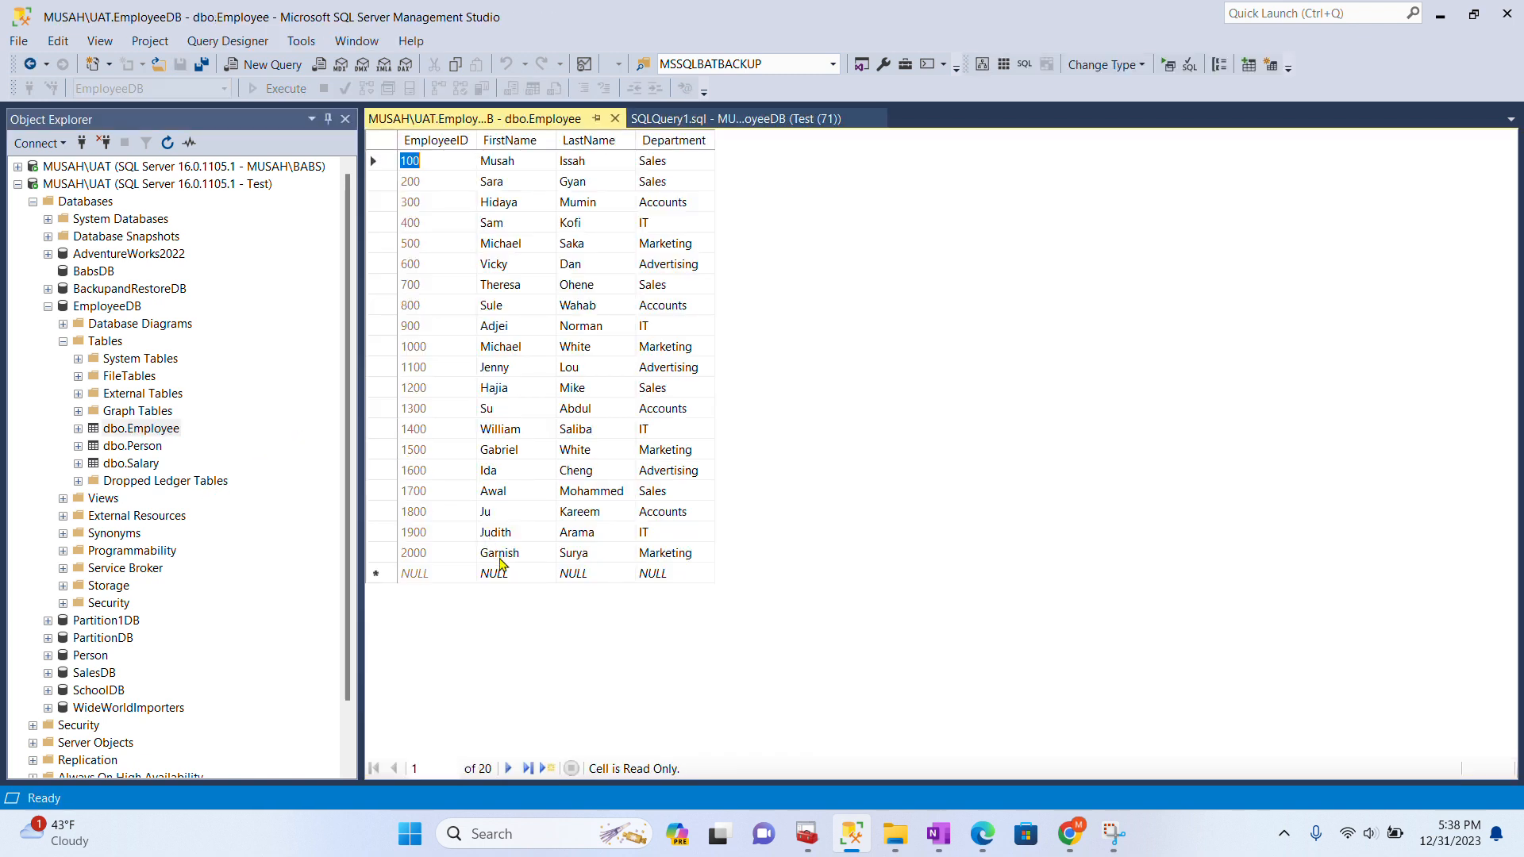
- Add an Employee row with a first name, last name and Department IT; dismiss the INSERT-denied error
{"action": "left_click", "coordinate": [505, 575]}
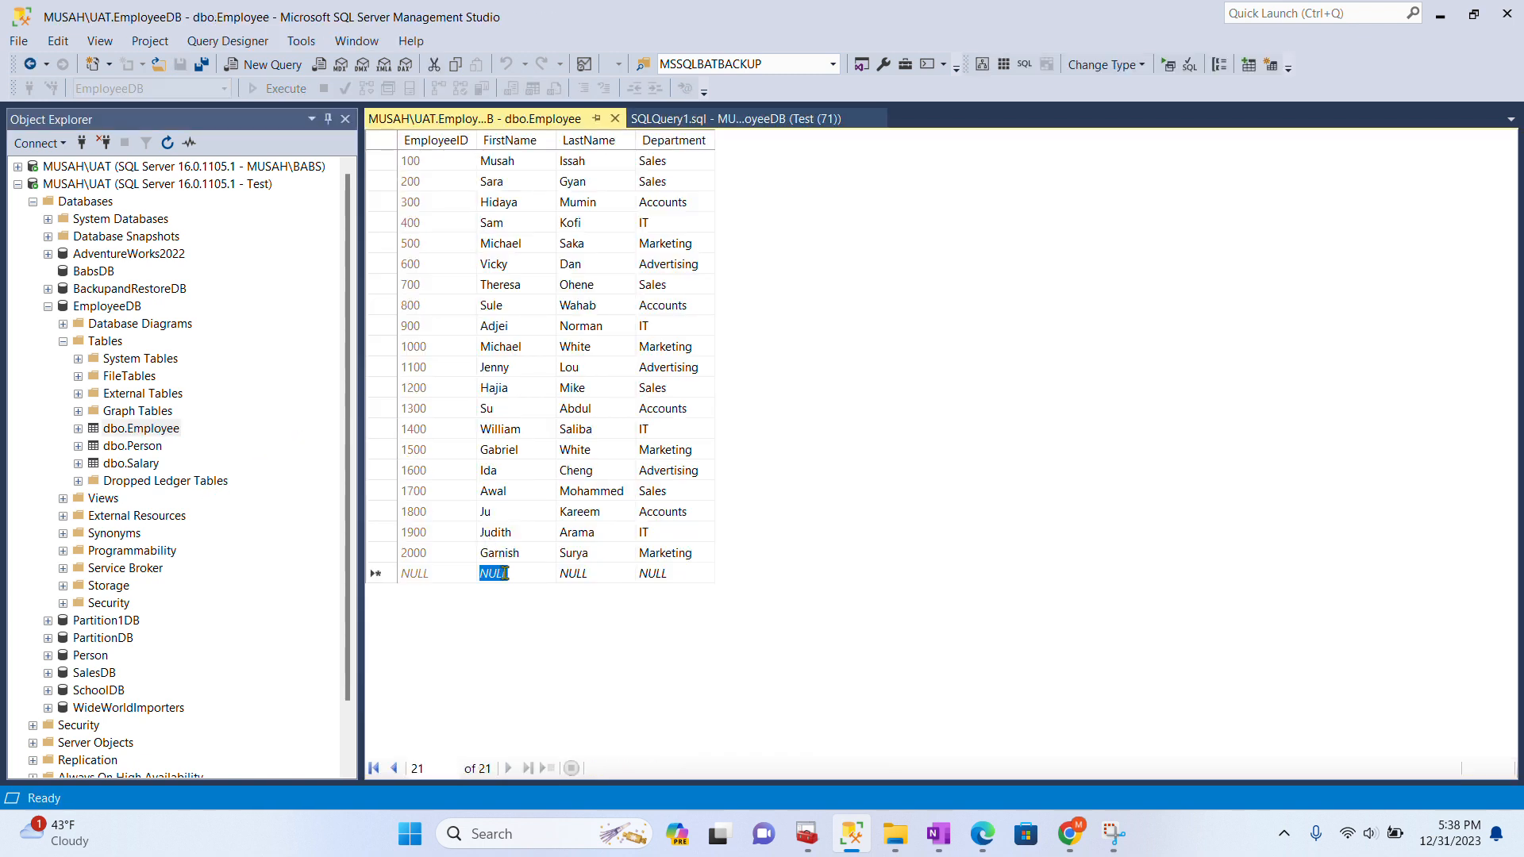
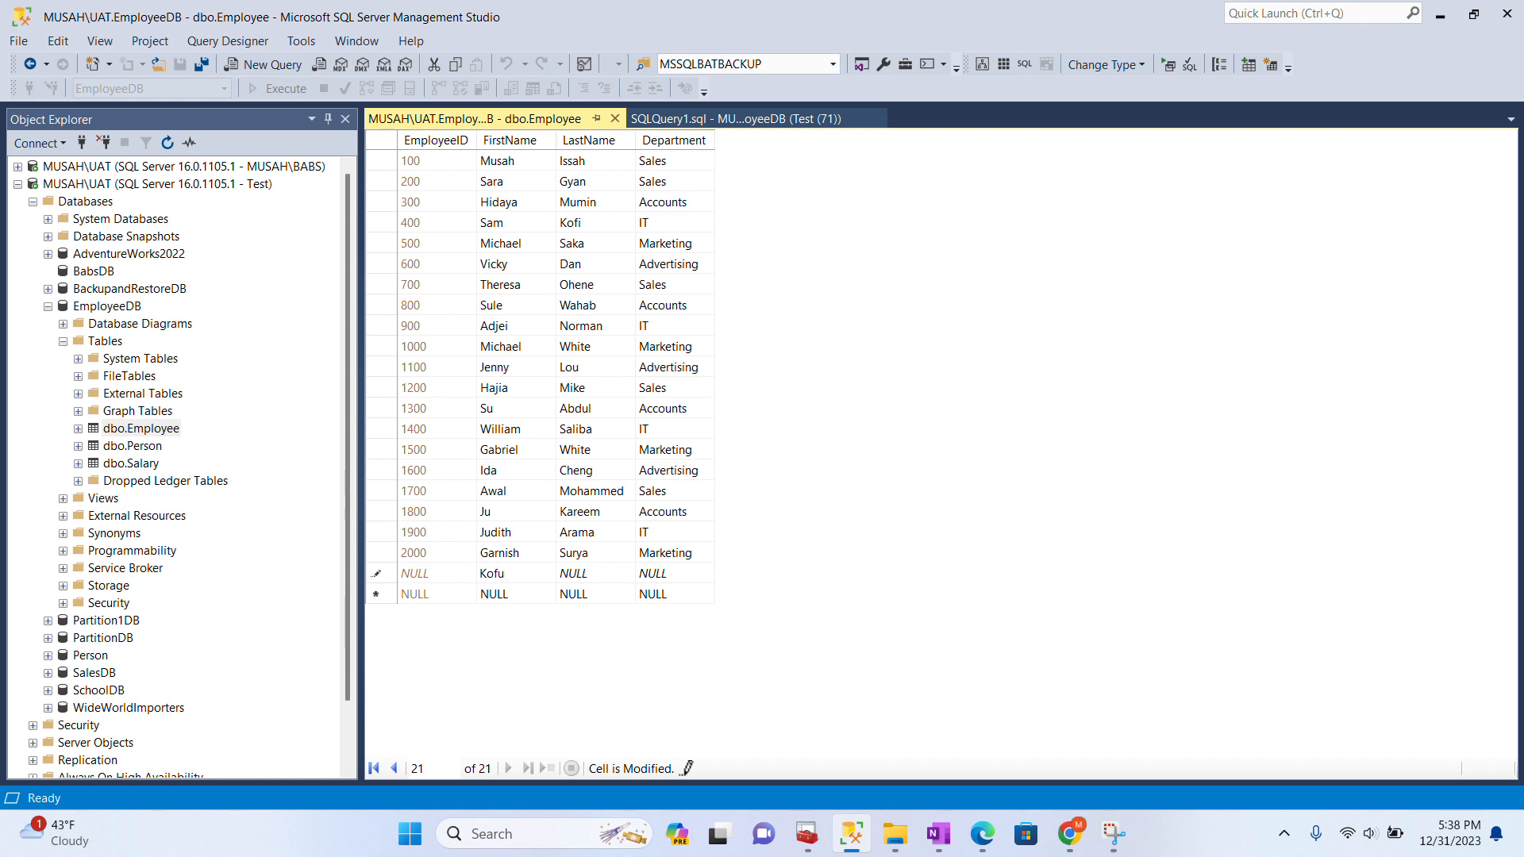
{"action": "left_click", "coordinate": [574, 578]}
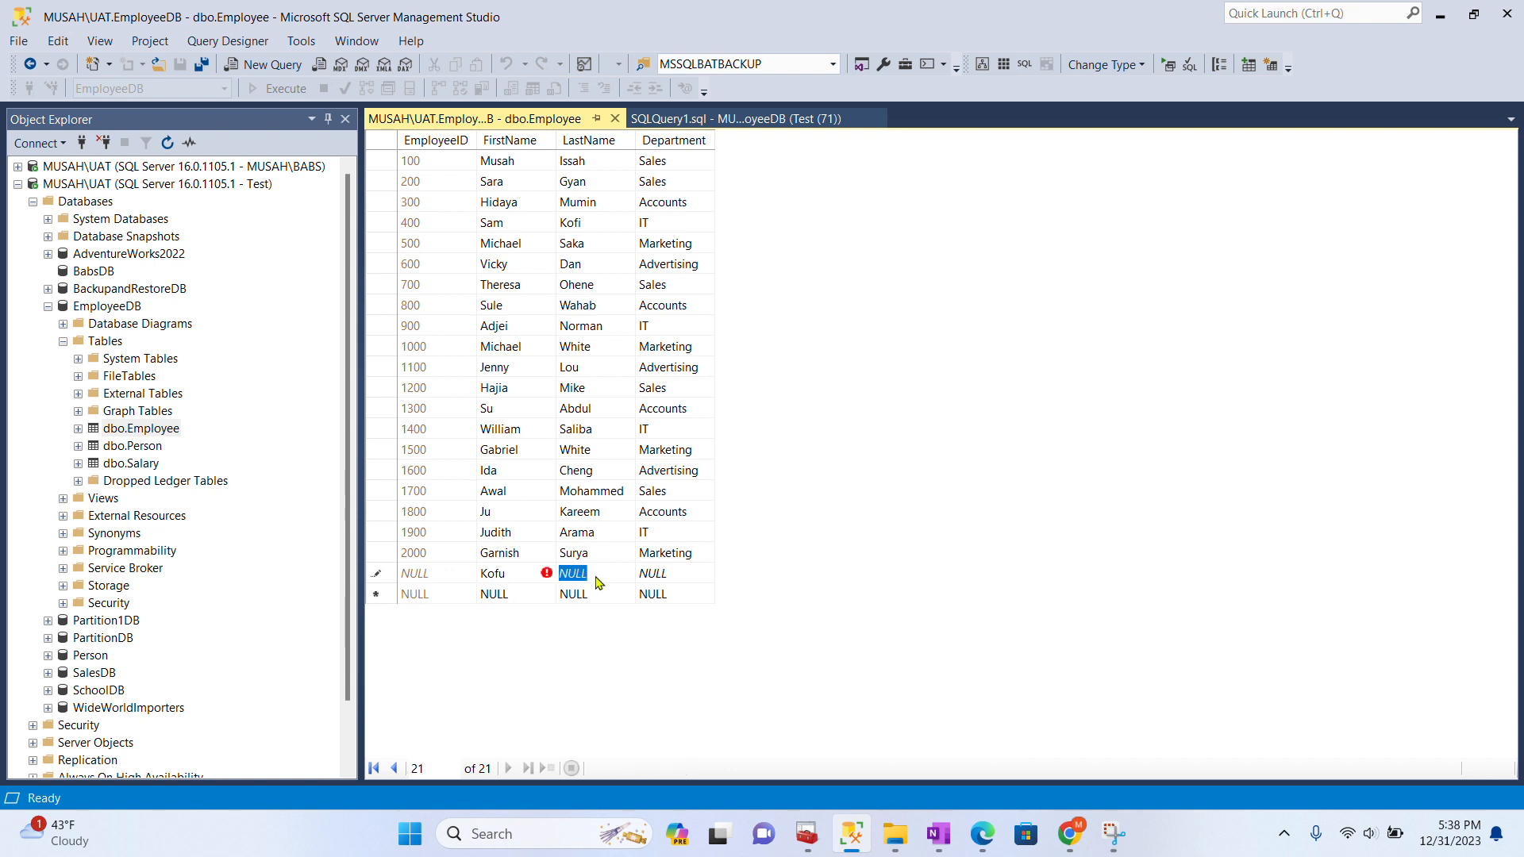
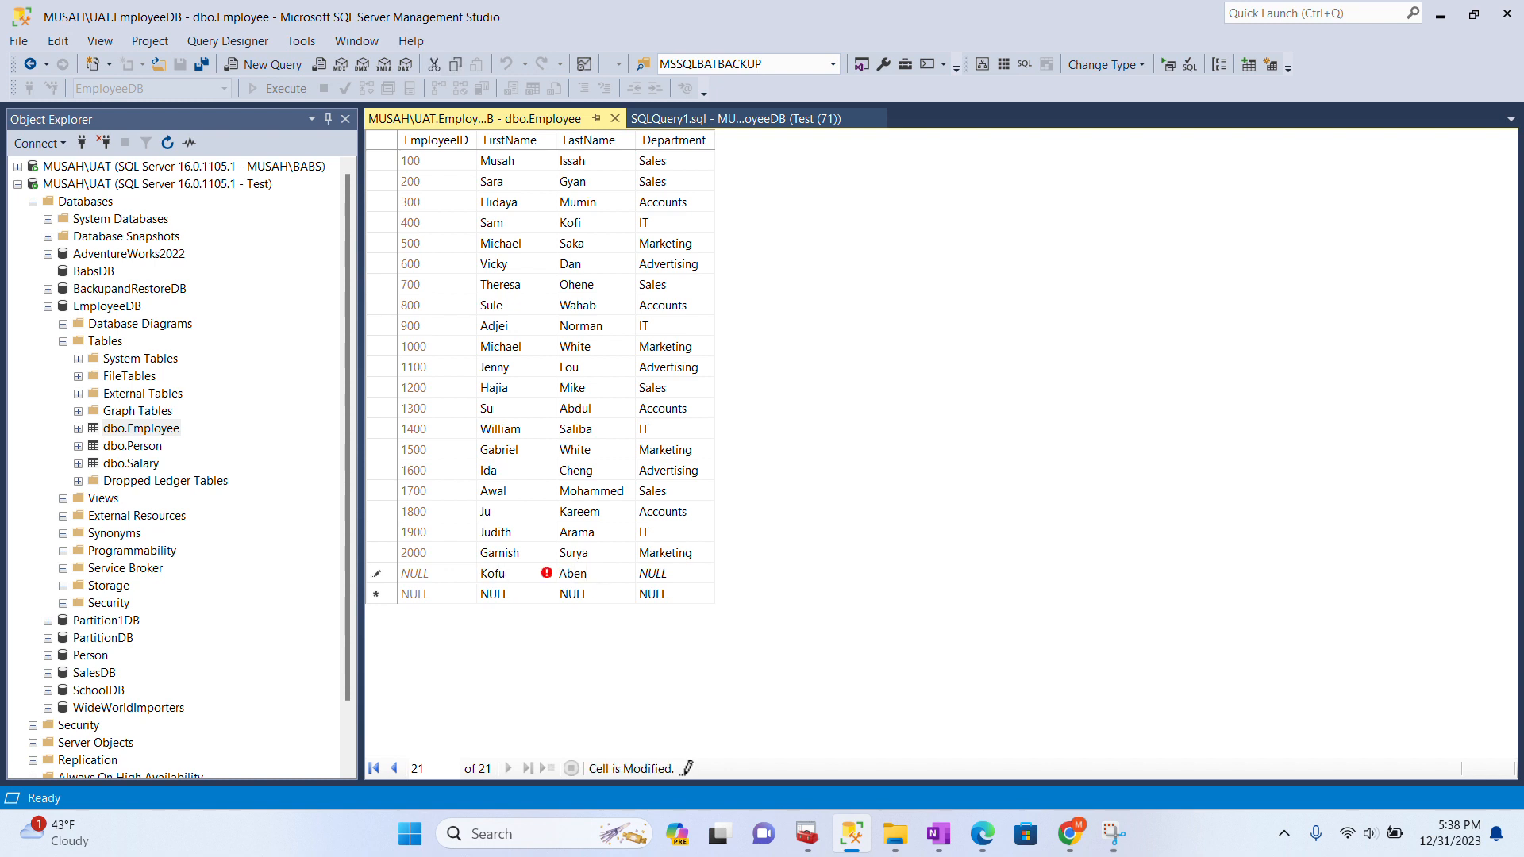
{"action": "left_click", "coordinate": [674, 578]}
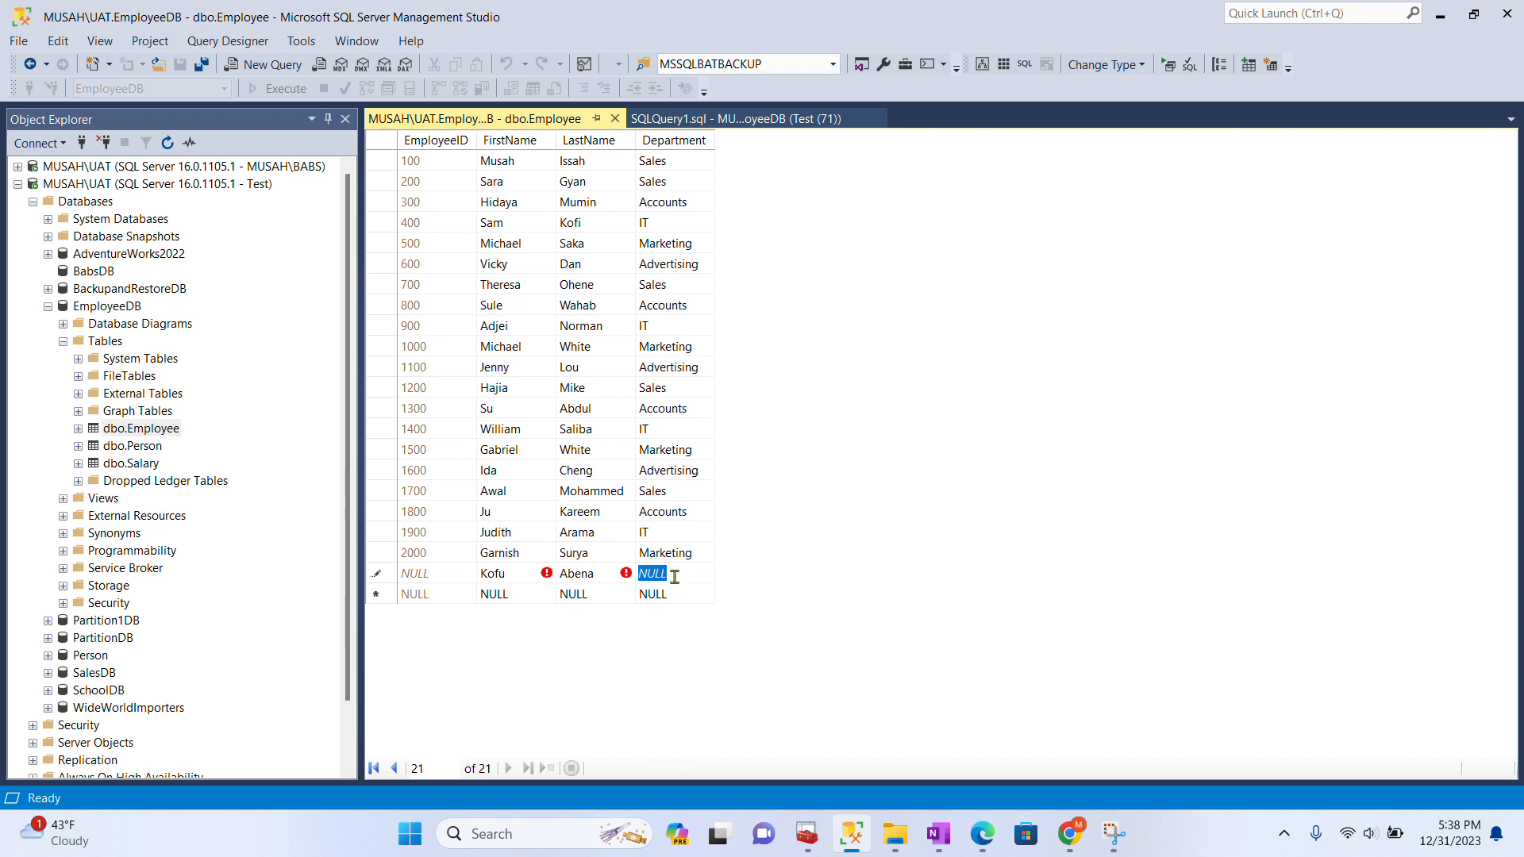
{"action": "type", "text": "IT"}
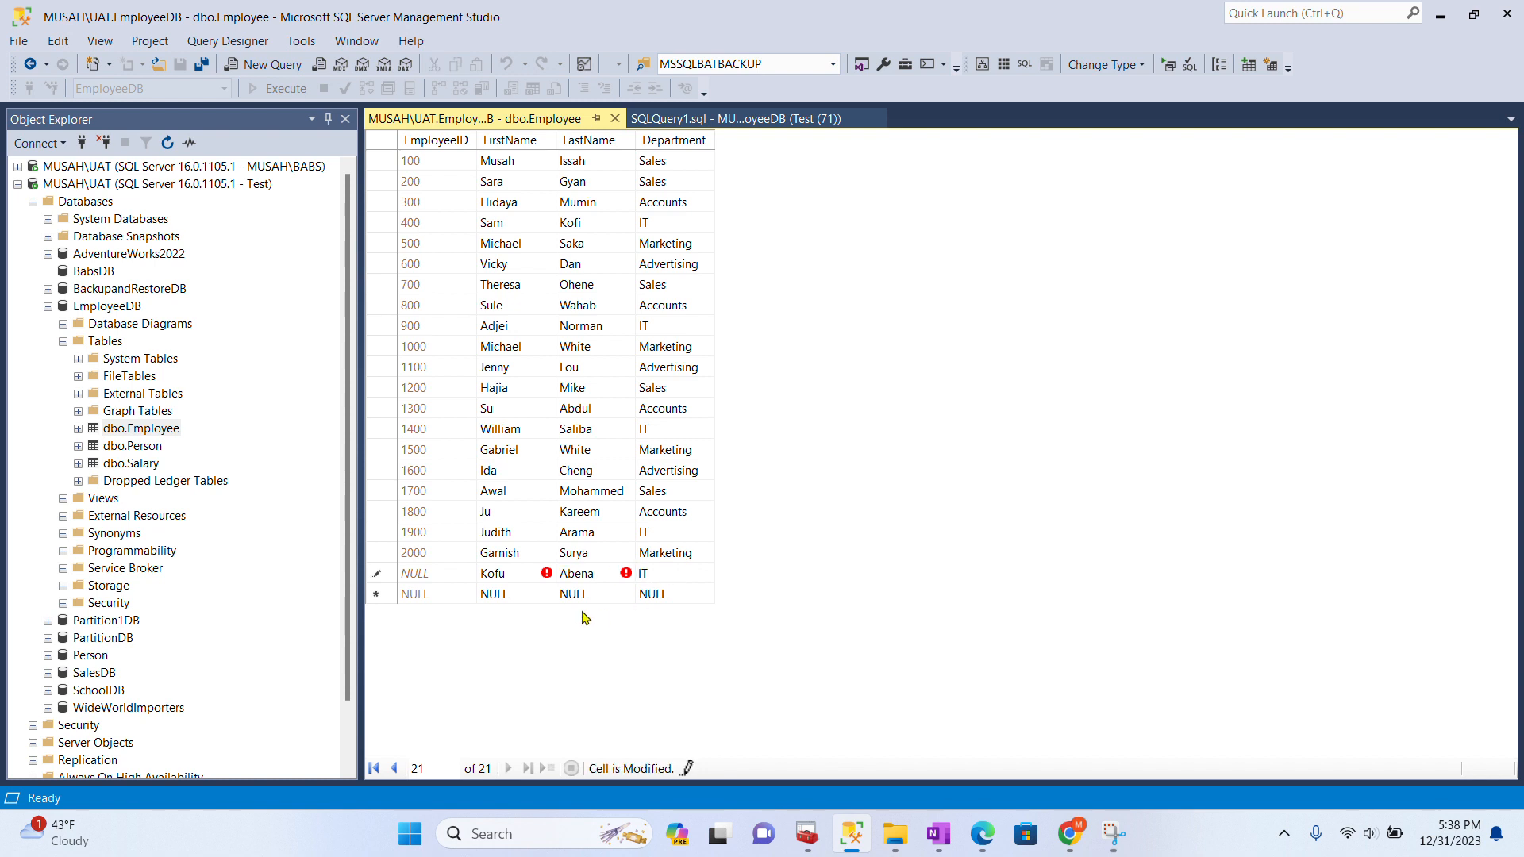
{"action": "left_click", "coordinate": [508, 594]}
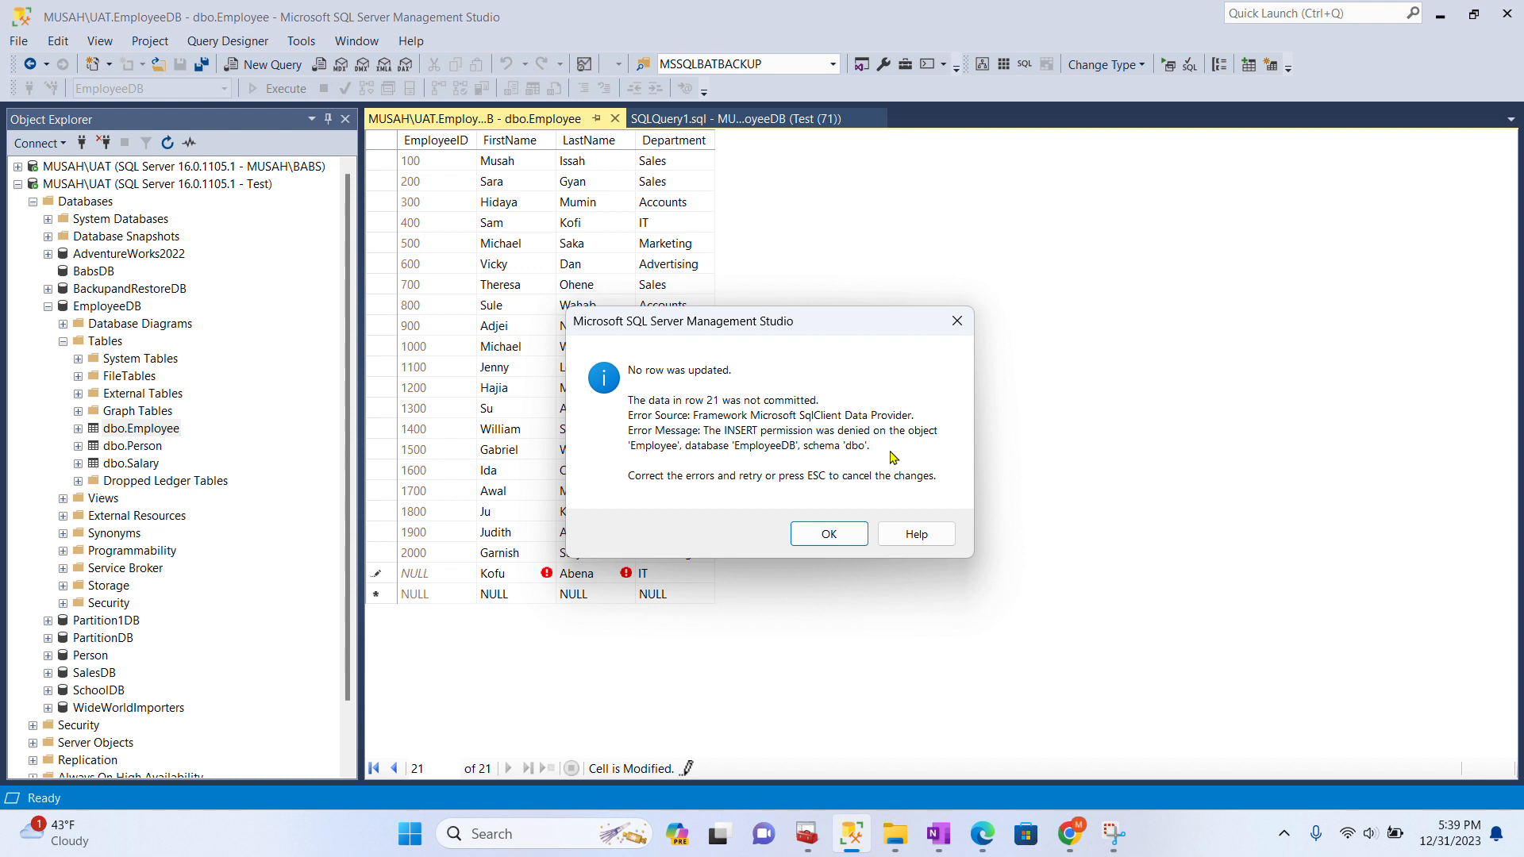
{"action": "left_click", "coordinate": [957, 324]}
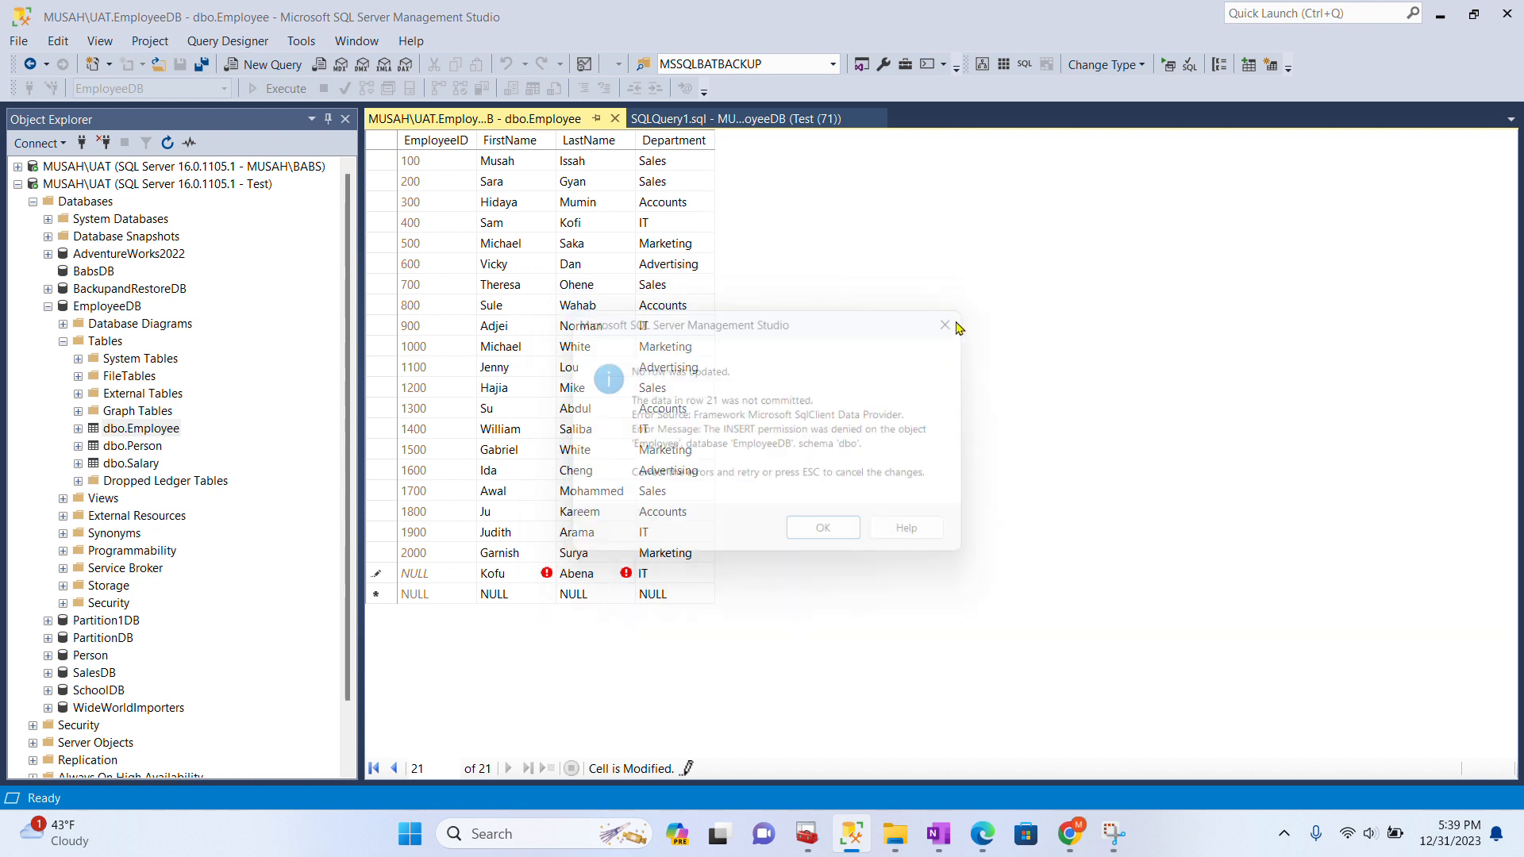
{"action": "left_click", "coordinate": [135, 449]}
- Query the top 1000 rows of dbo.Person, then open its top 200 rows for editing
{"action": "right_click", "coordinate": [135, 454]}
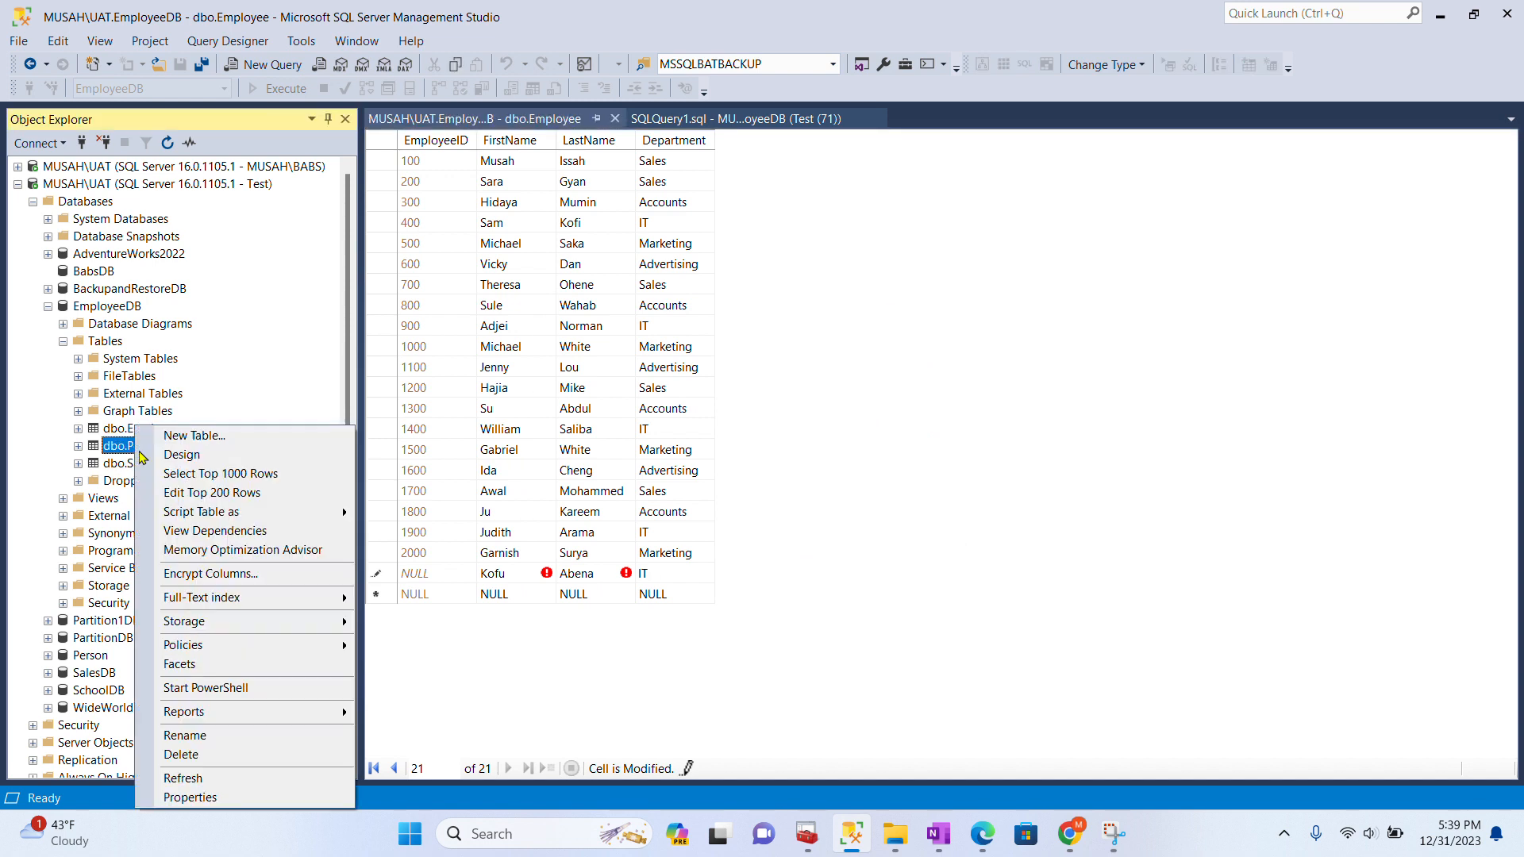
{"action": "left_click", "coordinate": [215, 474]}
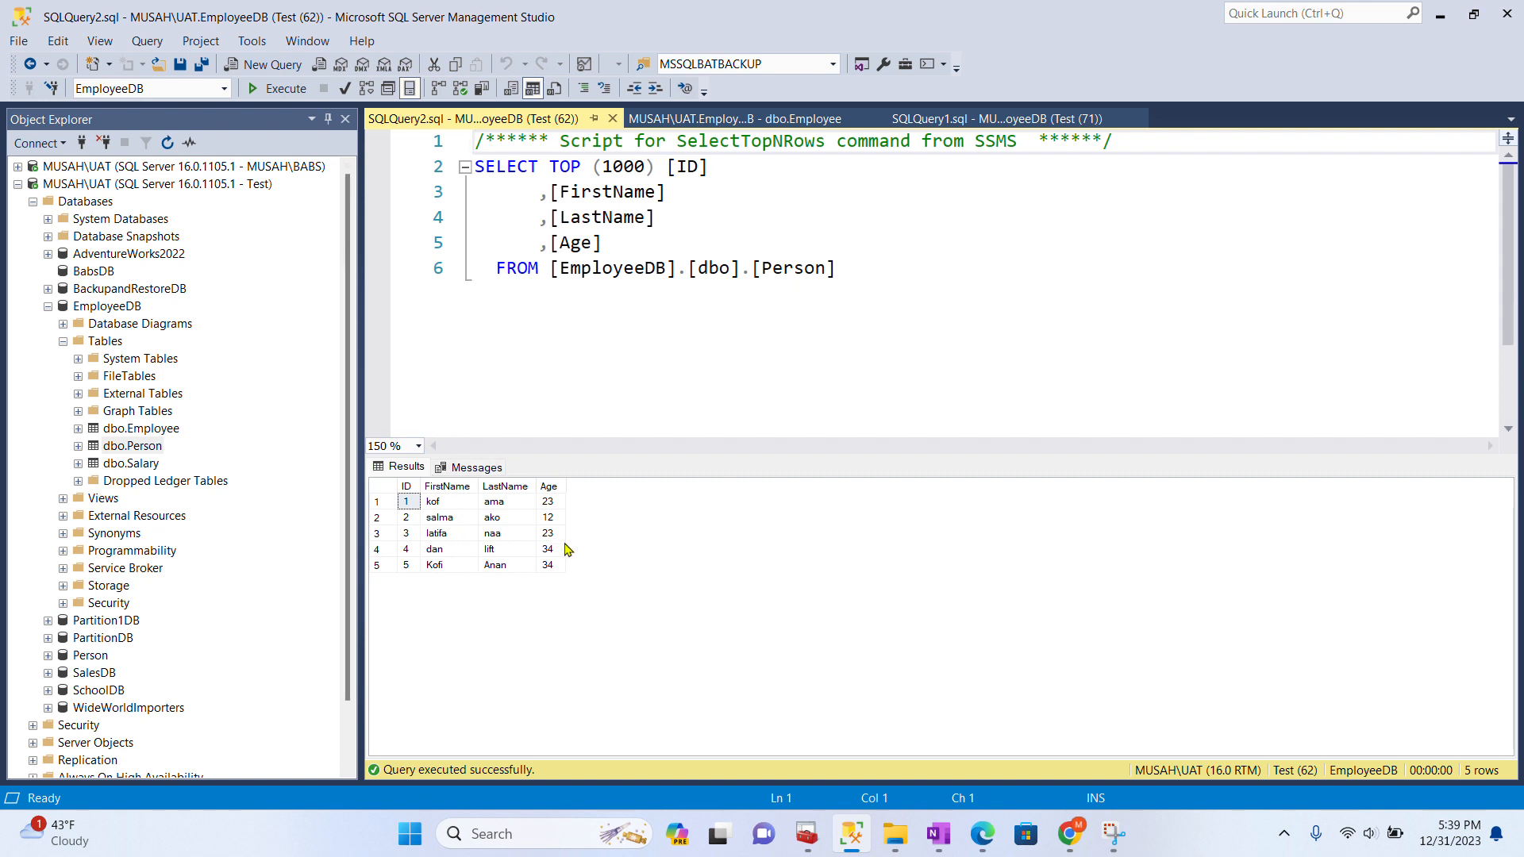
{"action": "right_click", "coordinate": [143, 452]}
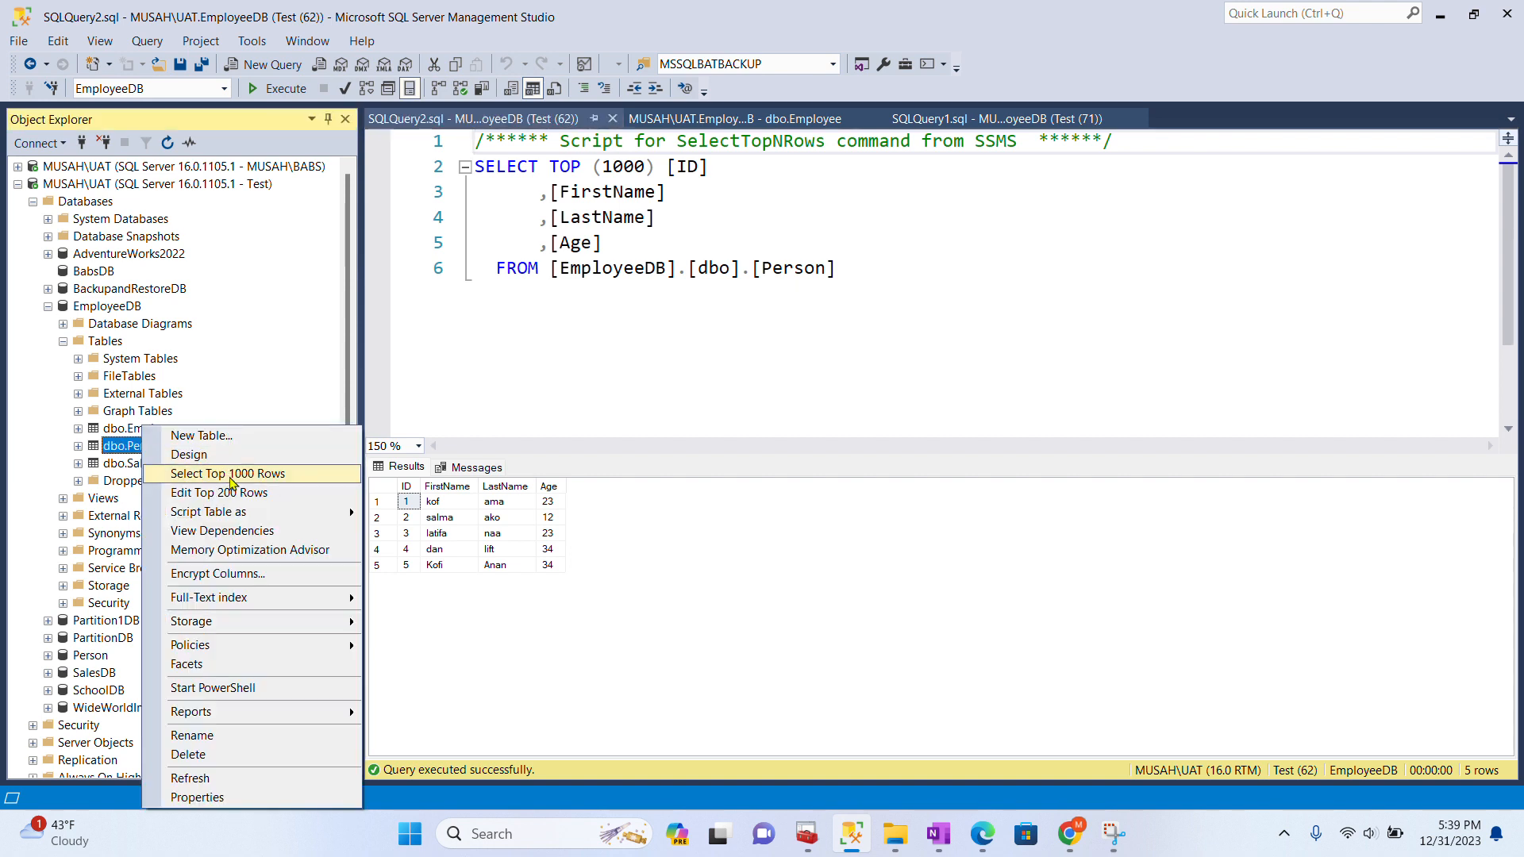
{"action": "left_click", "coordinate": [231, 493]}
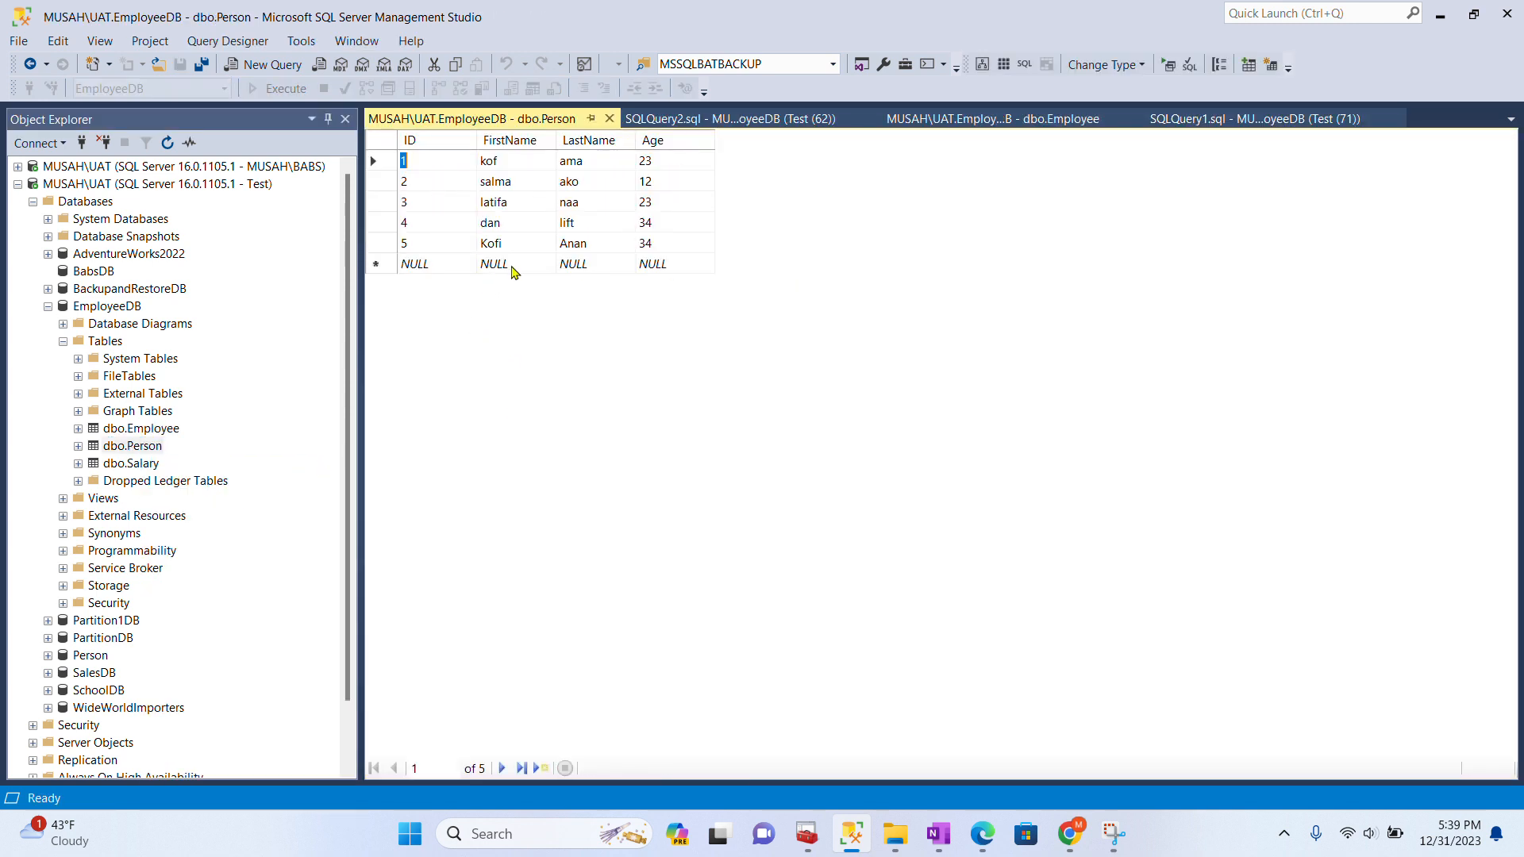
- Add and commit a Person row with ID 6, a first and last name, and Age 34
{"action": "left_click", "coordinate": [447, 261]}
{"action": "type", "text": "6"}
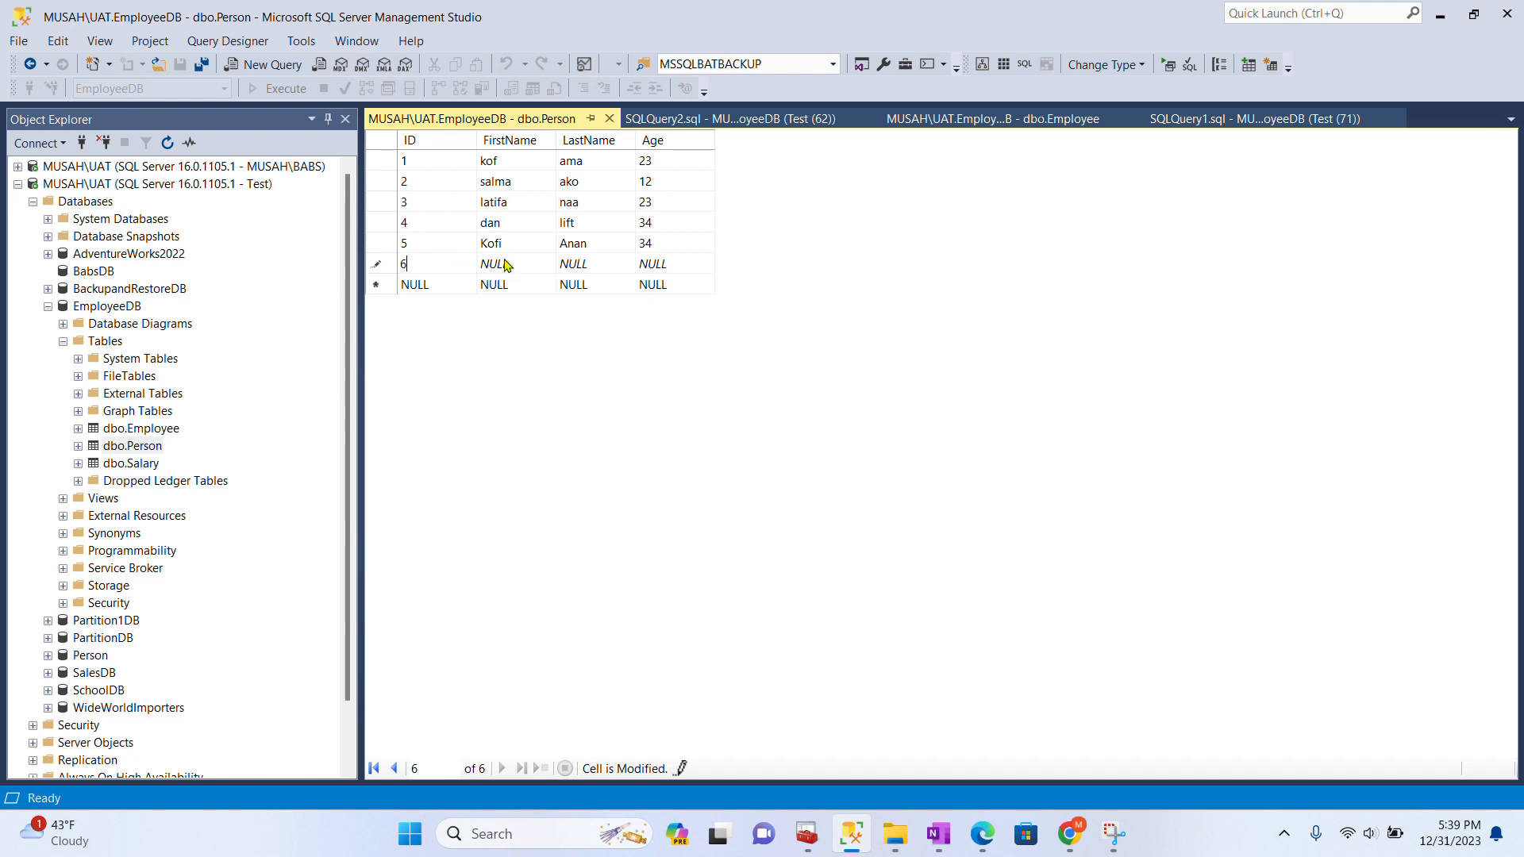
{"action": "left_click", "coordinate": [506, 265]}
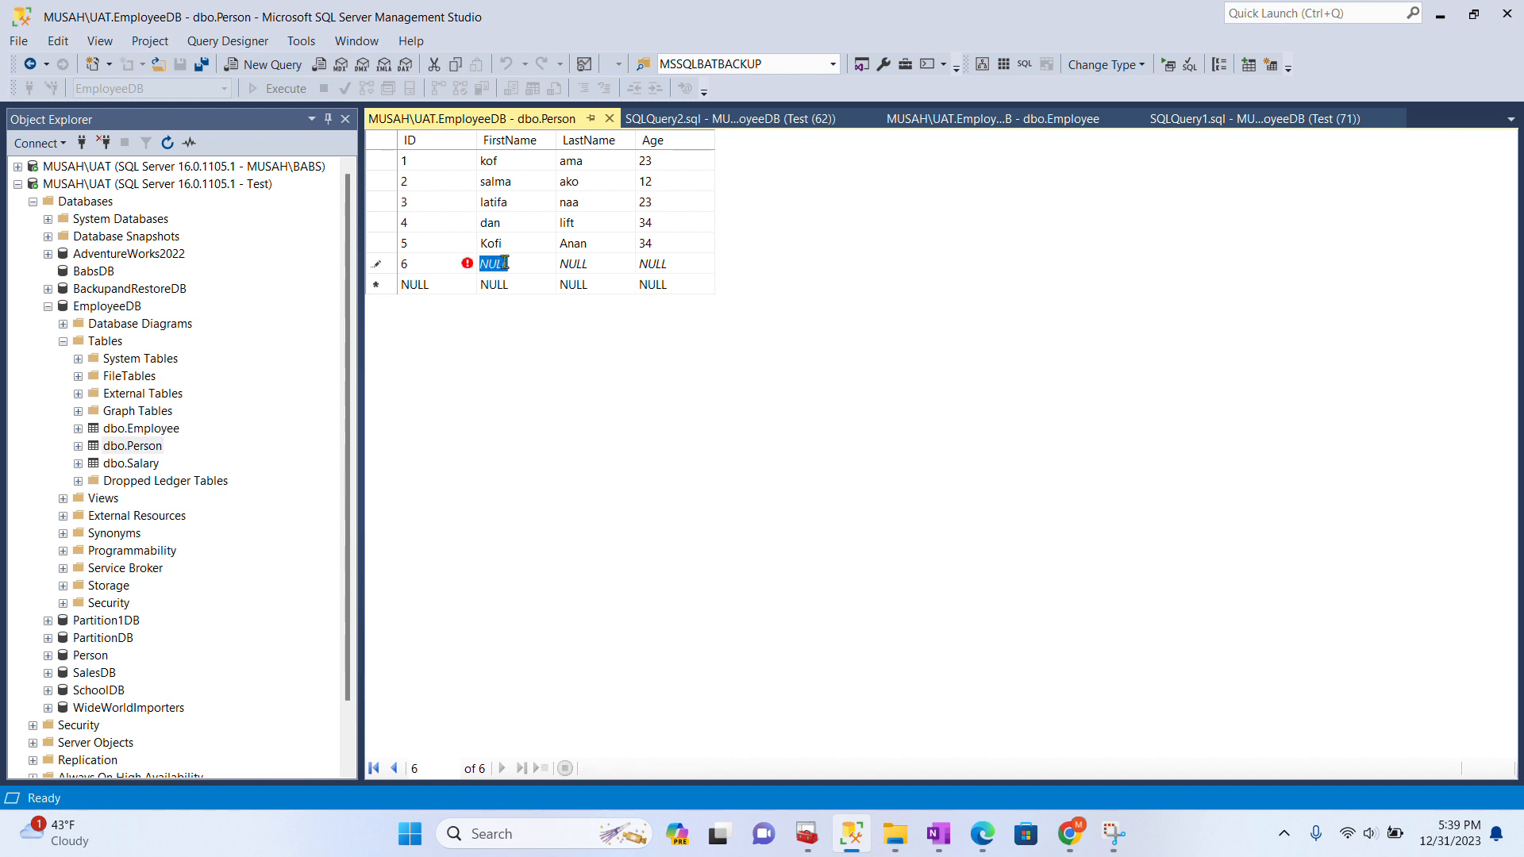
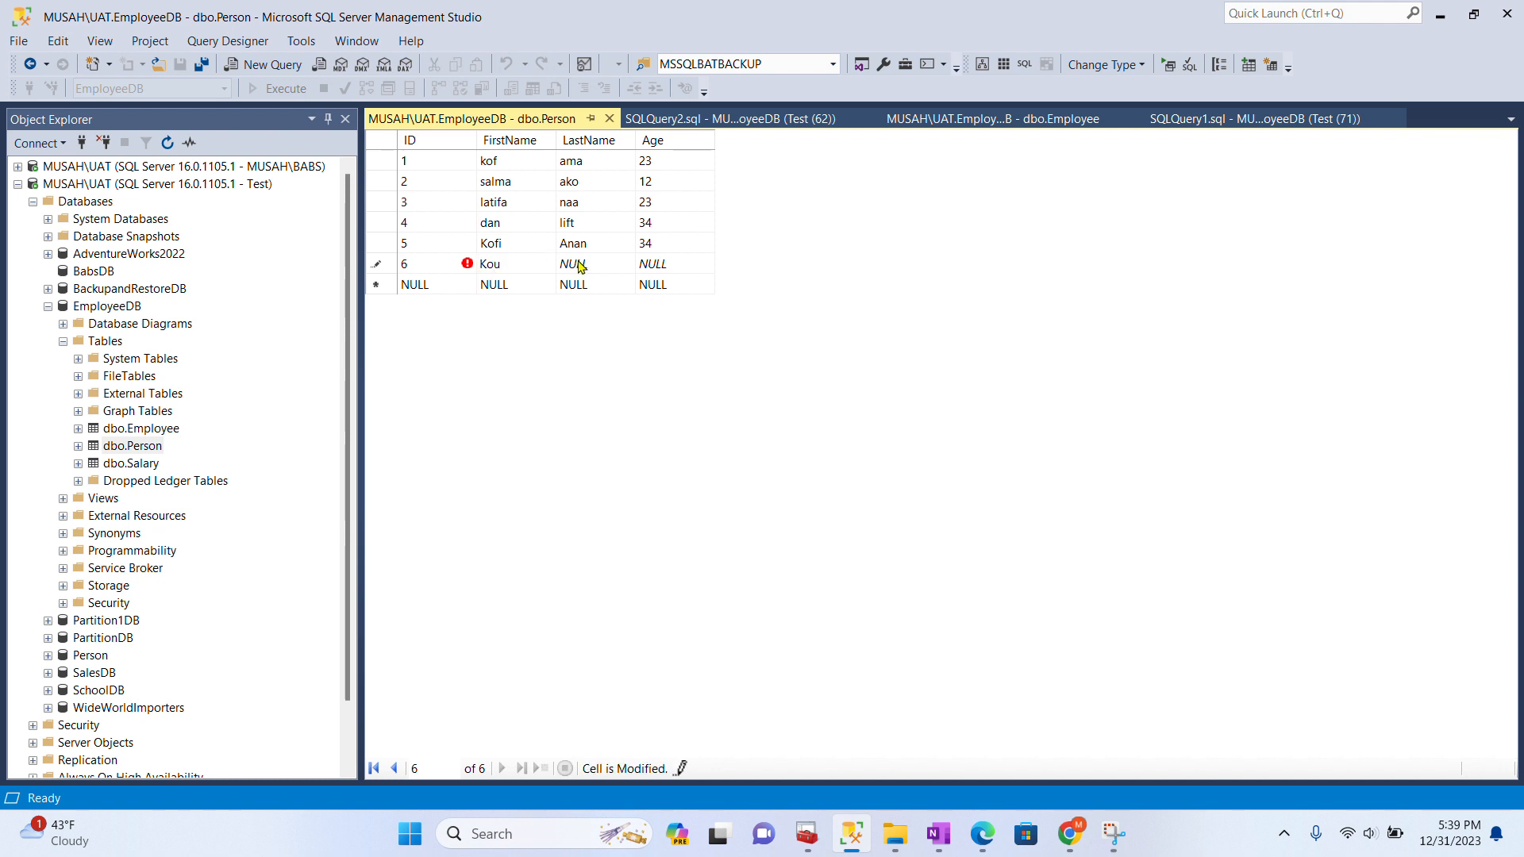
{"action": "key", "text": "Tab"}
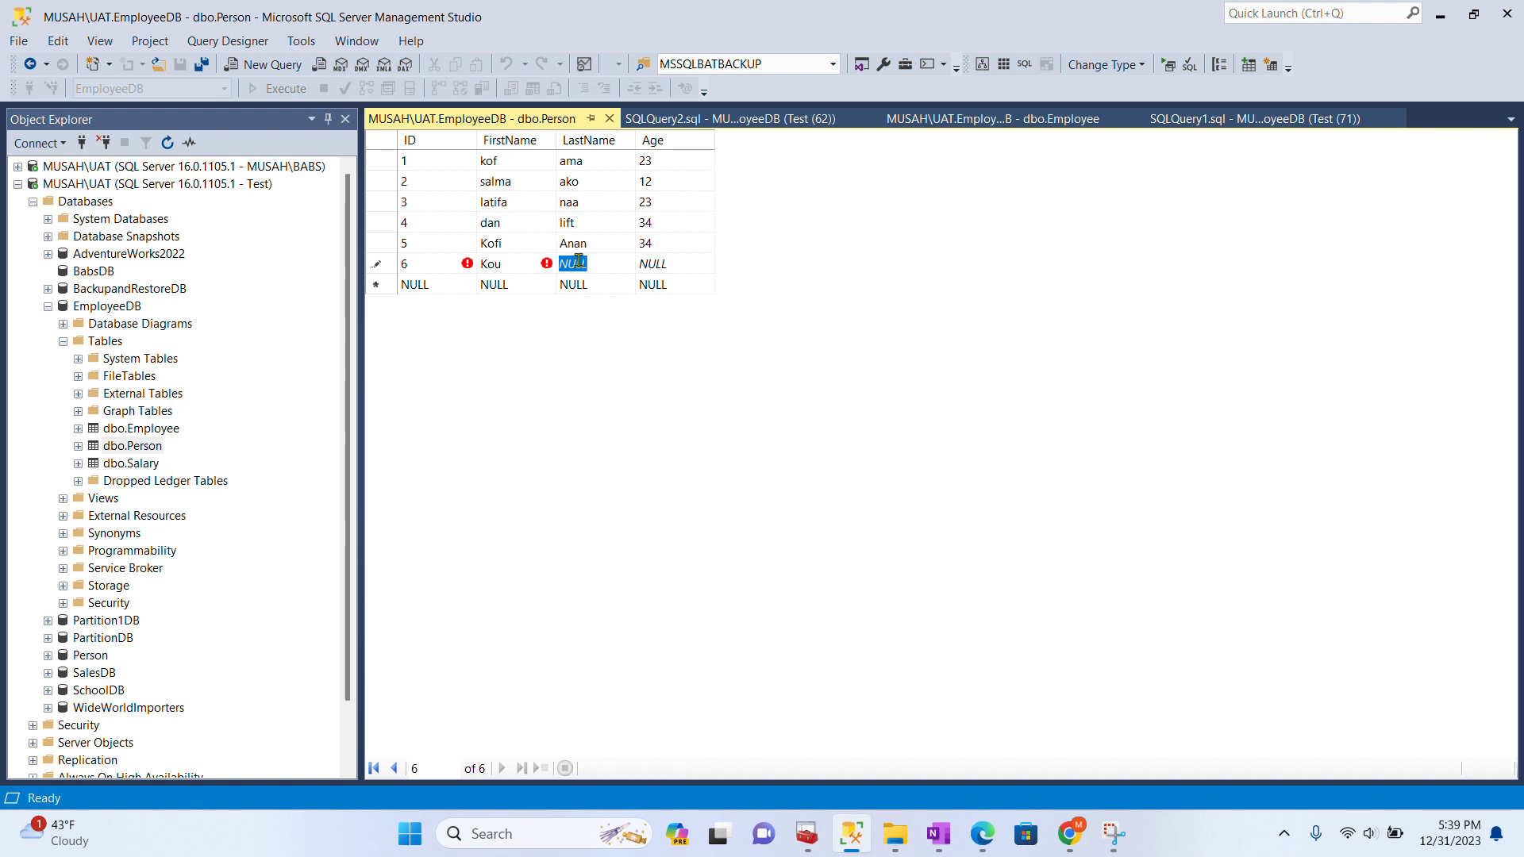
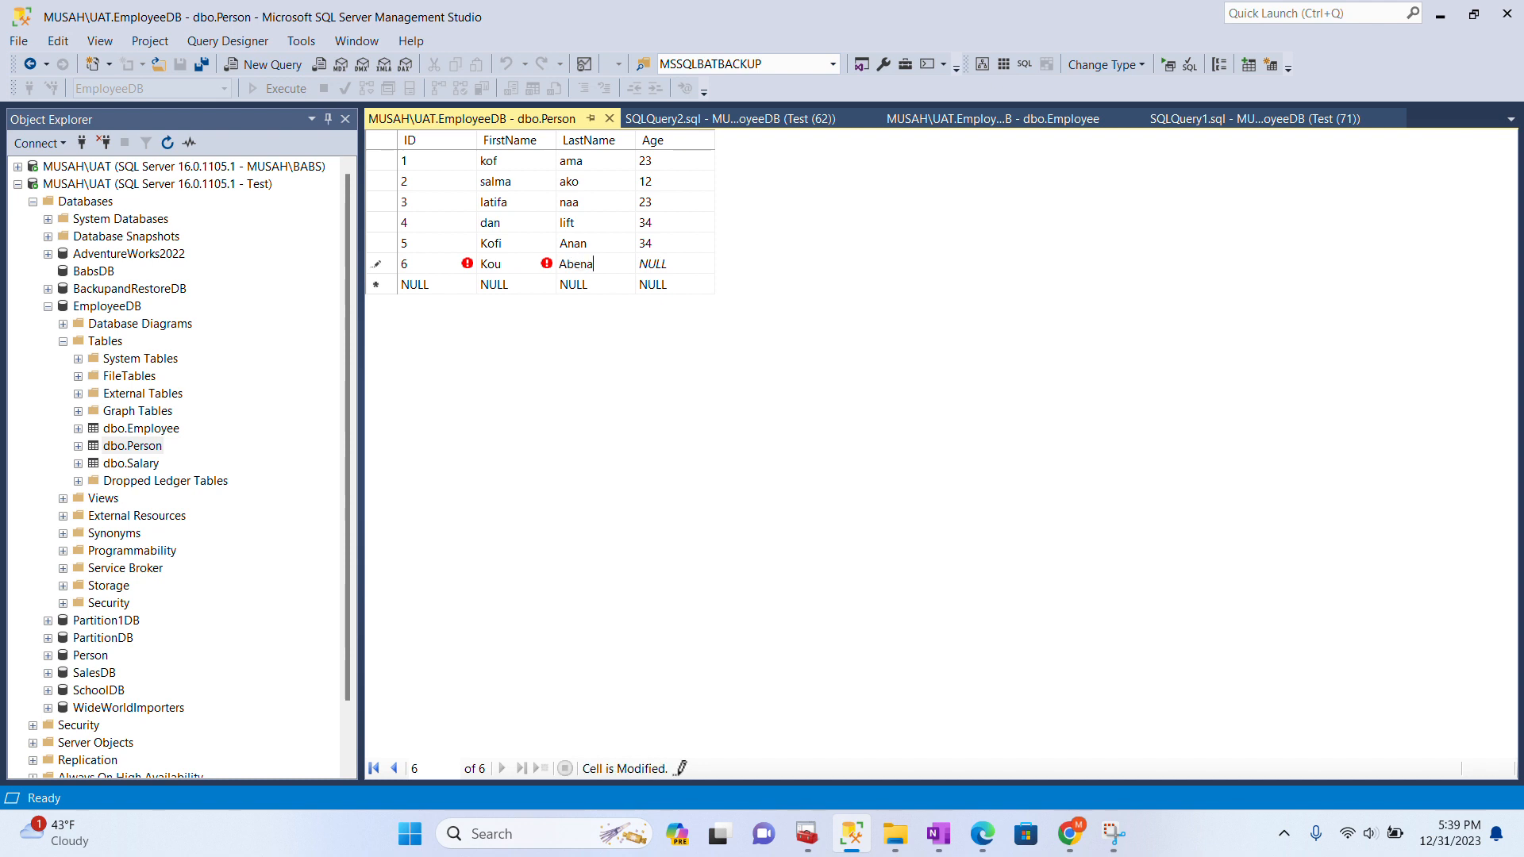
{"action": "key", "text": "Tab"}
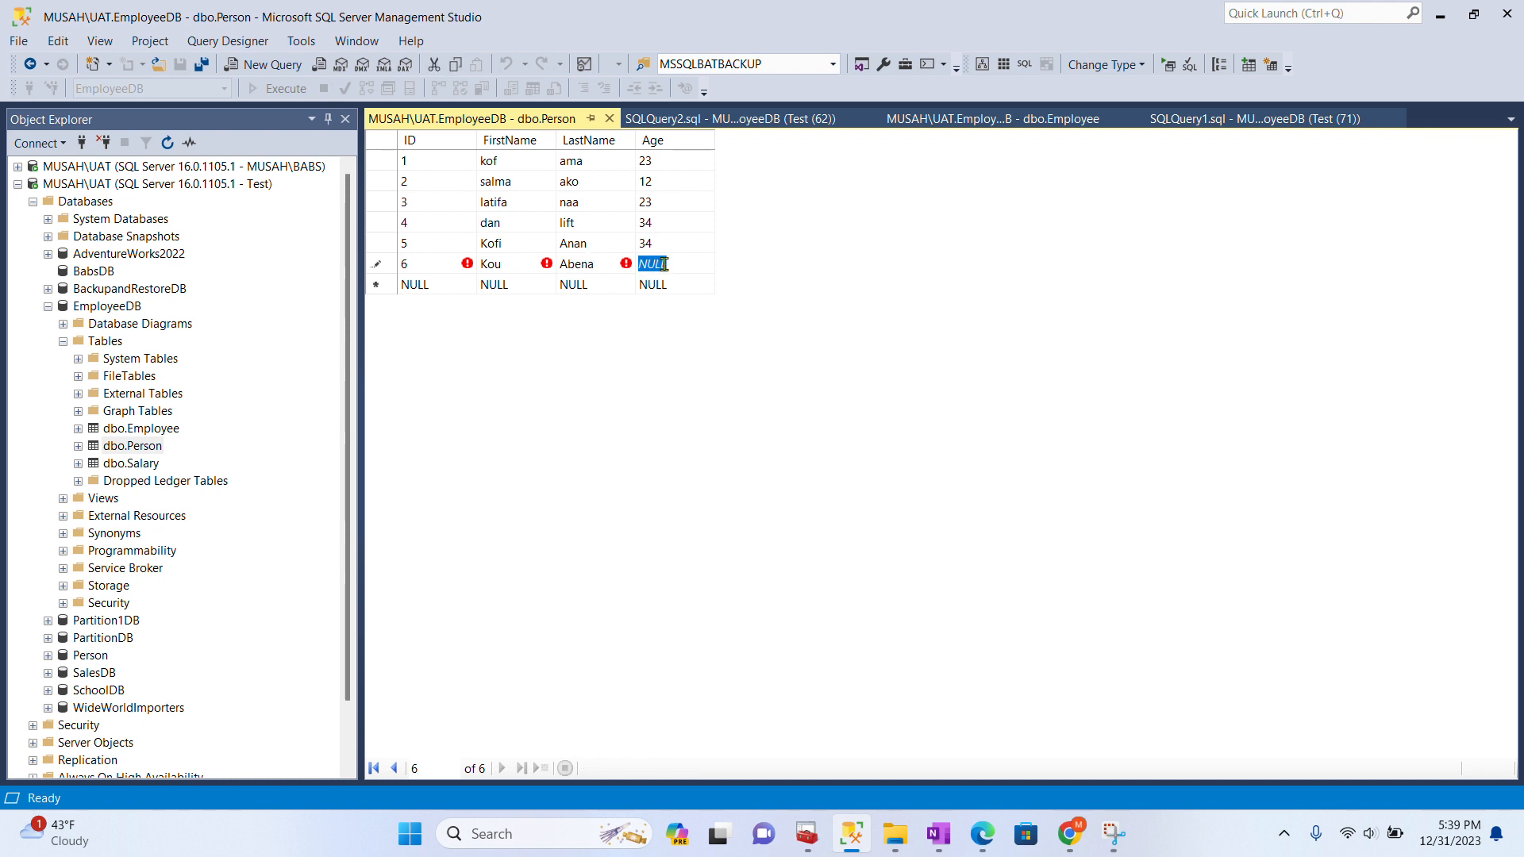
{"action": "type", "text": "34"}
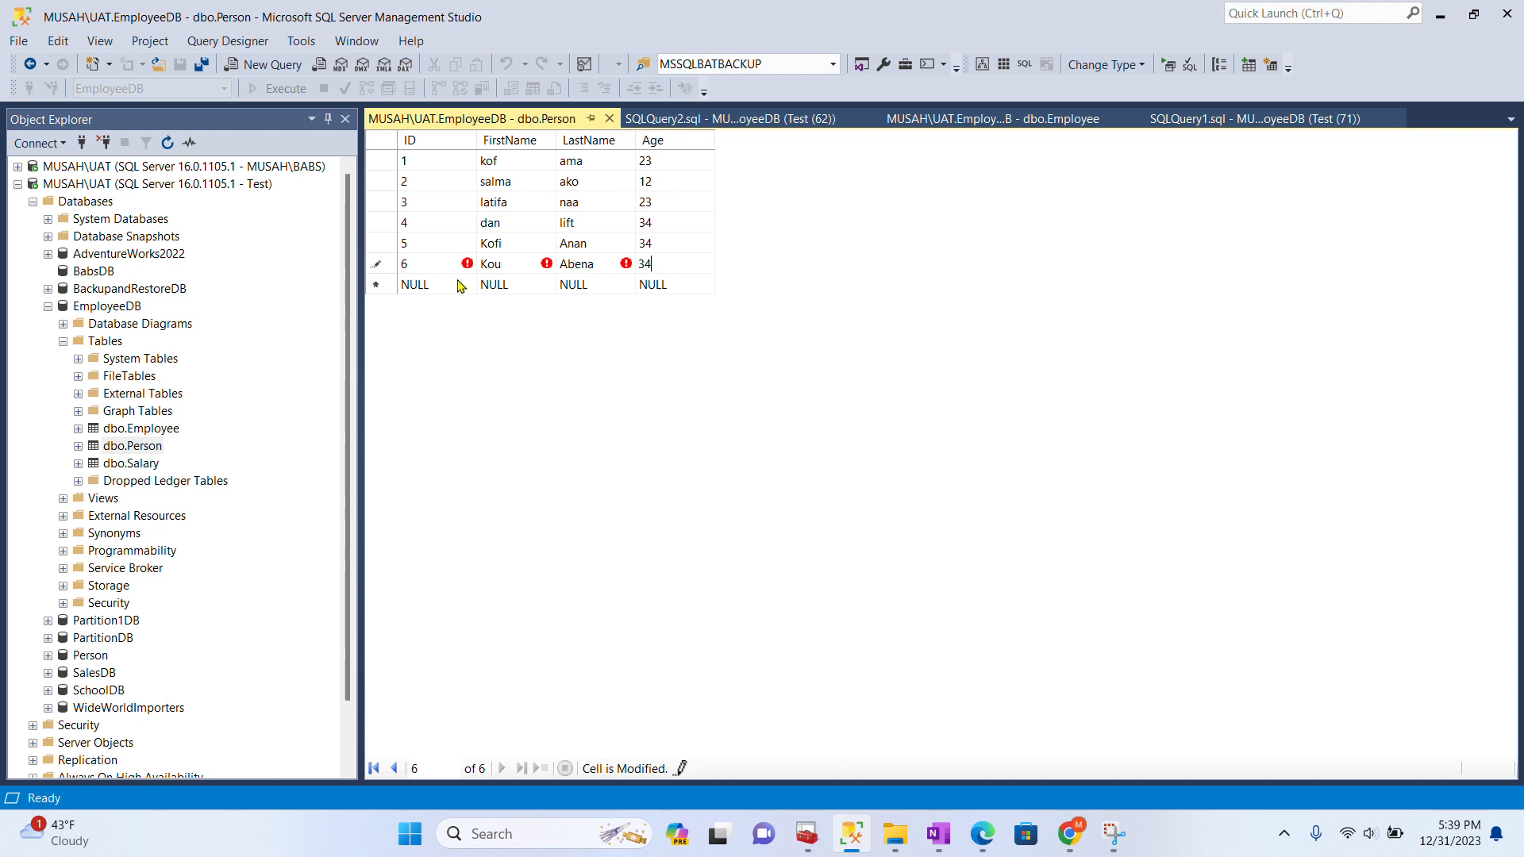
{"action": "left_click", "coordinate": [458, 286]}
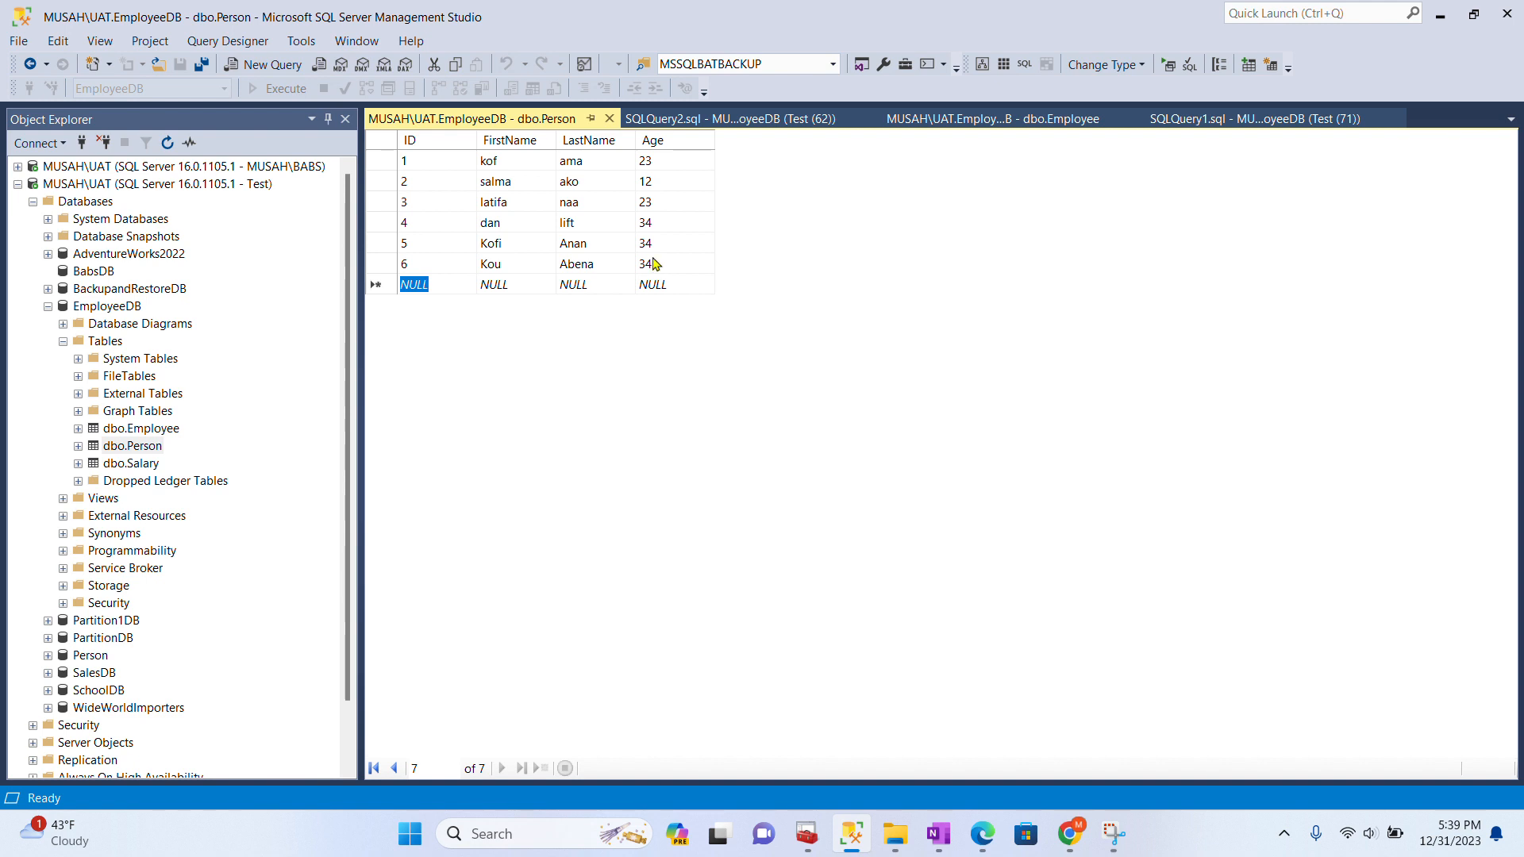
{"action": "left_click", "coordinate": [717, 118]}
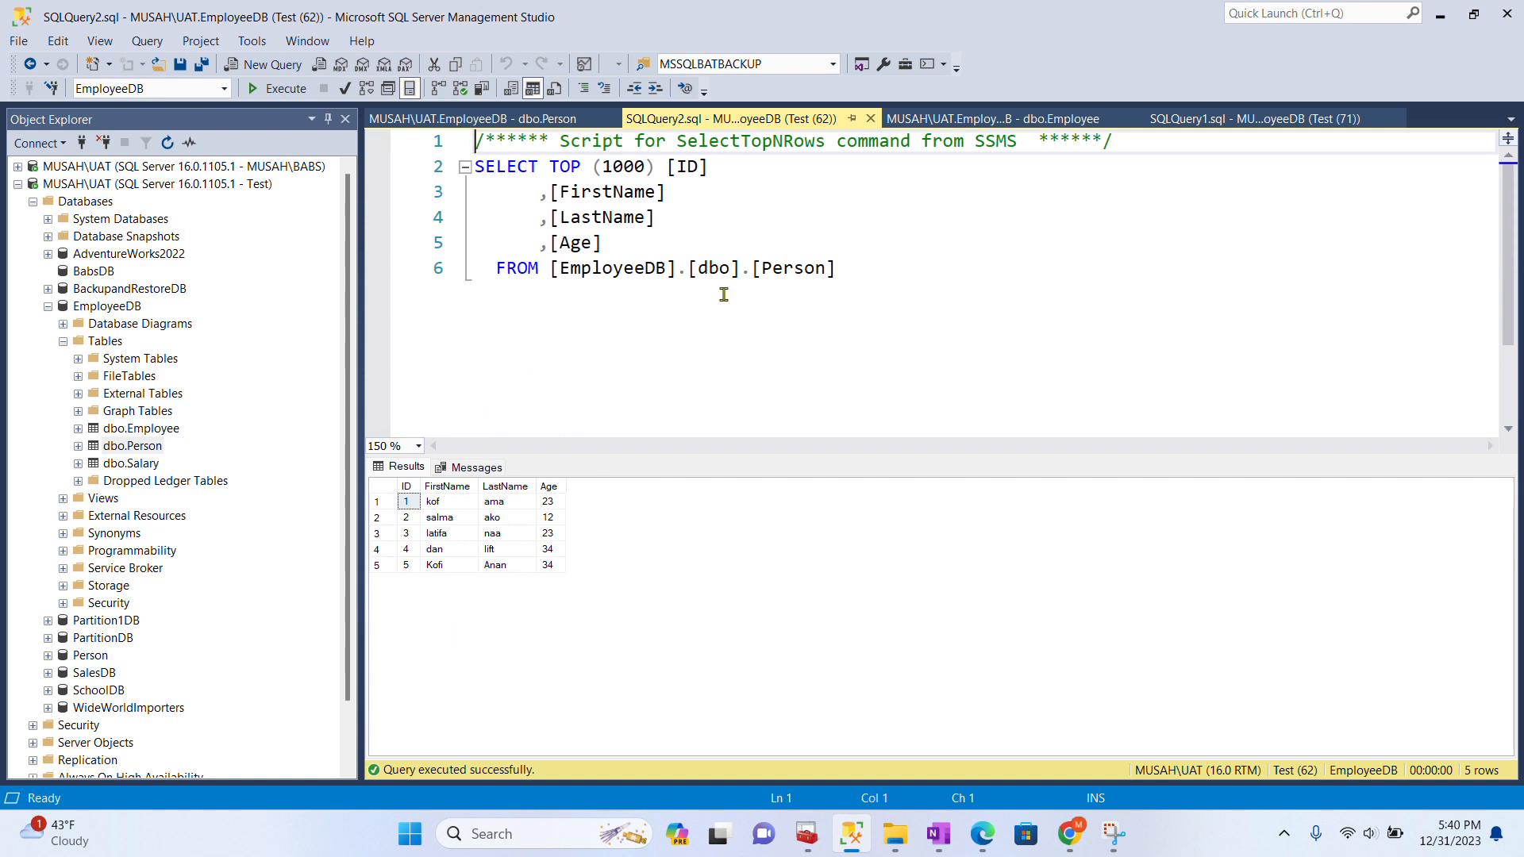
- Re-run the Person query and write 'delete from person where ID=6' beneath it
{"action": "left_click", "coordinate": [300, 99]}
{"action": "left_click", "coordinate": [851, 281]}
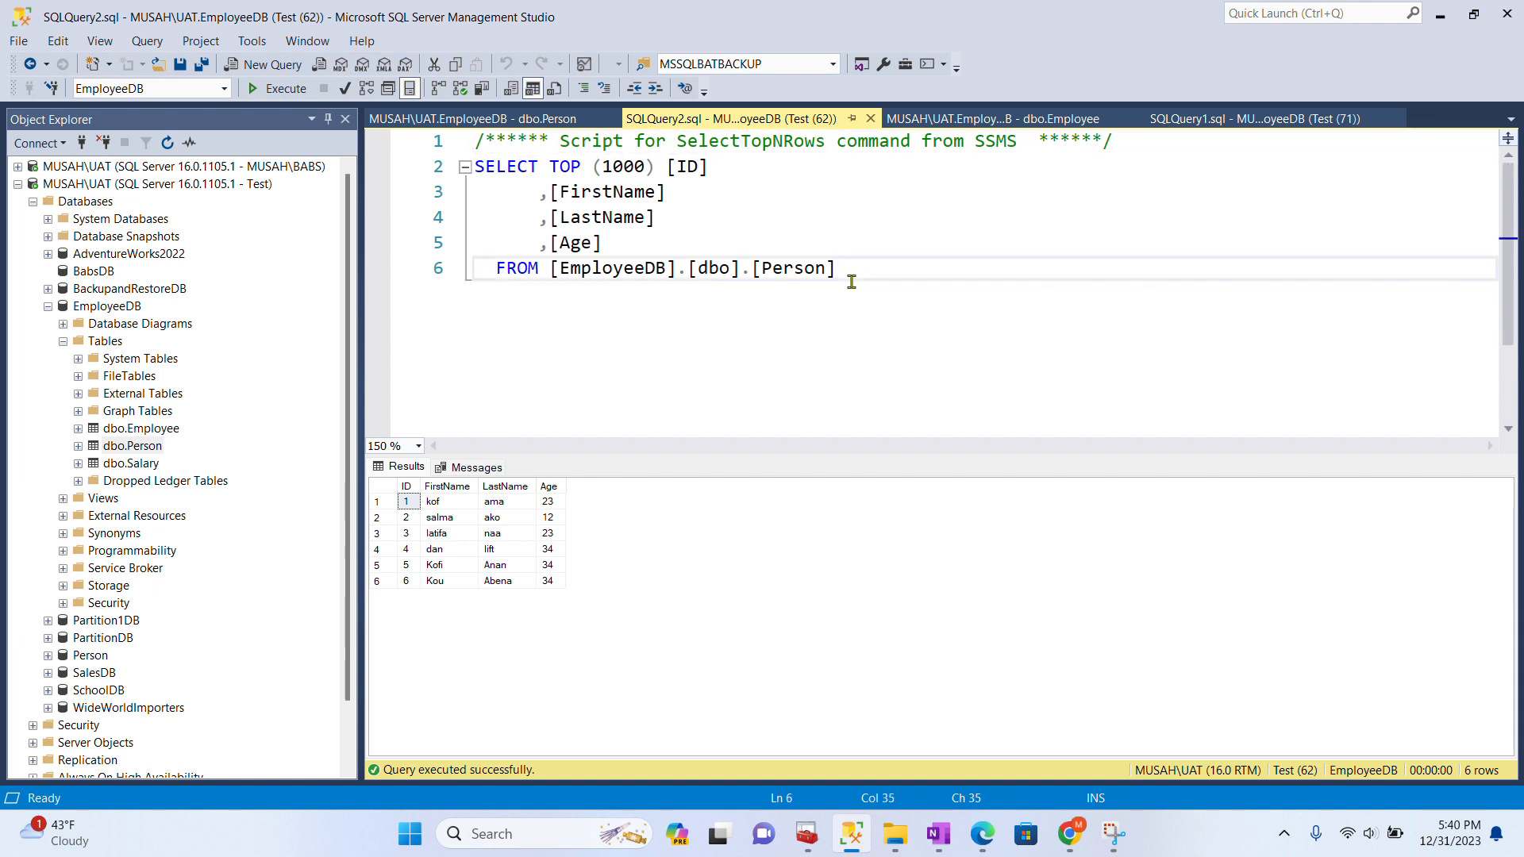
{"action": "key", "text": "Return"}
{"action": "key", "text": "Return"}
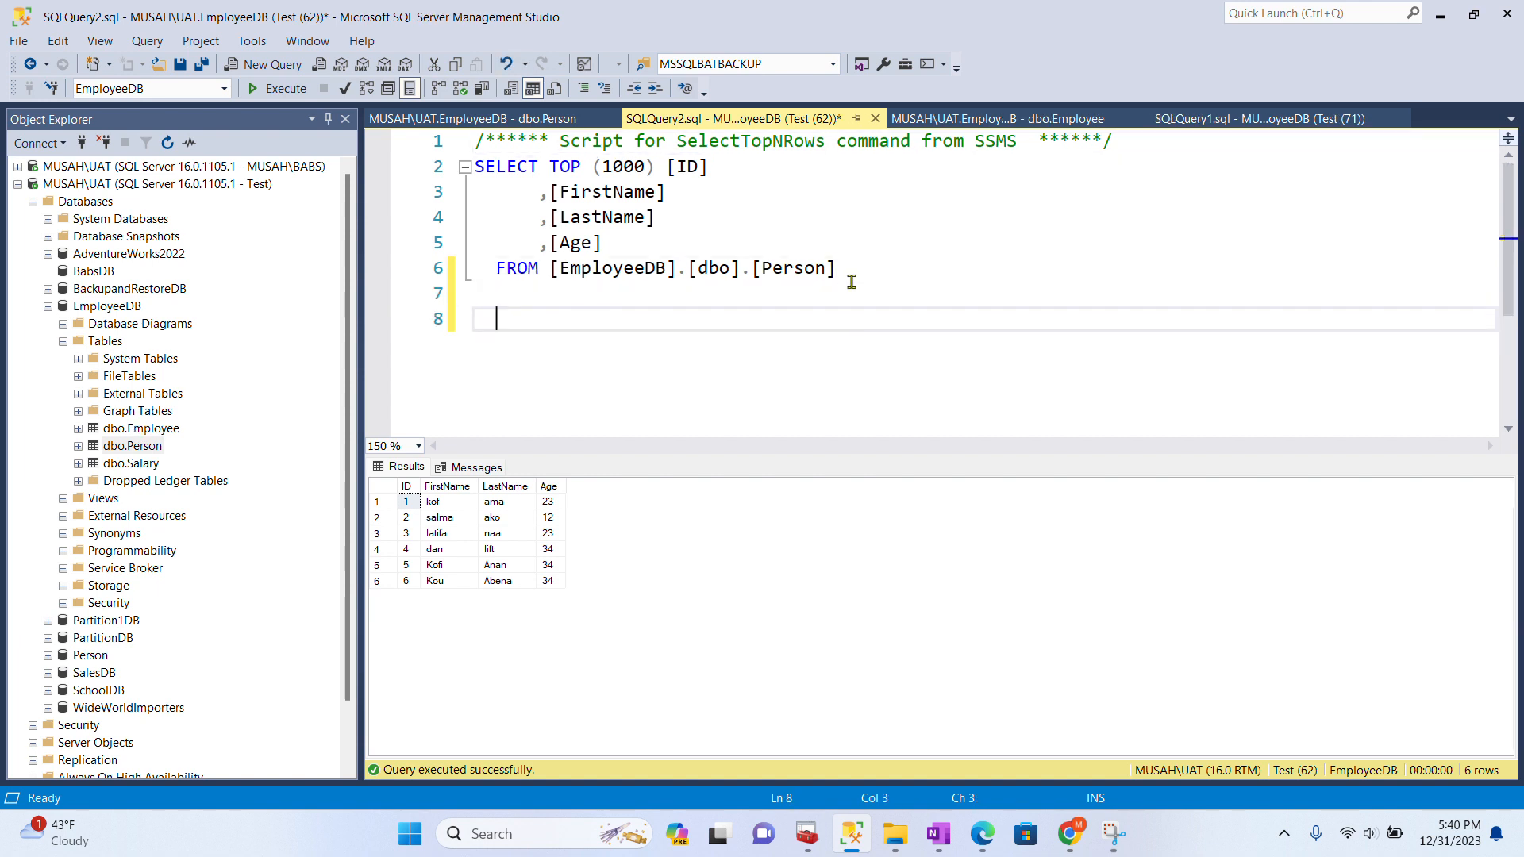
{"action": "type", "text": "delete from p"}
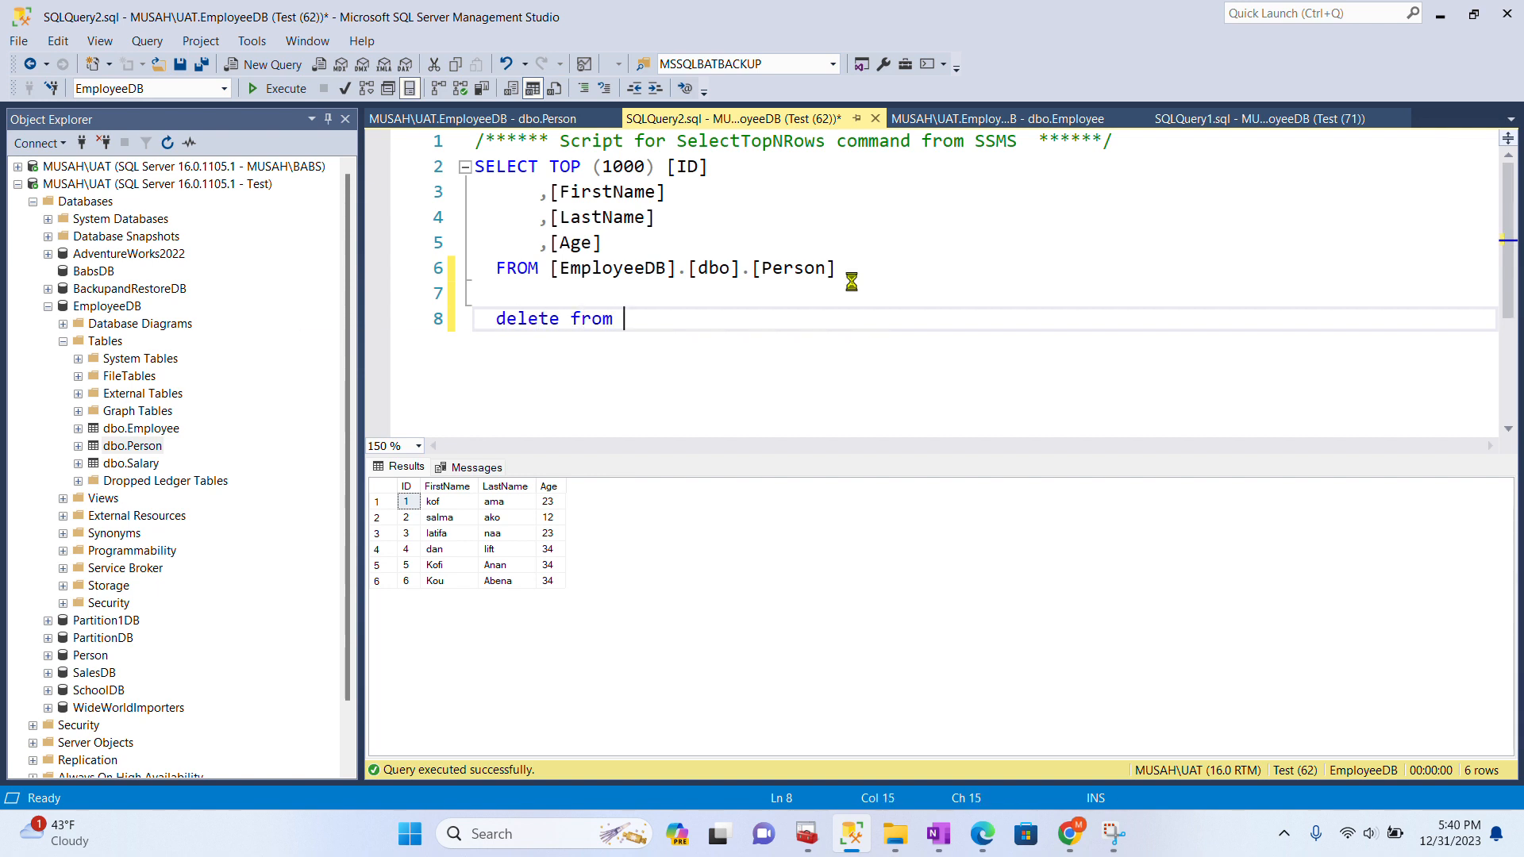
{"action": "type", "text": "erson"}
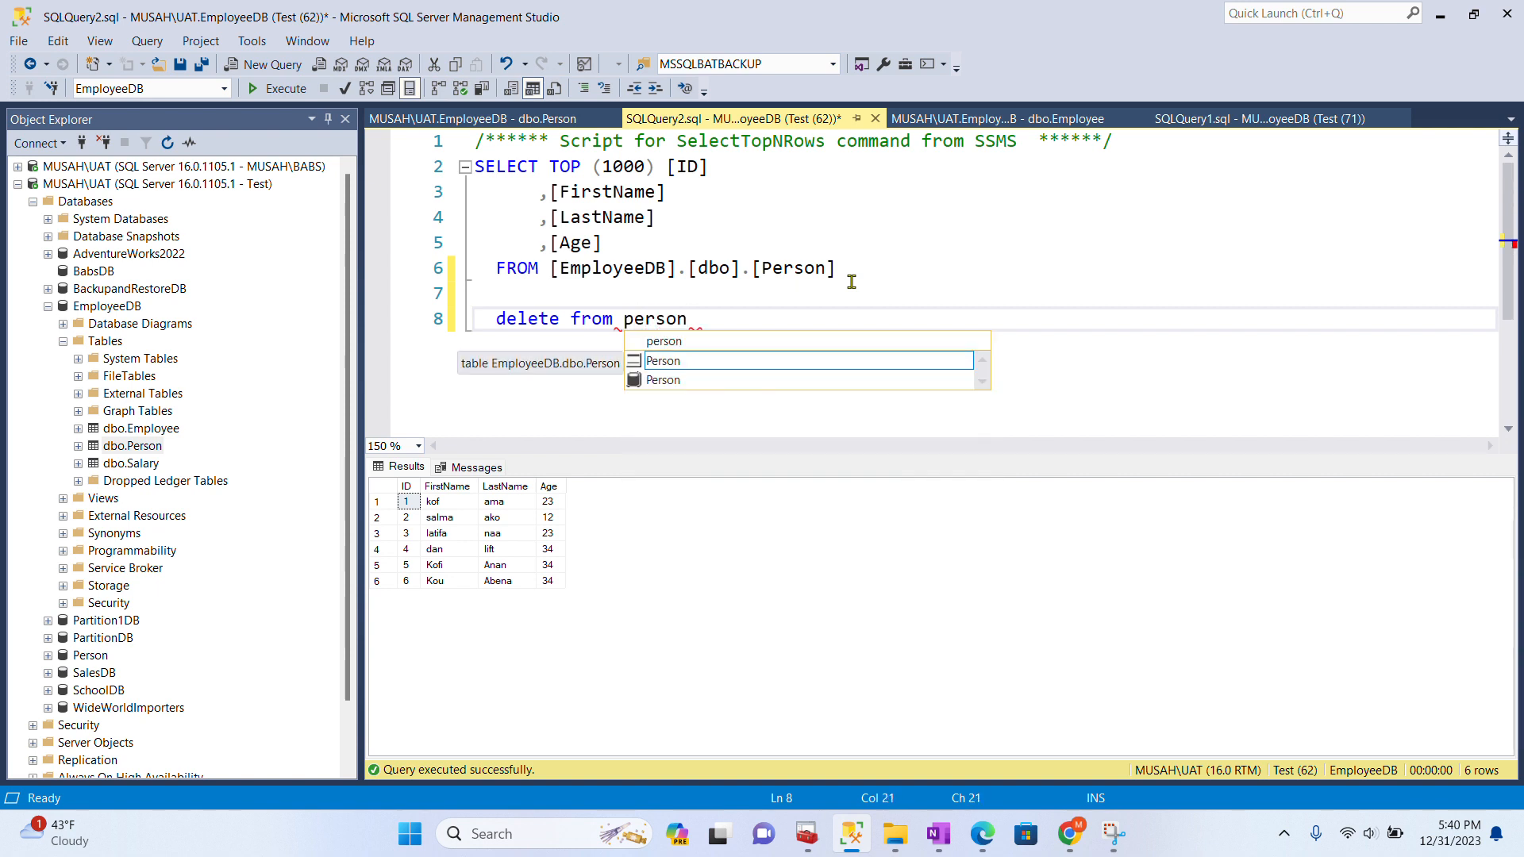
{"action": "key", "text": "Escape"}
{"action": "key", "text": "Return"}
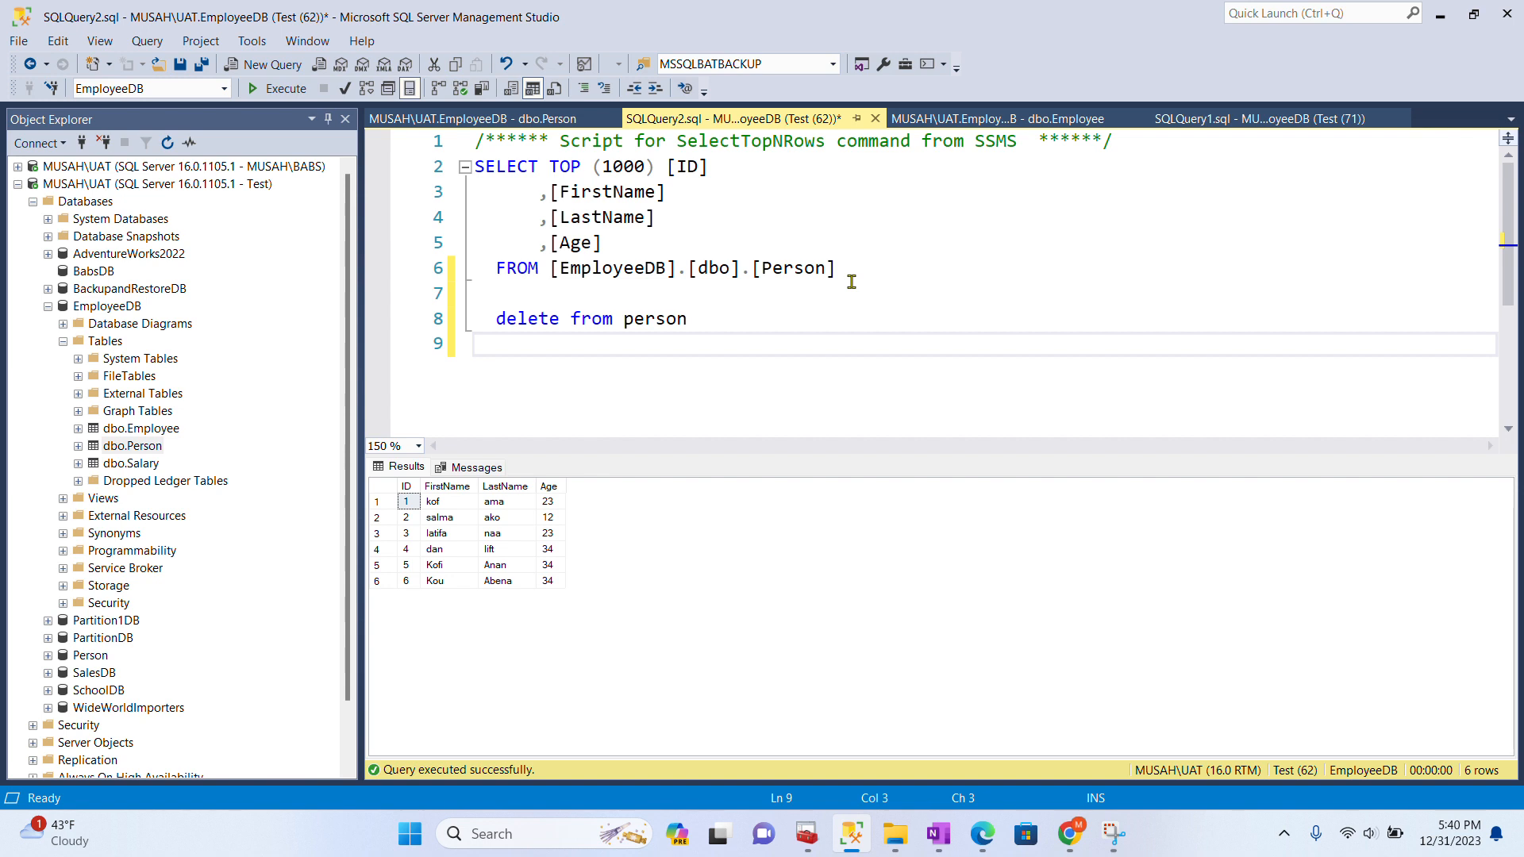
{"action": "type", "text": "where ID"}
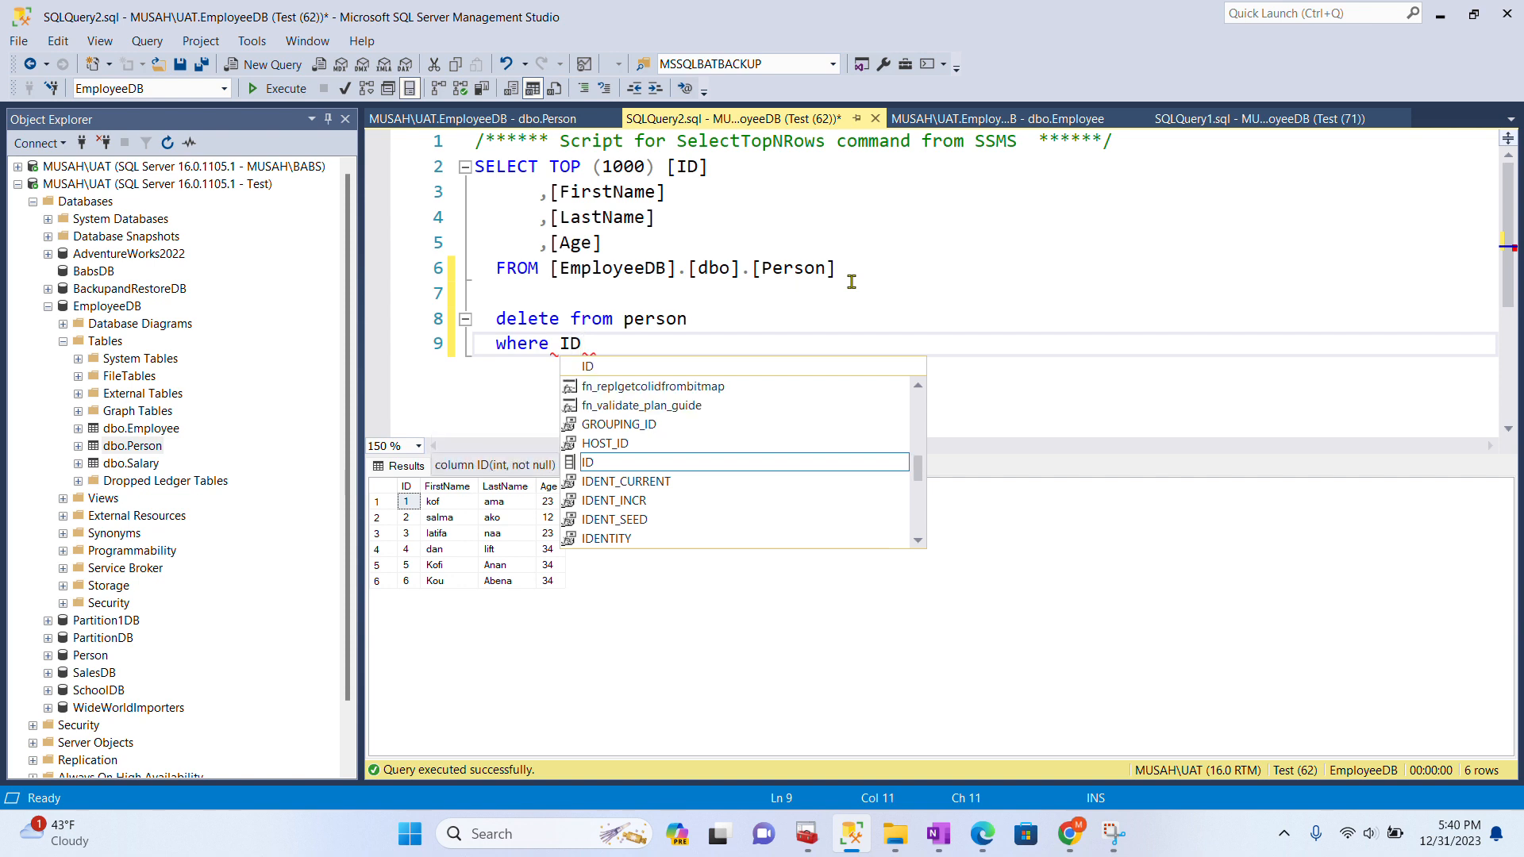
{"action": "type", "text": "=6"}
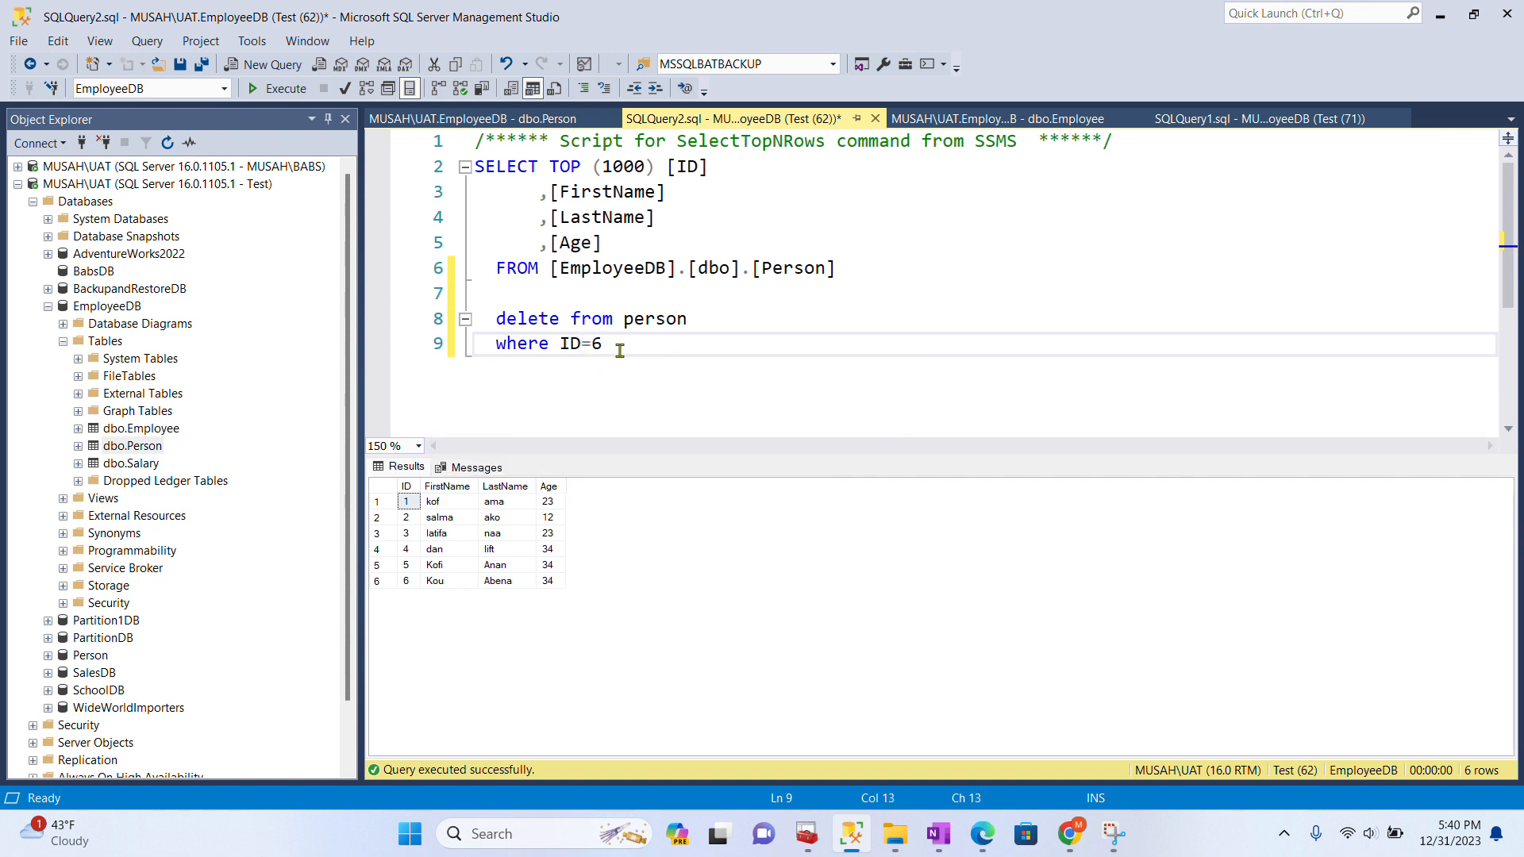
- Run only the delete statement, which fails with DELETE permission denied on dbo.Person
{"action": "left_click_drag", "start_coordinate": [618, 350], "coordinate": [496, 319]}
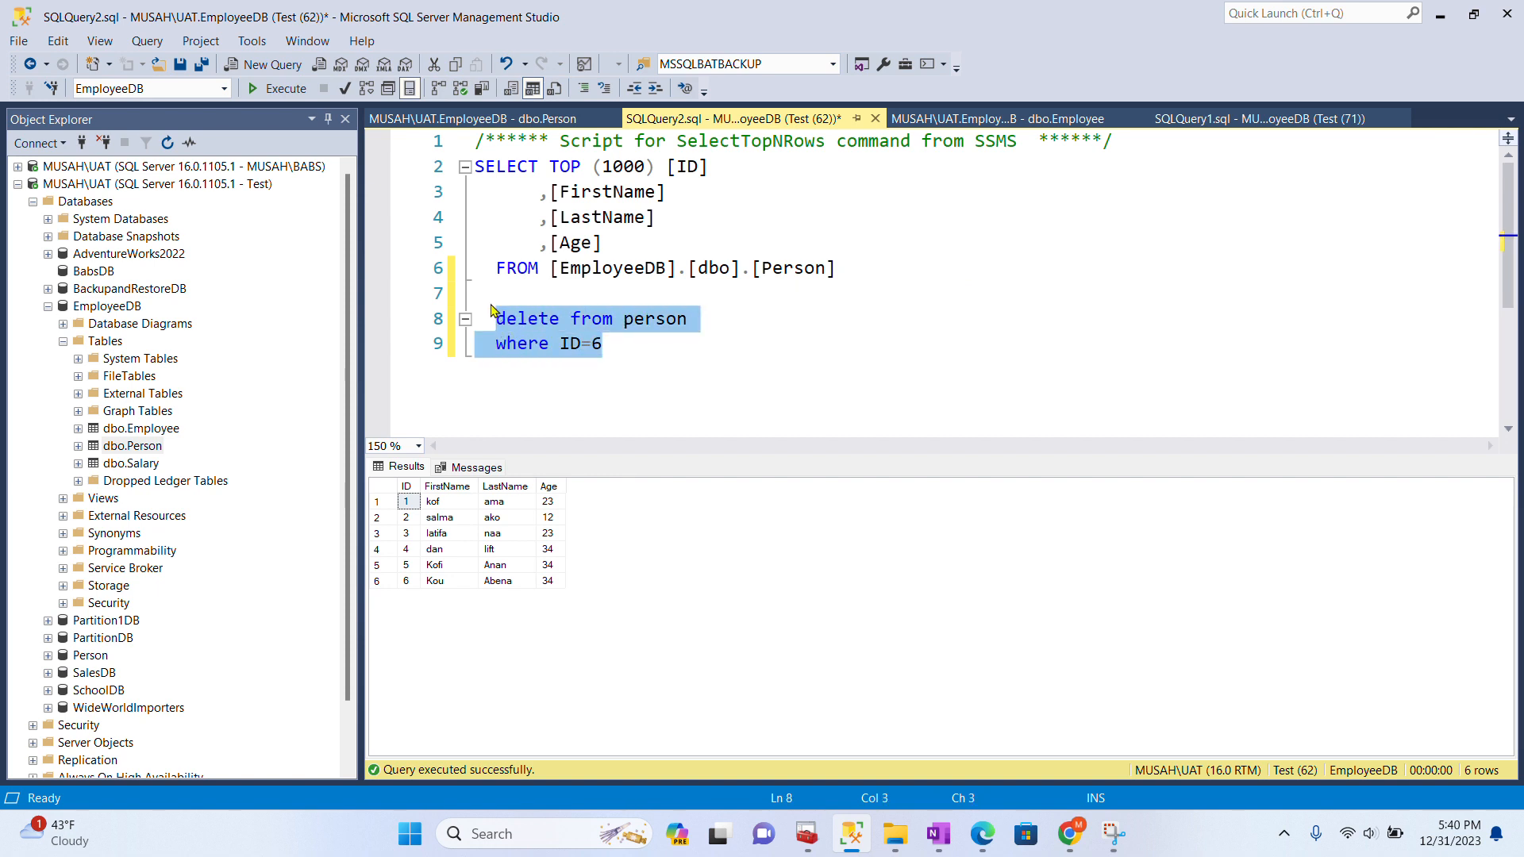
{"action": "left_click", "coordinate": [278, 88]}
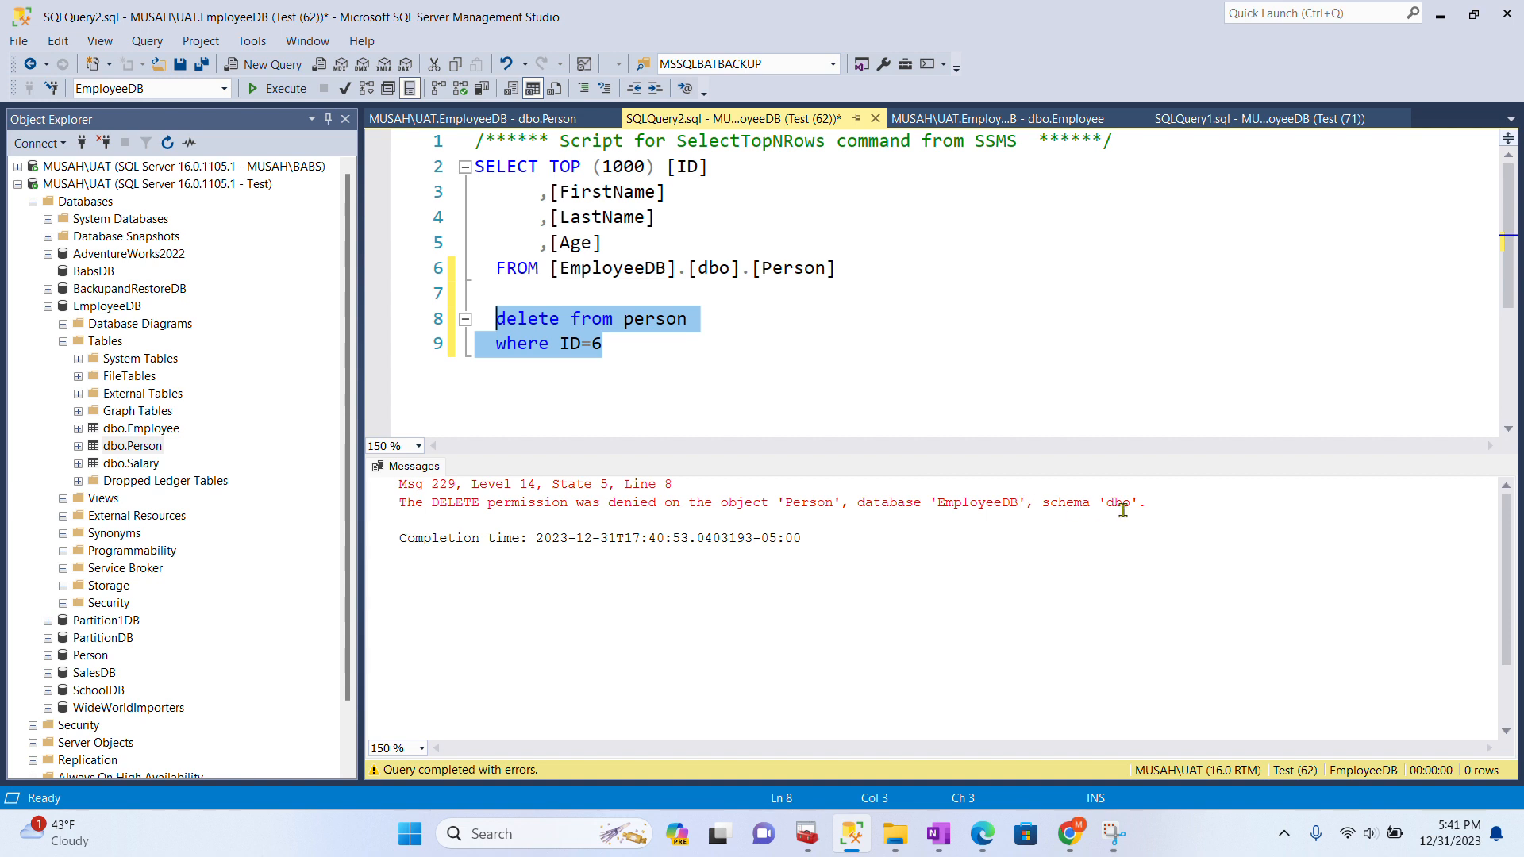
{"action": "left_click", "coordinate": [131, 464]}
{"action": "right_click", "coordinate": [133, 468]}
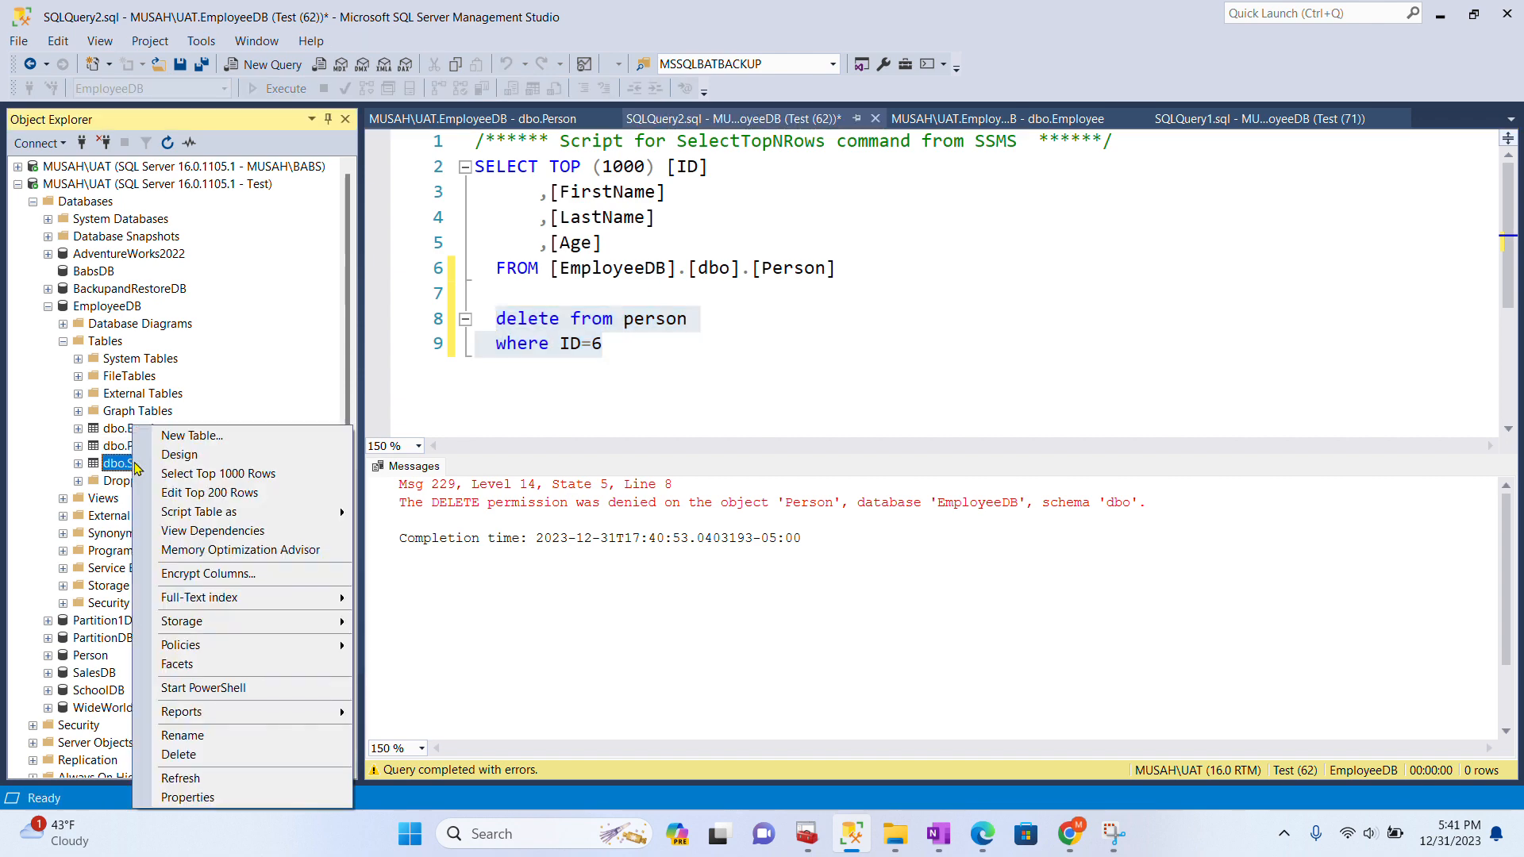
- Query the top 1000 rows of dbo.Salary, returning 20 rows
{"action": "left_click", "coordinate": [211, 476]}
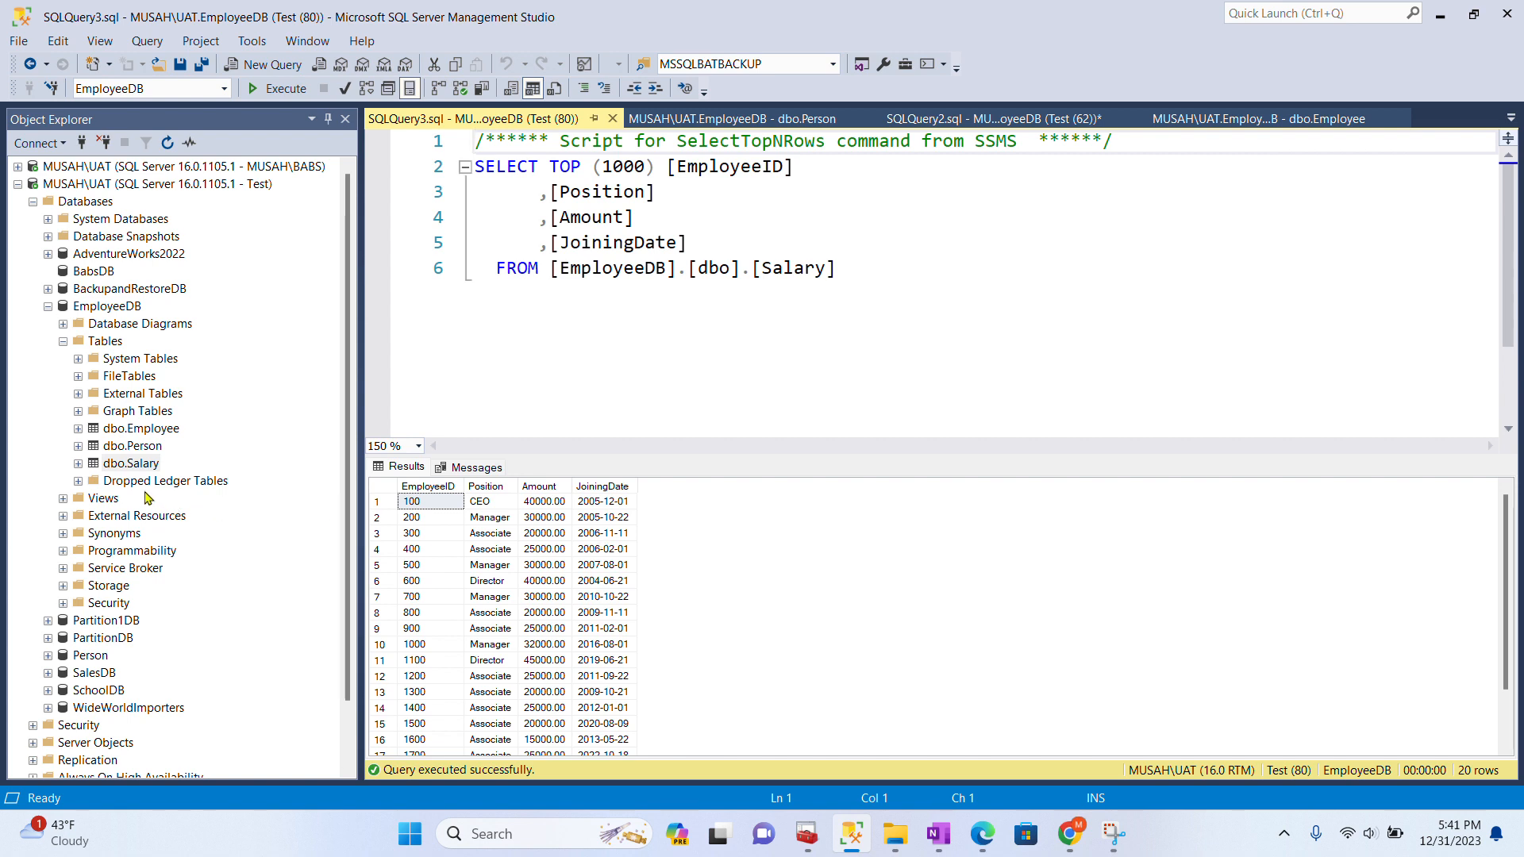
{"action": "right_click", "coordinate": [133, 468]}
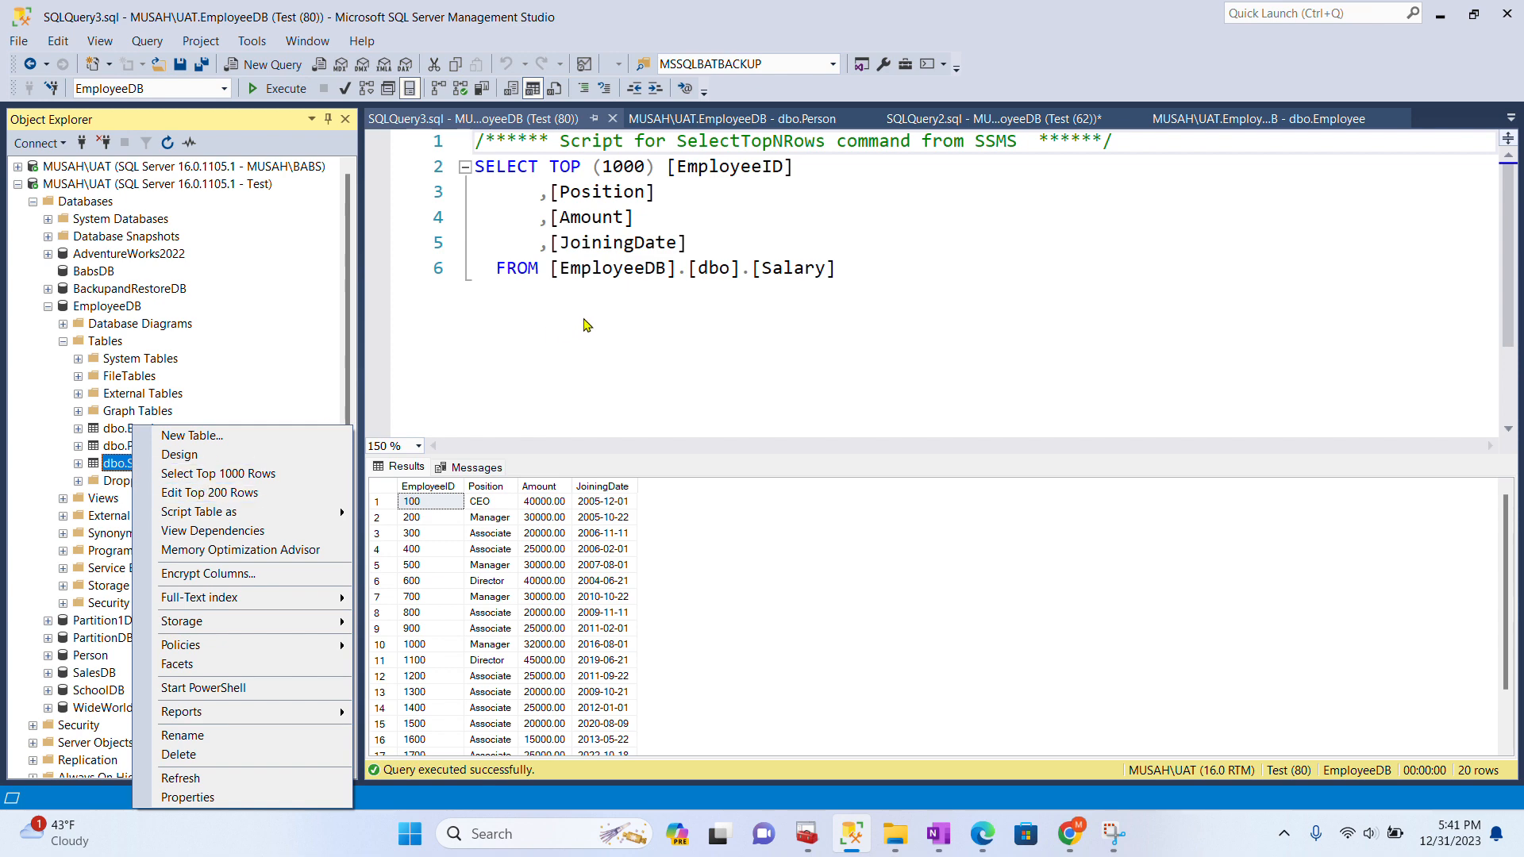
{"action": "left_click", "coordinate": [858, 289]}
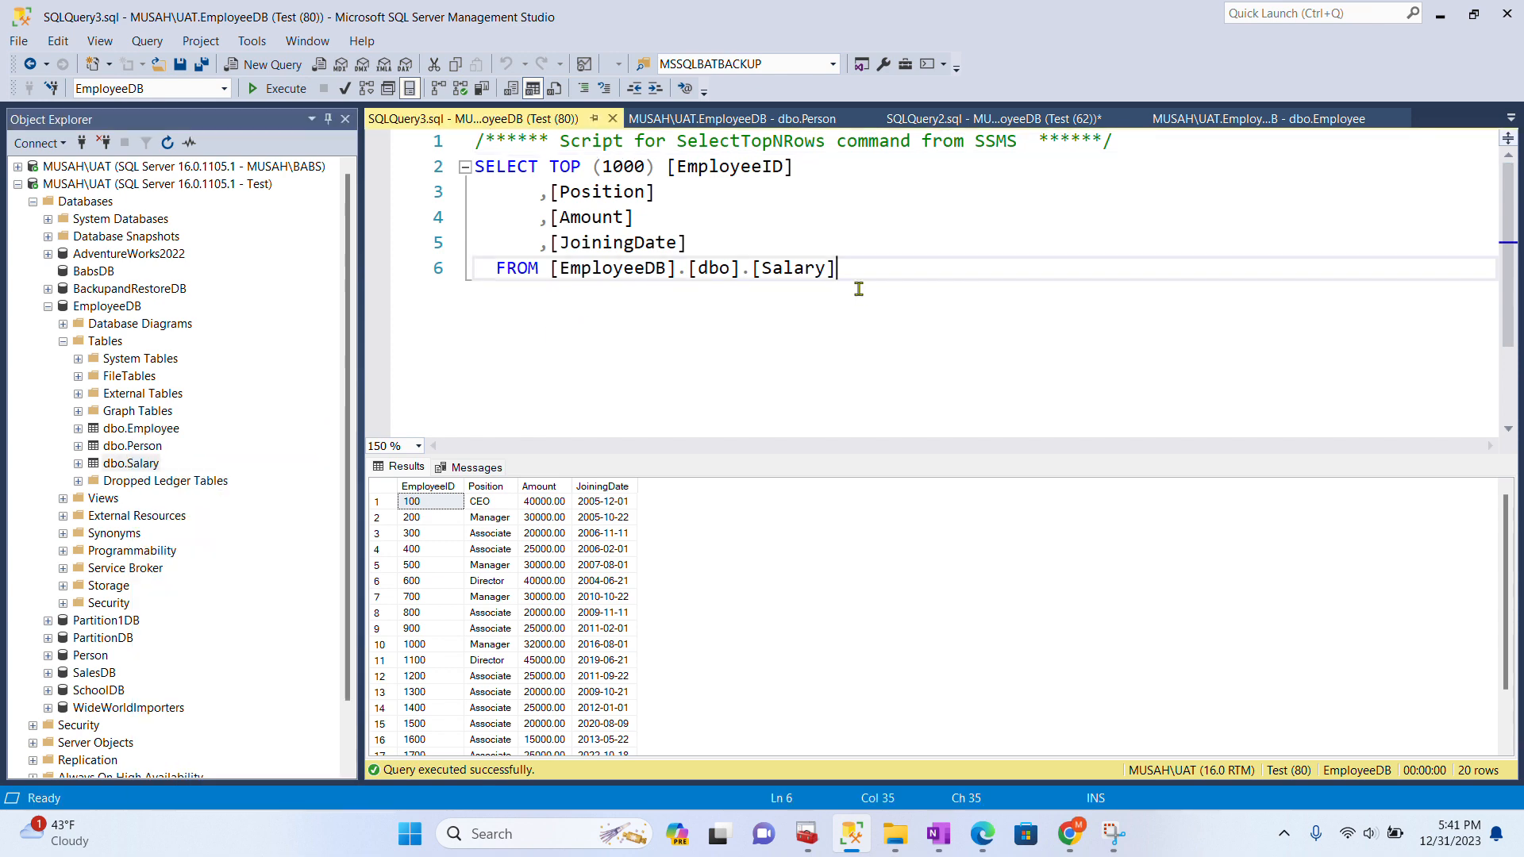
{"action": "key", "text": "Return"}
{"action": "key", "text": "Return"}
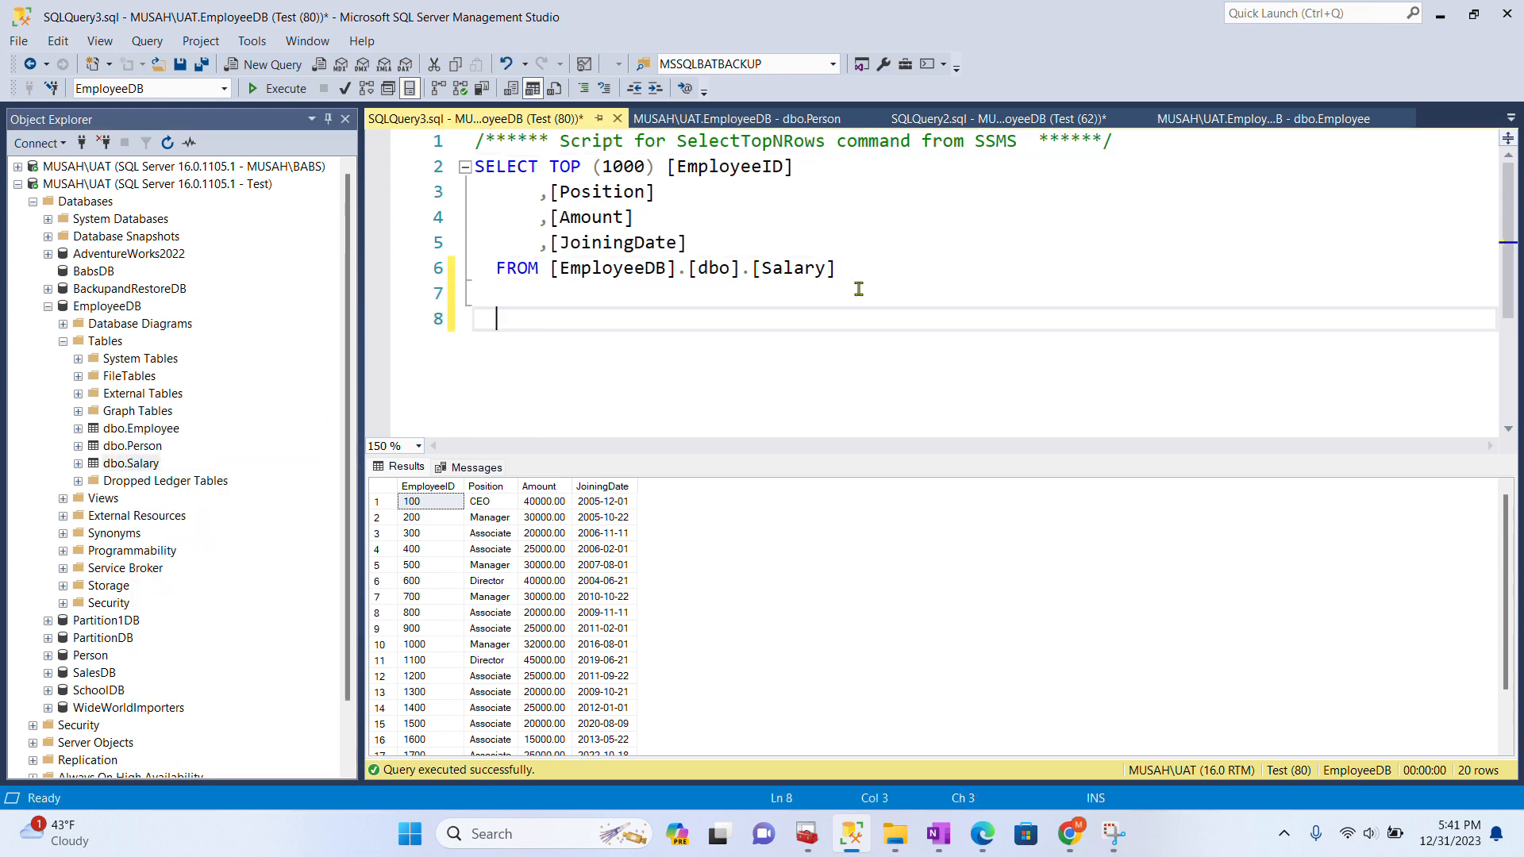
- Write 'delete from salary where EmployeeID=100' below the query and select that statement
{"action": "type", "text": "delete from "}
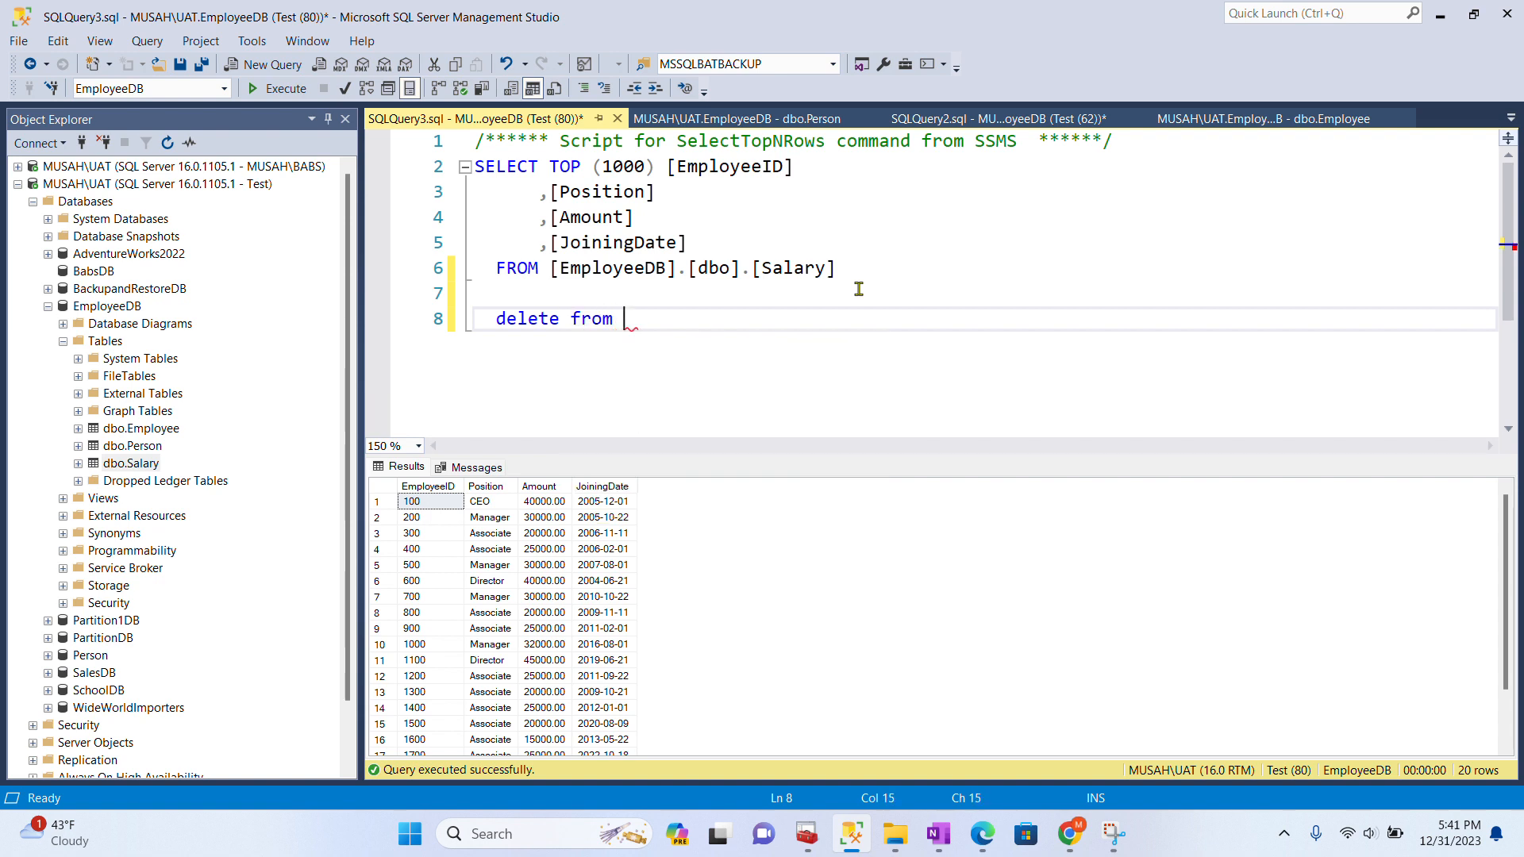
{"action": "type", "text": "salary"}
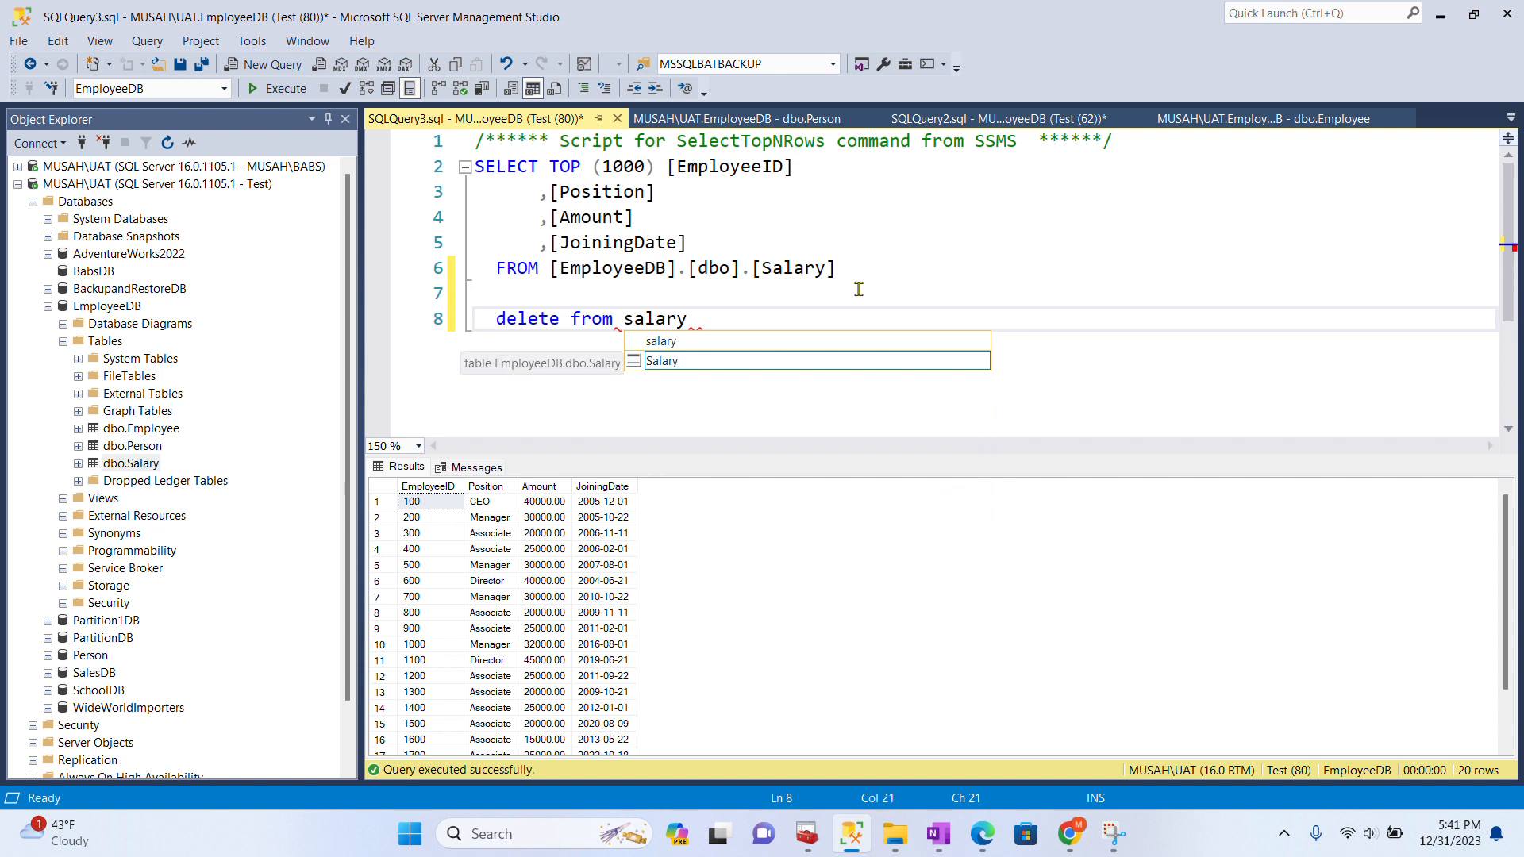
{"action": "type", "text": "where"}
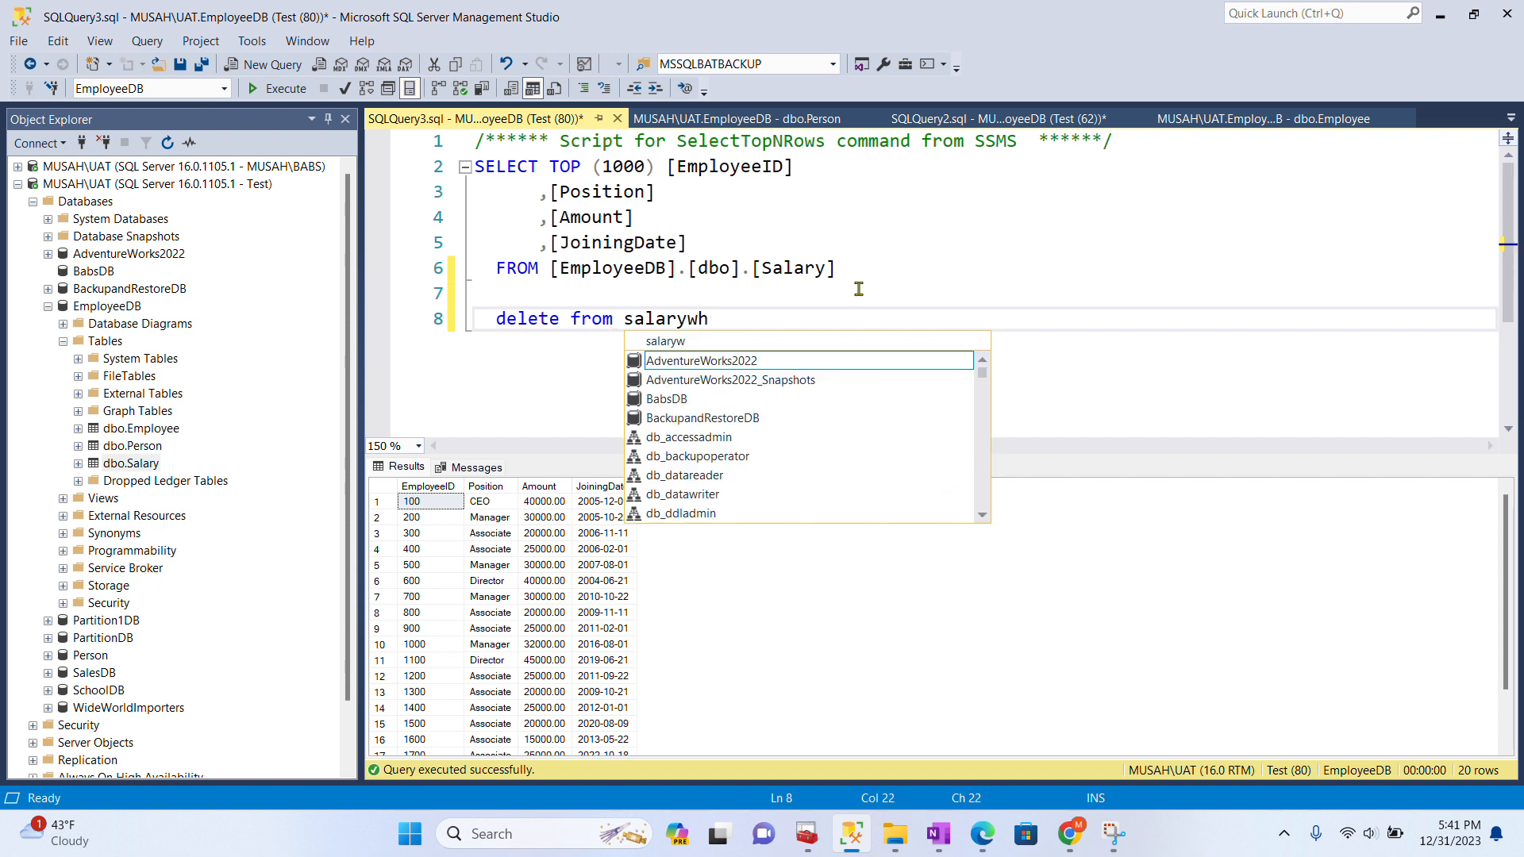
{"action": "key", "text": "BackSpace"}
{"action": "key", "text": "BackSpace"}
{"action": "key", "text": "BackSpace"}
{"action": "key", "text": "BackSpace"}
{"action": "key", "text": "BackSpace"}
{"action": "key", "text": "Escape"}
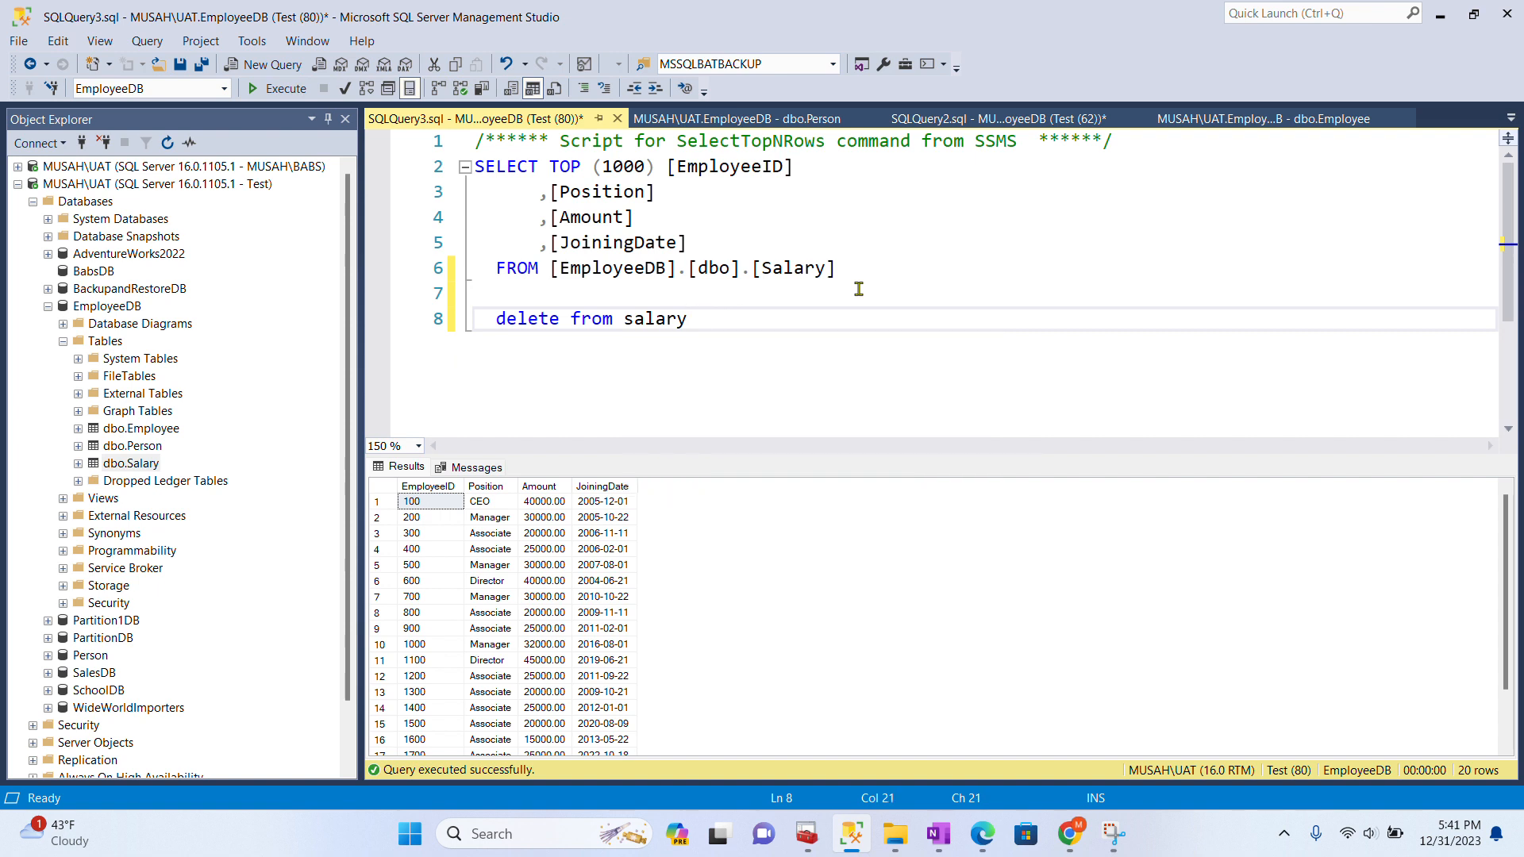
{"action": "key", "text": "Return"}
{"action": "type", "text": "where"}
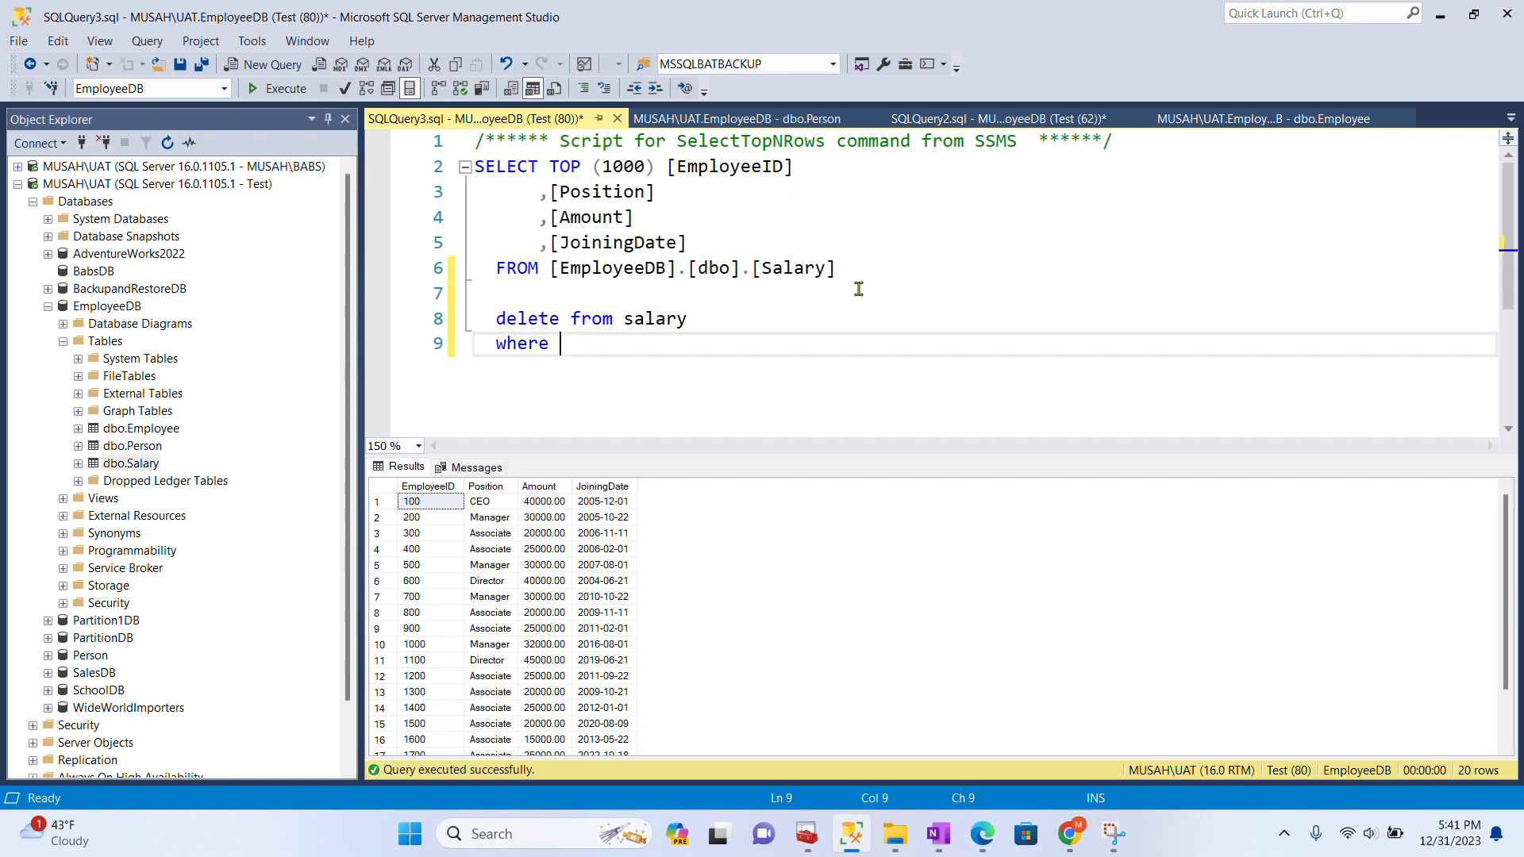
{"action": "type", "text": " ID"}
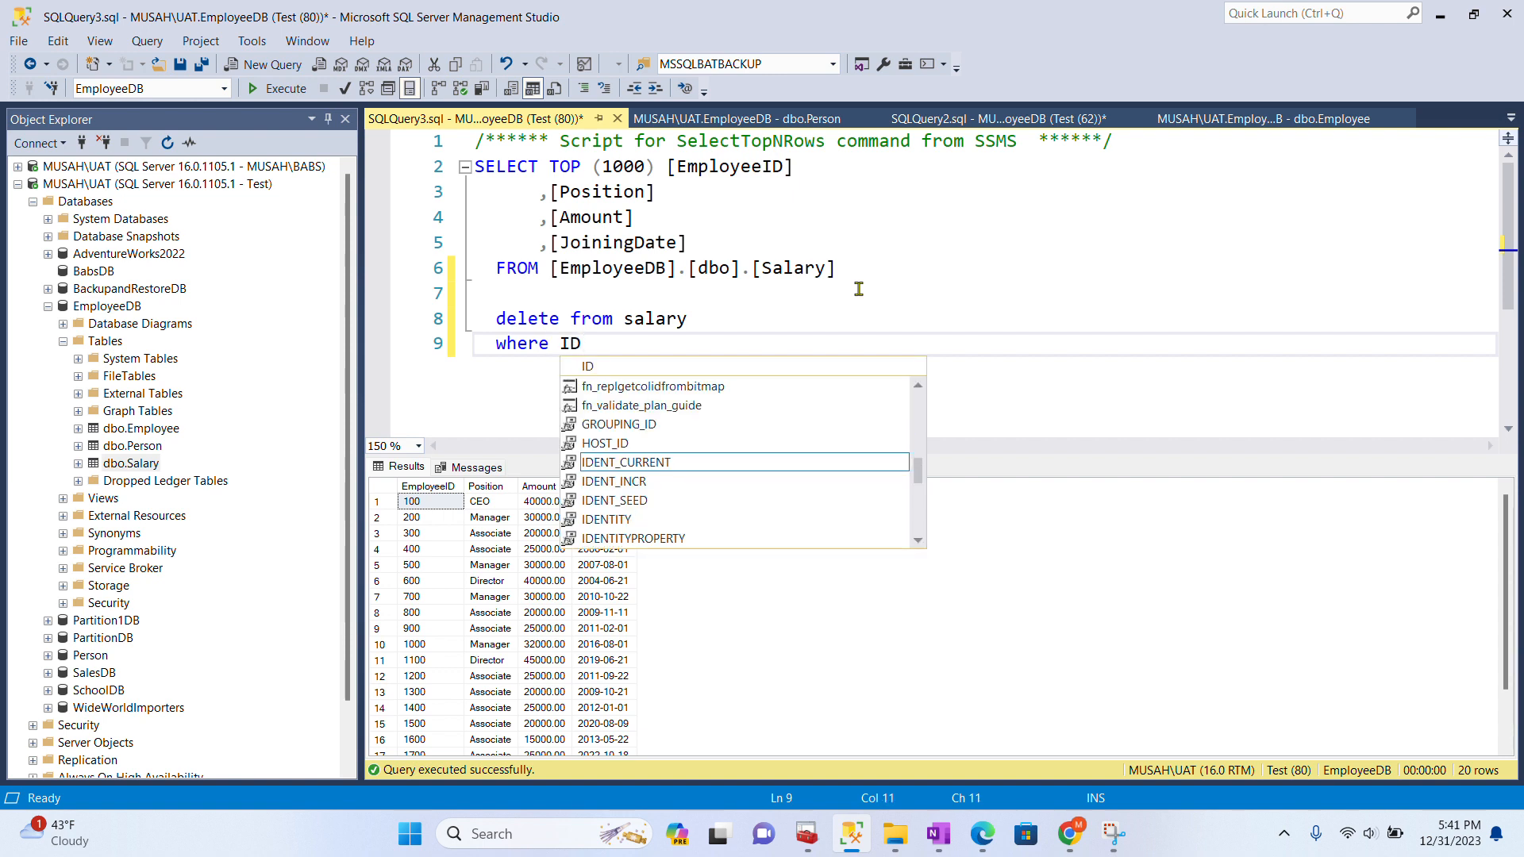
{"action": "type", "text": "="}
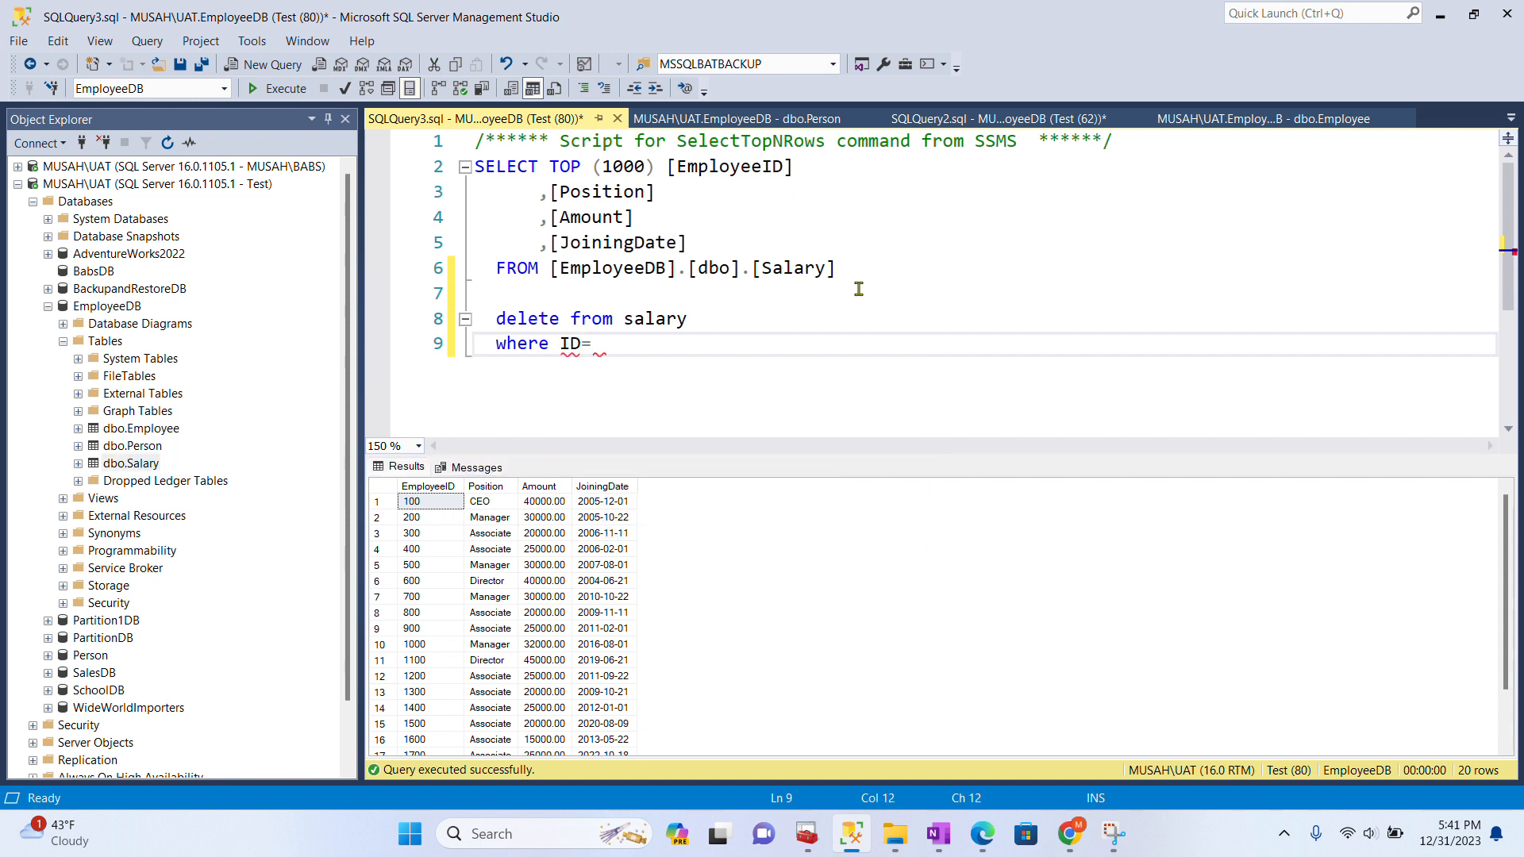
{"action": "type", "text": "100"}
{"action": "left_click", "coordinate": [563, 343]}
{"action": "type", "text": "Employee"}
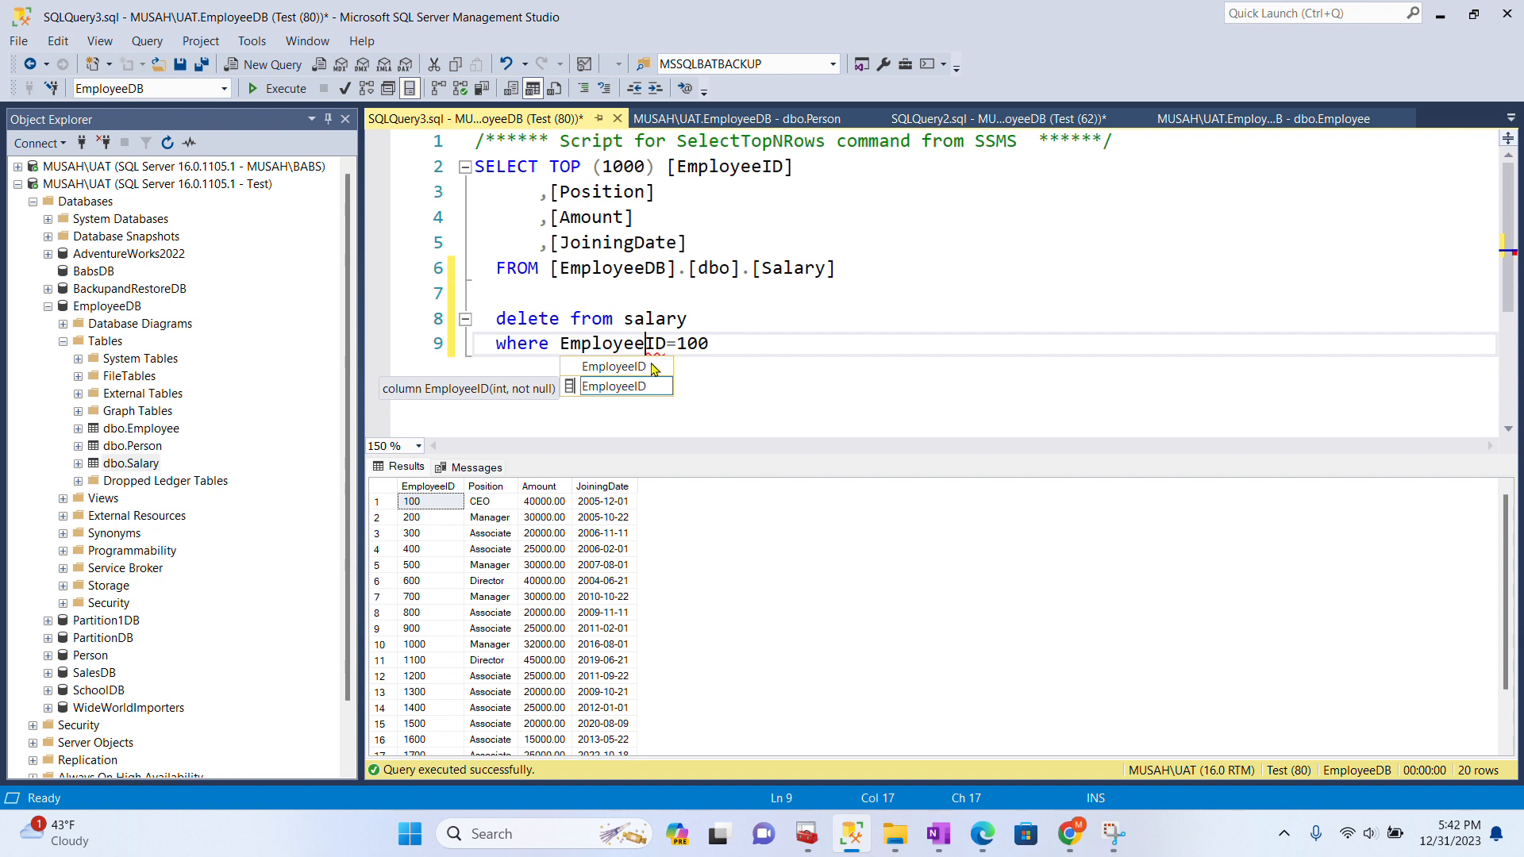
{"action": "left_click", "coordinate": [709, 343]}
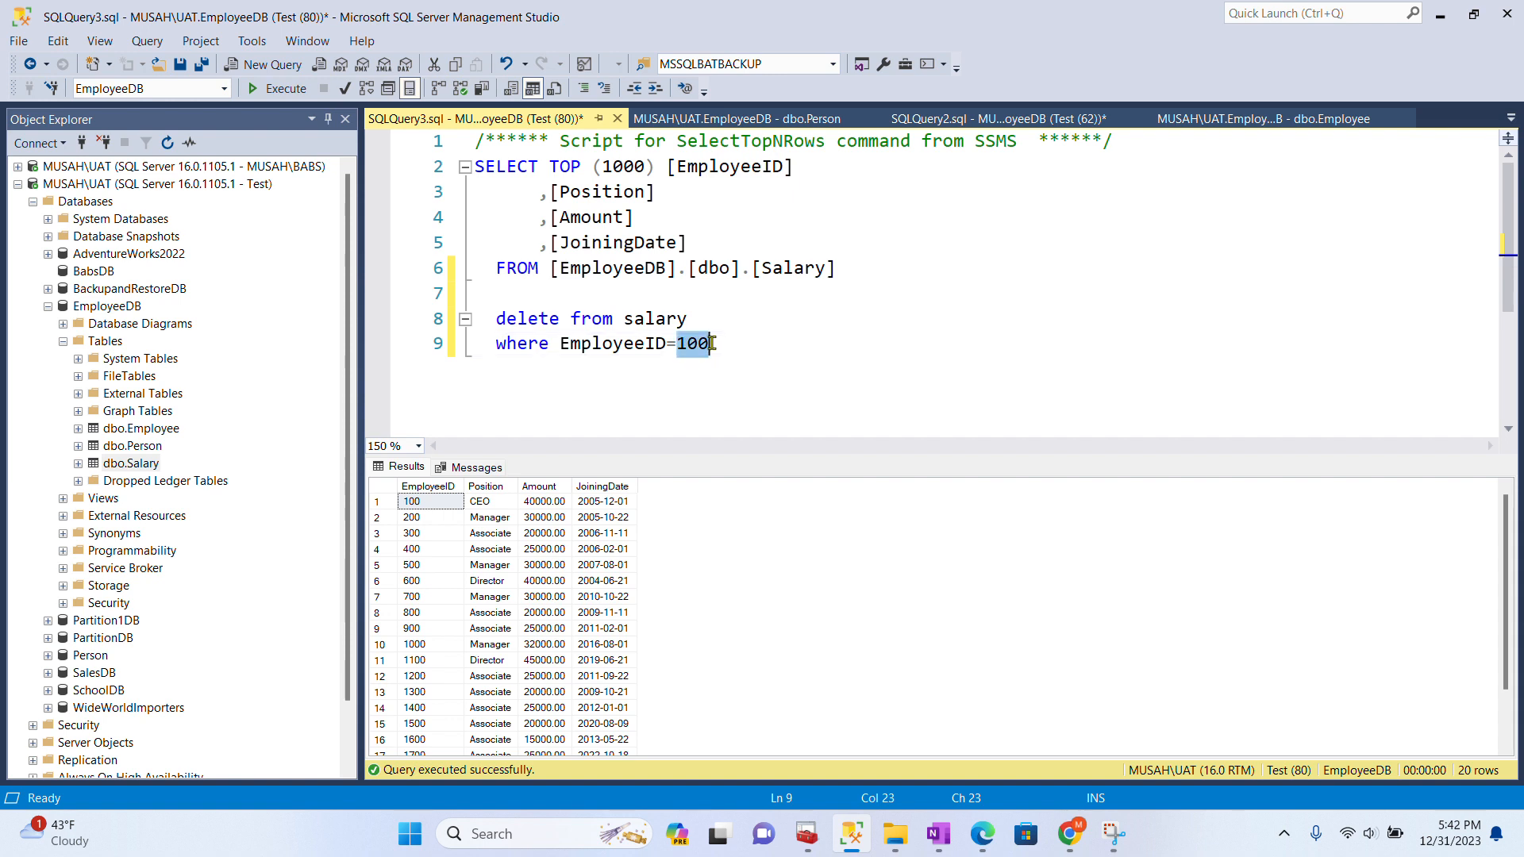
{"action": "left_click_drag", "start_coordinate": [713, 343], "coordinate": [476, 293]}
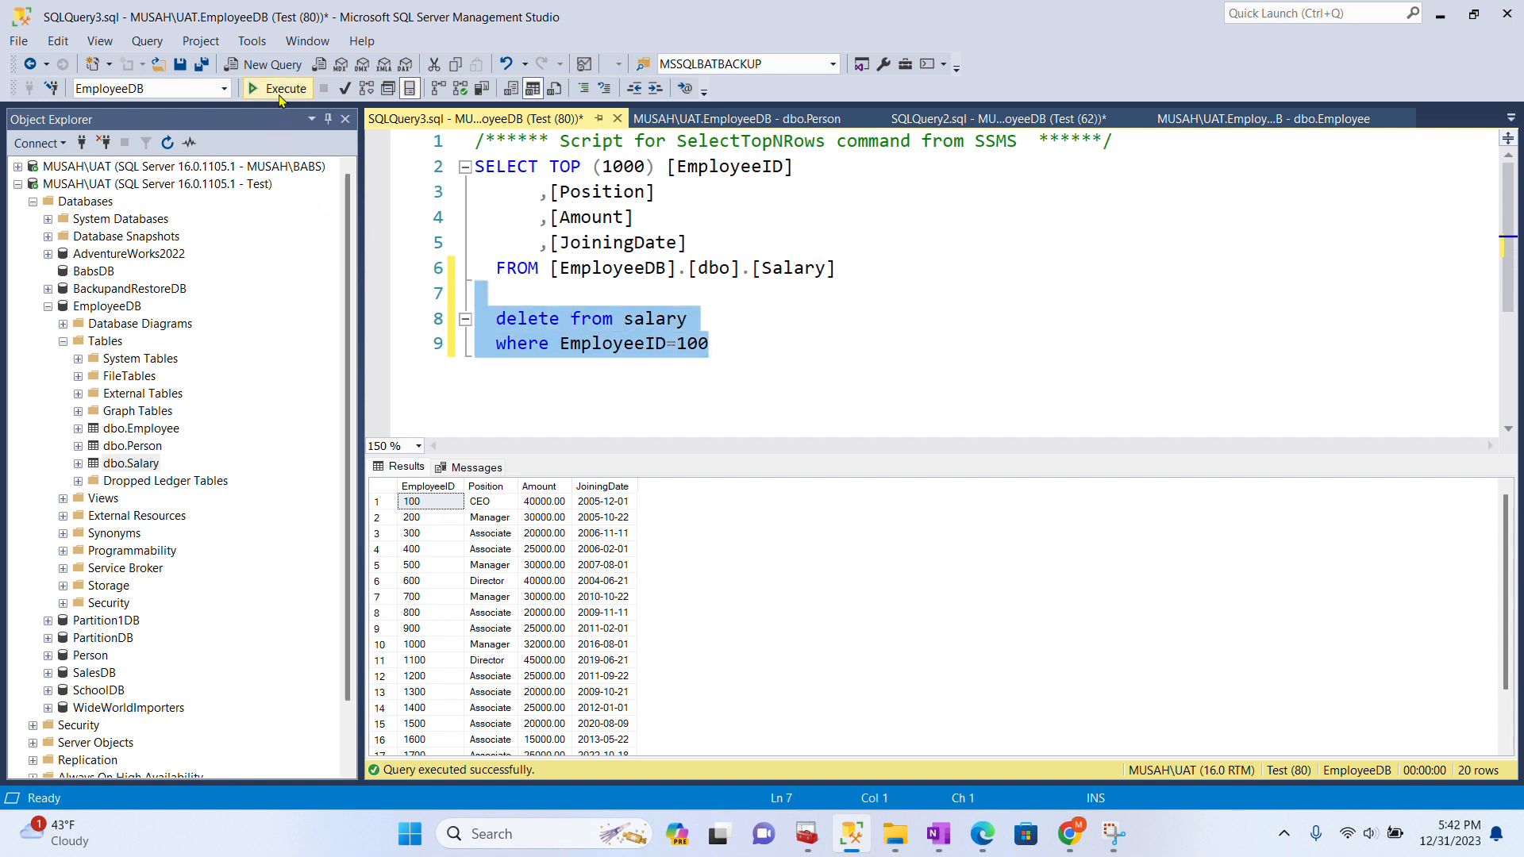
- Run the Salary delete (1 row affected), then rerun the SELECT to show 19 rows
{"action": "left_click", "coordinate": [280, 91]}
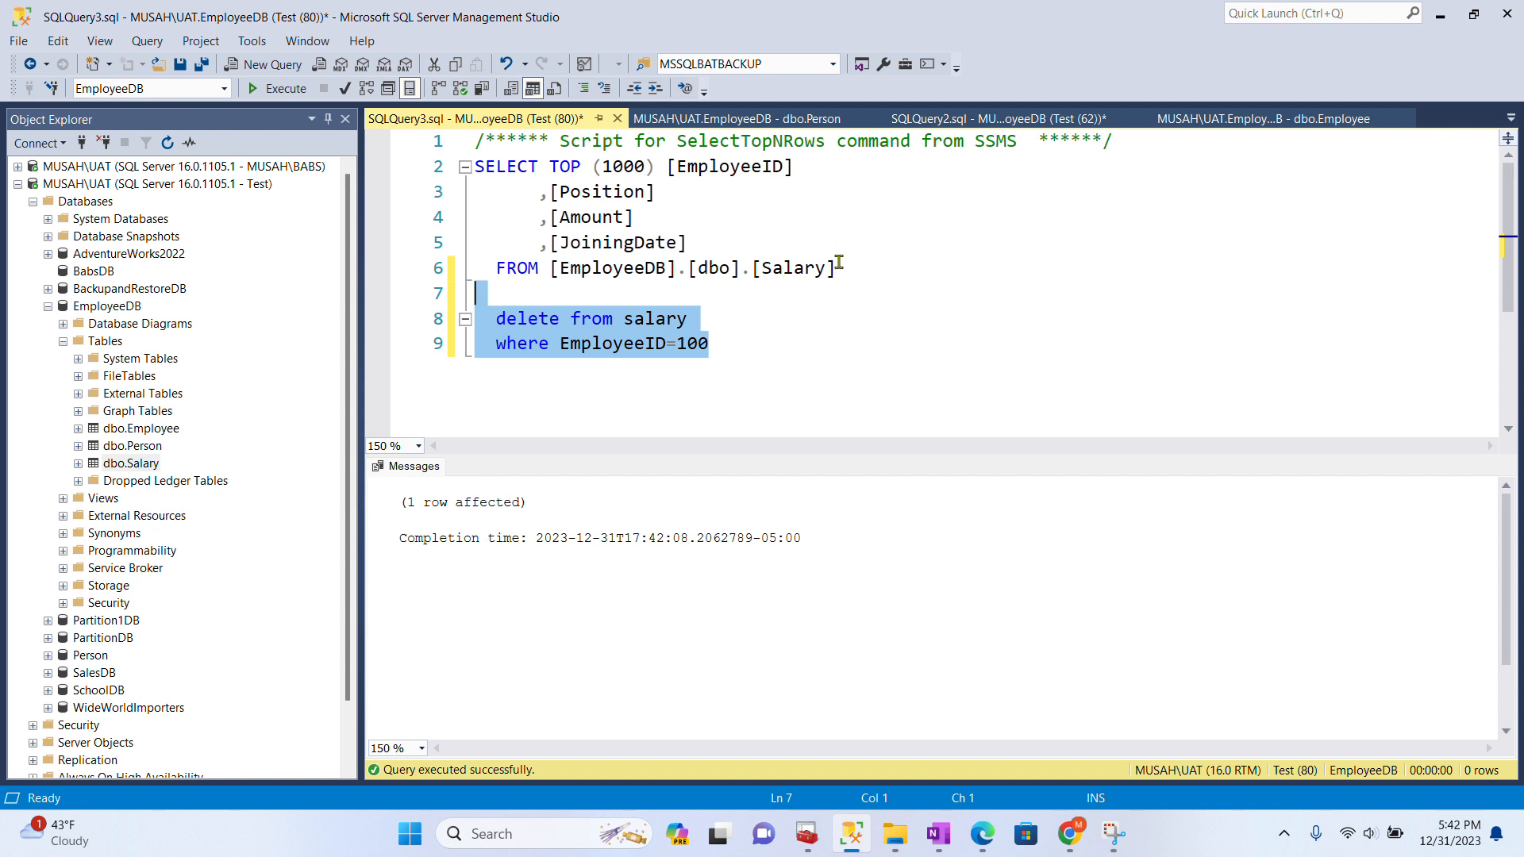
{"action": "left_click_drag", "start_coordinate": [840, 269], "coordinate": [474, 162]}
{"action": "left_click", "coordinate": [282, 89]}
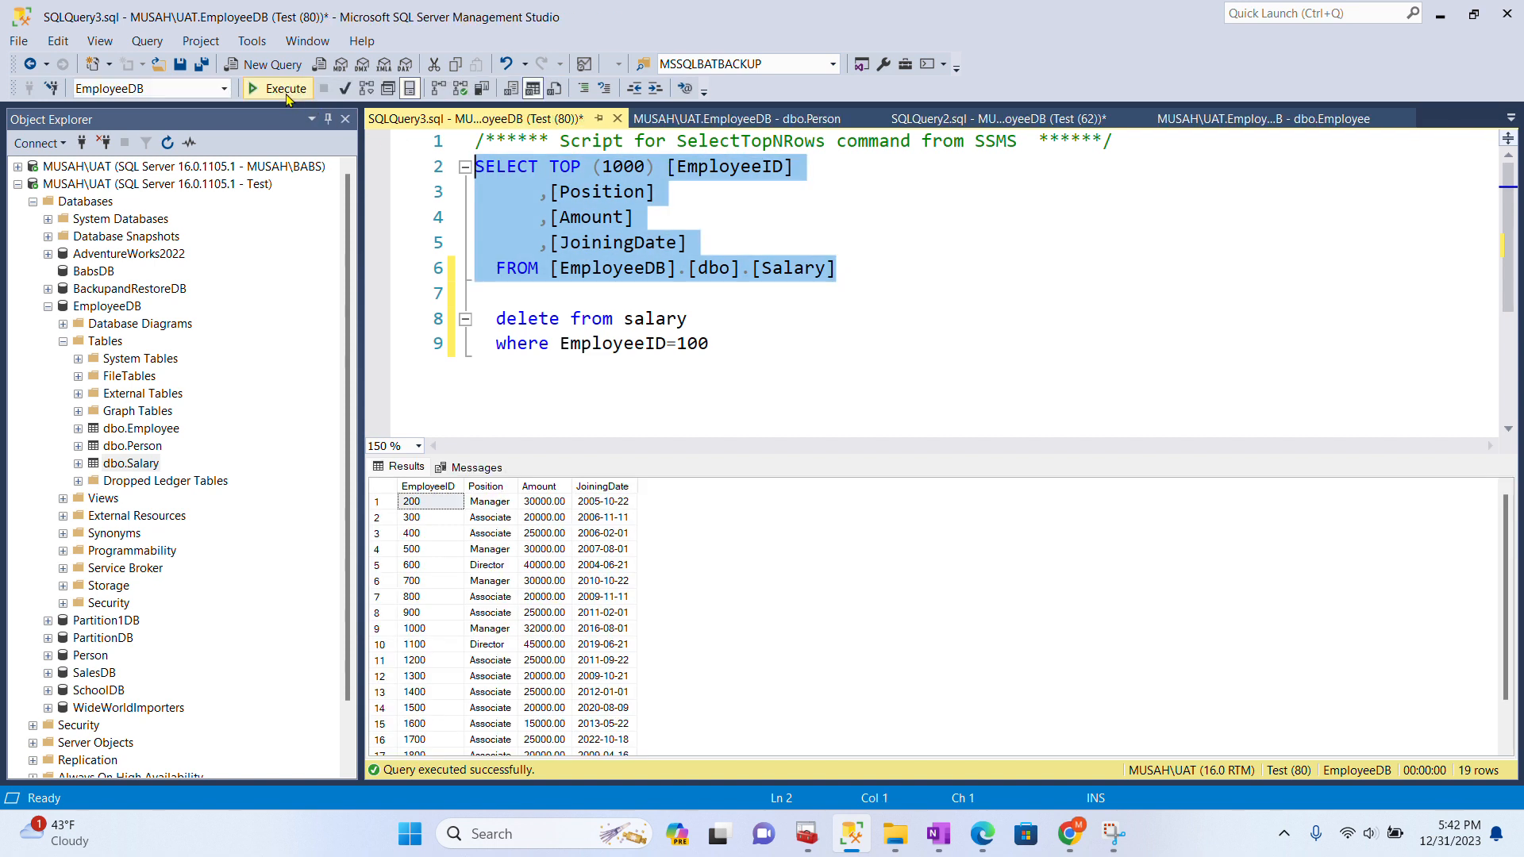